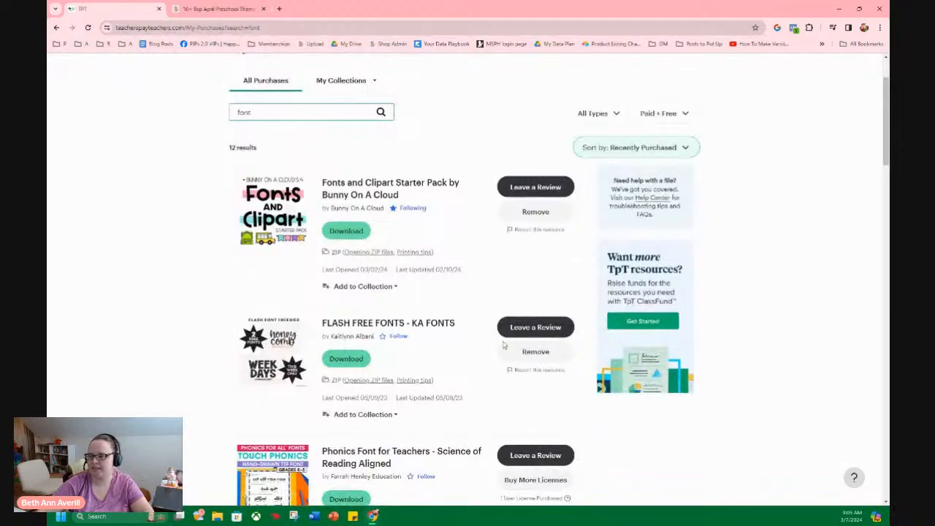
Download the FLASH FREE FONTS - KA FONTS and KG Red Hands Font: Personal Use resources from the purchases list
{"action": "left_click", "coordinate": [332, 360]}
{"action": "scroll", "coordinate": [299, 380], "scroll_direction": "down", "scroll_amount": 1}
{"action": "scroll", "coordinate": [298, 380], "scroll_direction": "down", "scroll_amount": 5}
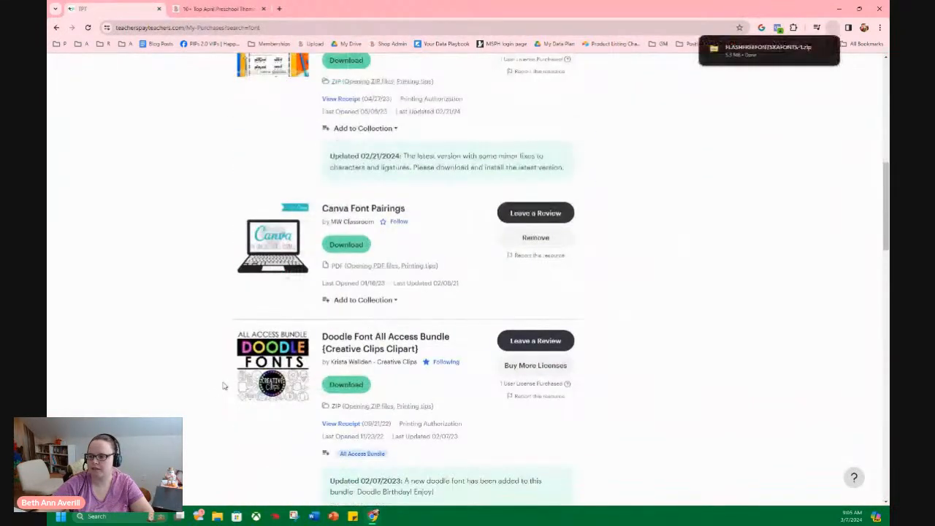
{"action": "scroll", "coordinate": [224, 384], "scroll_direction": "down", "scroll_amount": 3}
{"action": "scroll", "coordinate": [222, 387], "scroll_direction": "down", "scroll_amount": 3}
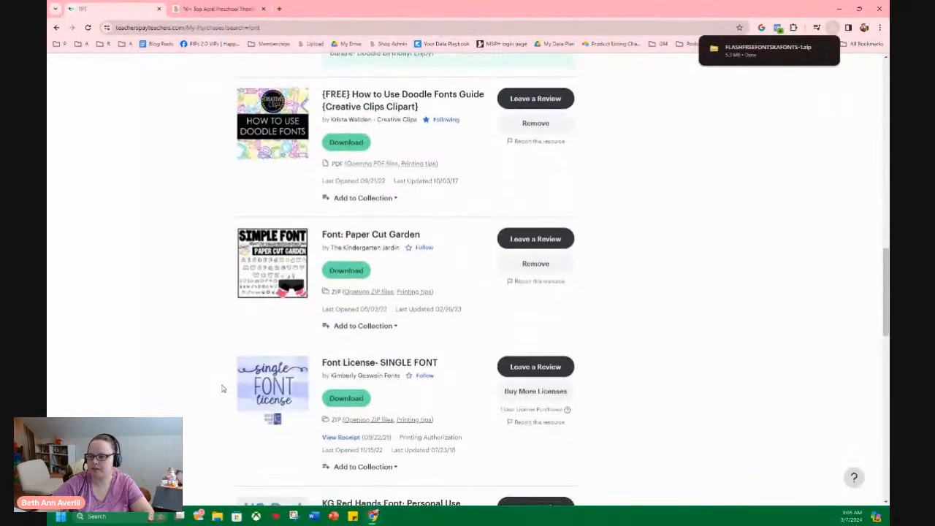
{"action": "scroll", "coordinate": [223, 389], "scroll_direction": "down", "scroll_amount": 3}
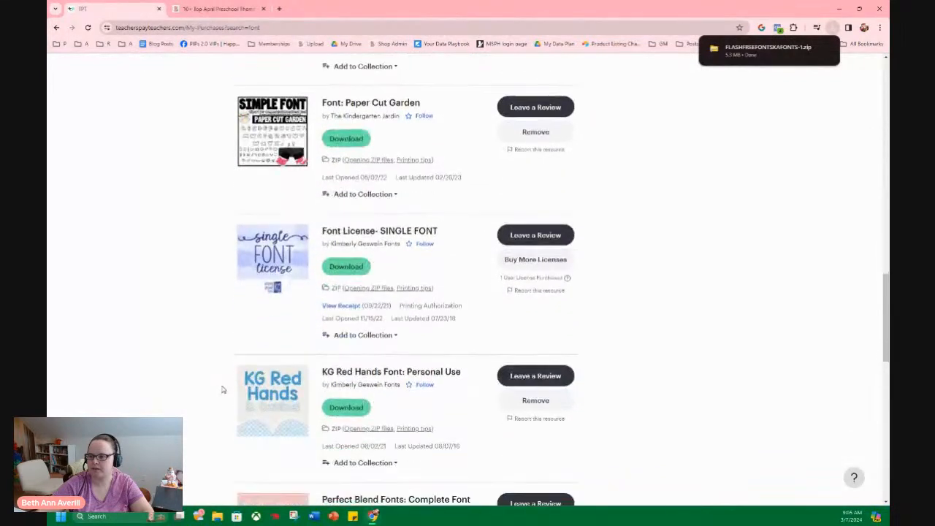
{"action": "mouse_move", "coordinate": [263, 134]}
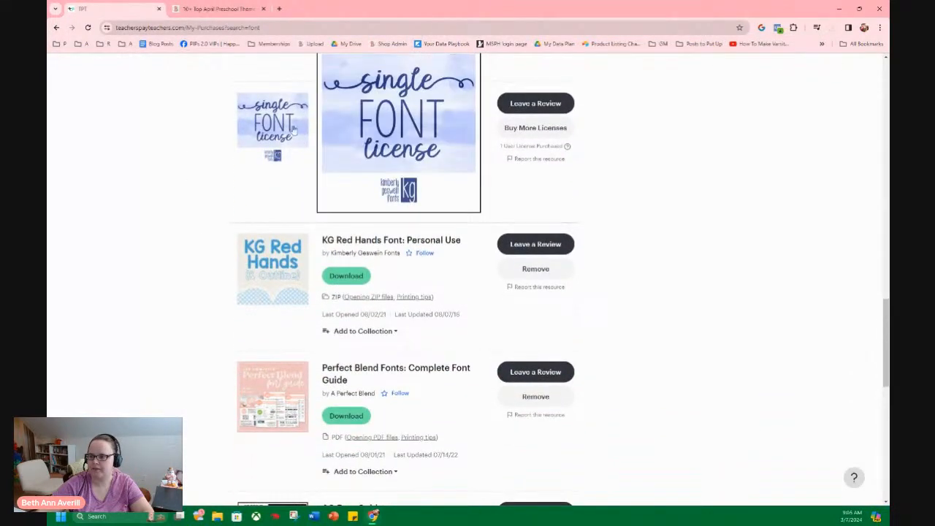
{"action": "left_click", "coordinate": [345, 275]}
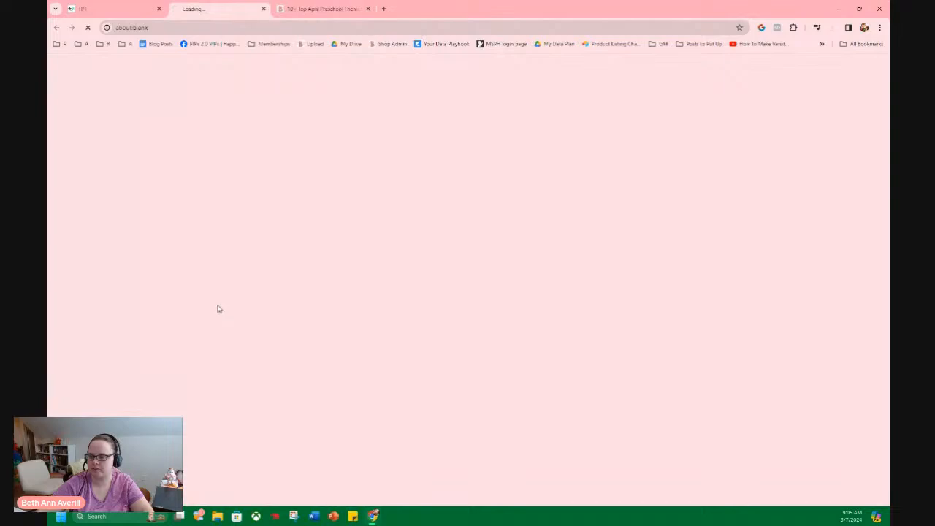
Review the remaining font purchases and download the Fonts and Clipart Starter Pack by Bunny On A Cloud
{"action": "scroll", "coordinate": [219, 362], "scroll_direction": "down", "scroll_amount": 2}
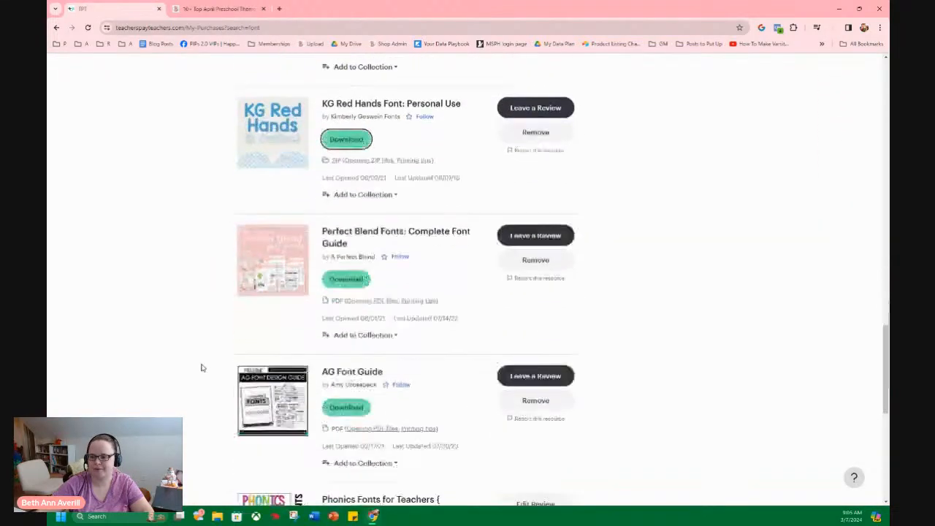
{"action": "scroll", "coordinate": [203, 367], "scroll_direction": "down", "scroll_amount": 1}
{"action": "scroll", "coordinate": [197, 370], "scroll_direction": "down", "scroll_amount": 3}
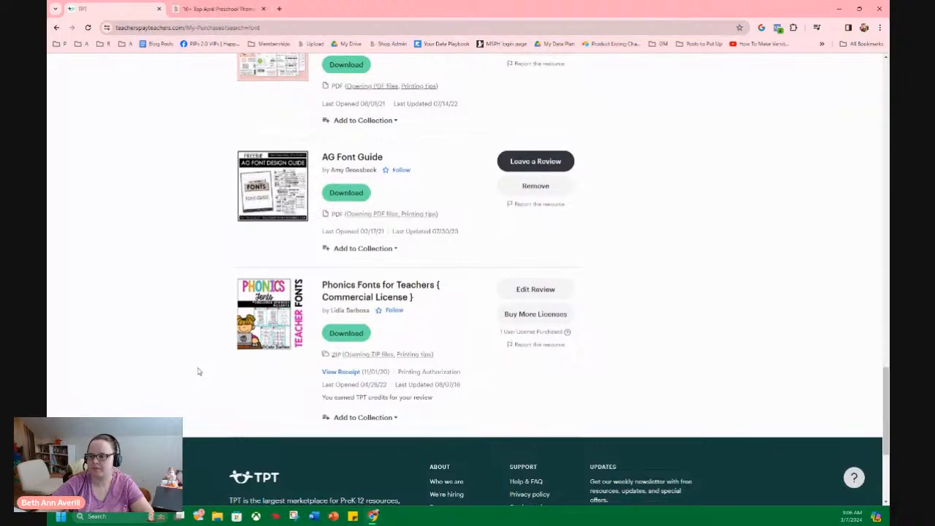
{"action": "mouse_move", "coordinate": [260, 314]}
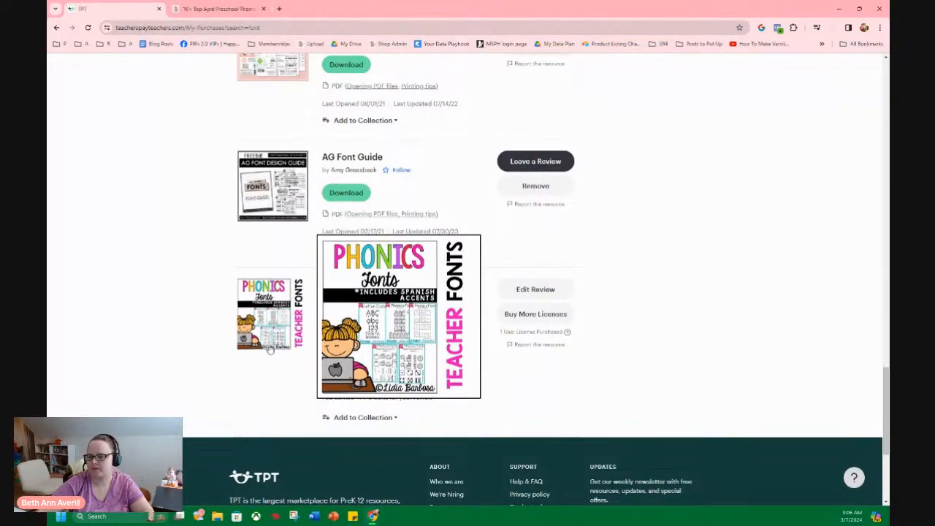
{"action": "scroll", "coordinate": [262, 344], "scroll_direction": "up", "scroll_amount": 14}
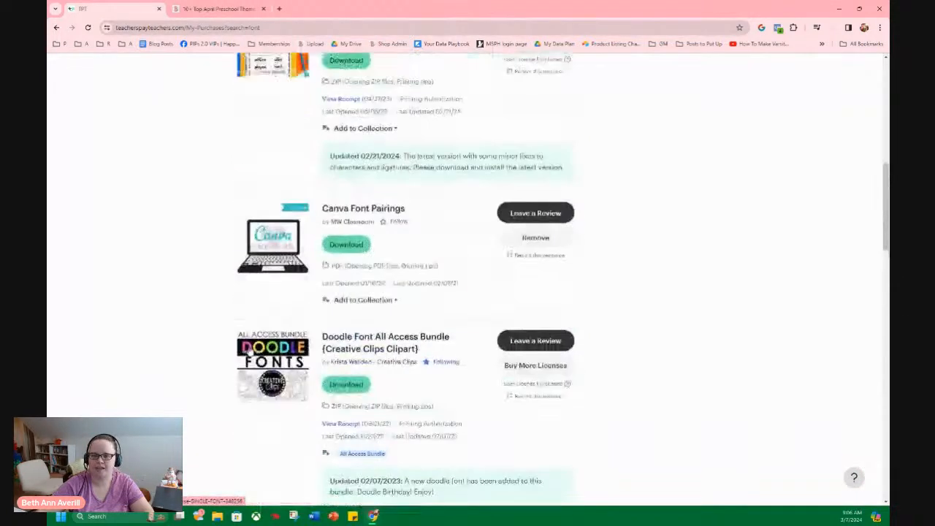
{"action": "scroll", "coordinate": [247, 351], "scroll_direction": "up", "scroll_amount": 8}
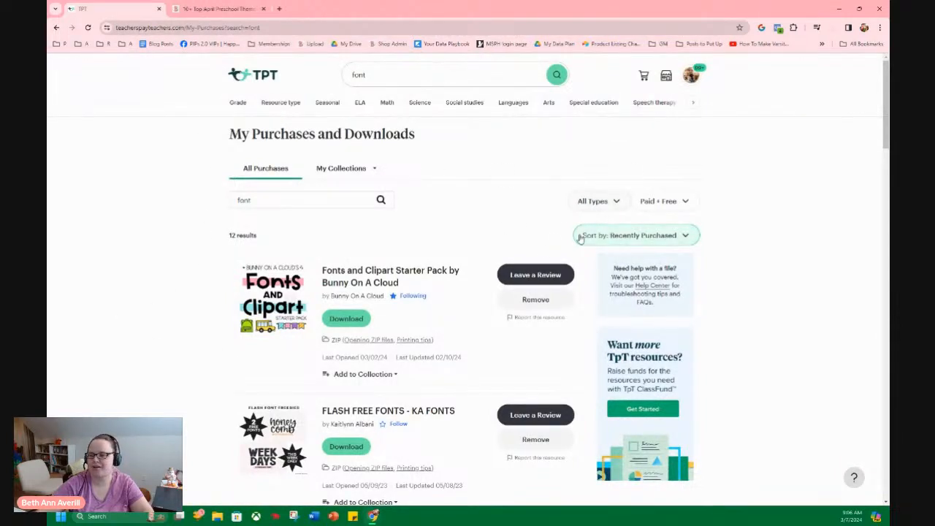
{"action": "left_click", "coordinate": [338, 322]}
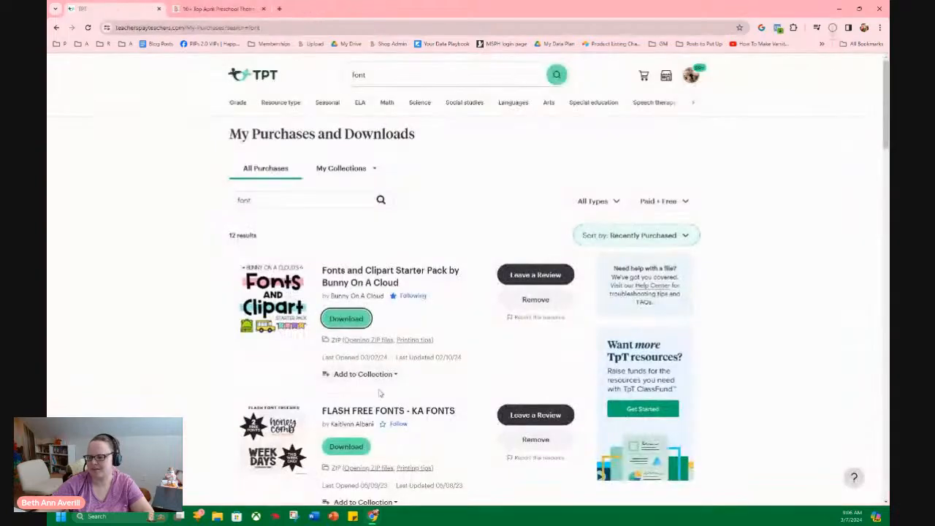
Open the downloaded KG Red Hands zip in File Explorer and go up to the Downloads folder
{"action": "left_click", "coordinate": [832, 27]}
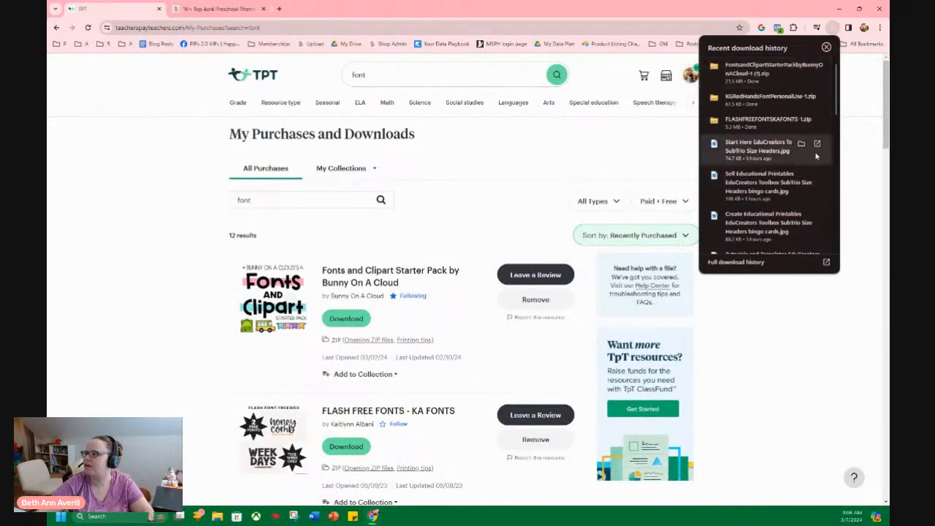
{"action": "right_click", "coordinate": [780, 109]}
{"action": "left_click", "coordinate": [783, 111]}
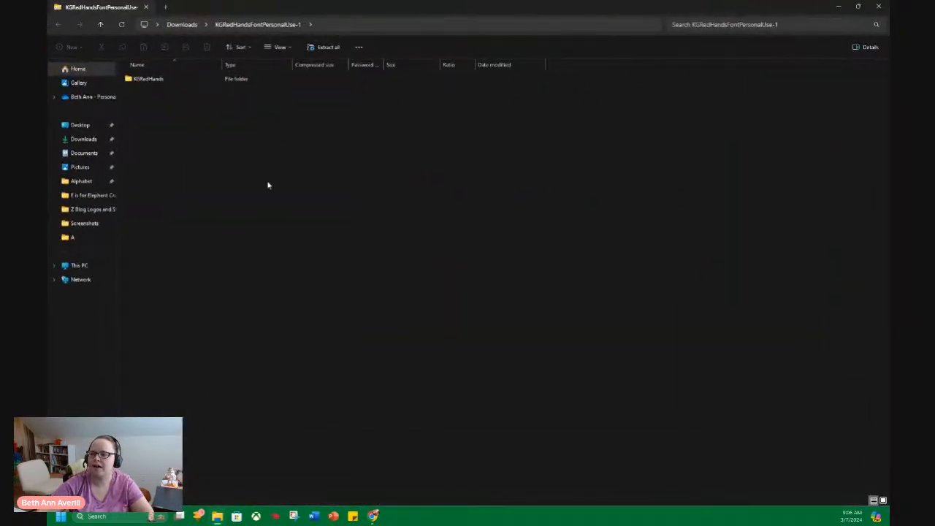
{"action": "left_click", "coordinate": [181, 24]}
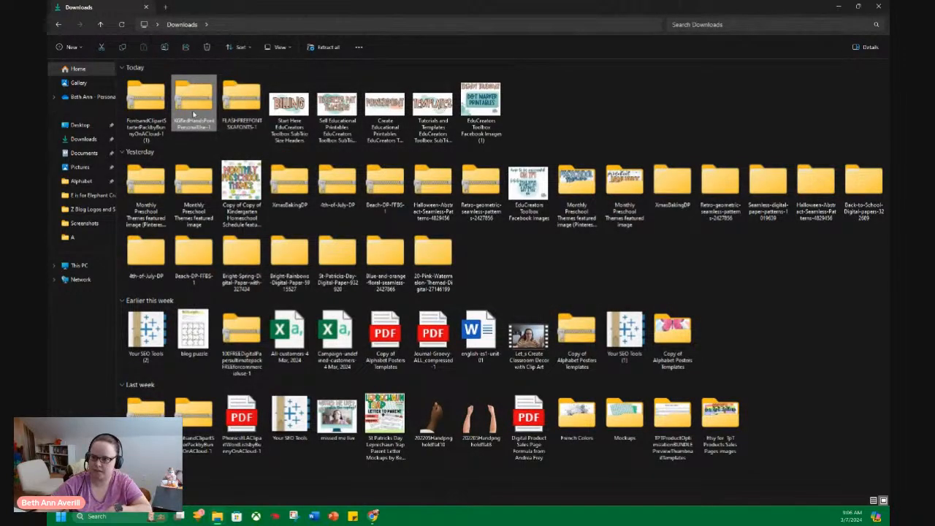
Install the KAHoneycomb font from the Flash Font Freebie folder inside the FLASHFREEFONTSKAFONTS-1 zip and close its preview
{"action": "double_click", "coordinate": [238, 108]}
{"action": "double_click", "coordinate": [170, 79]}
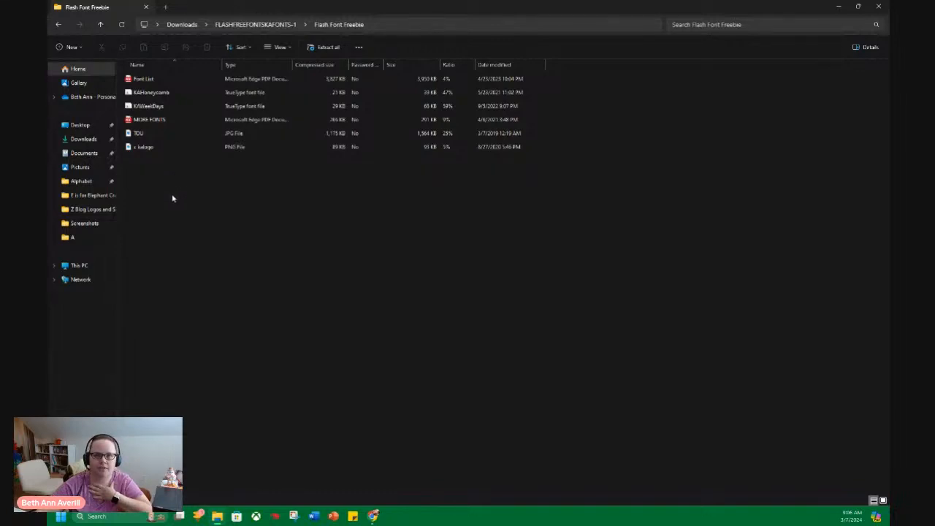
{"action": "double_click", "coordinate": [178, 93]}
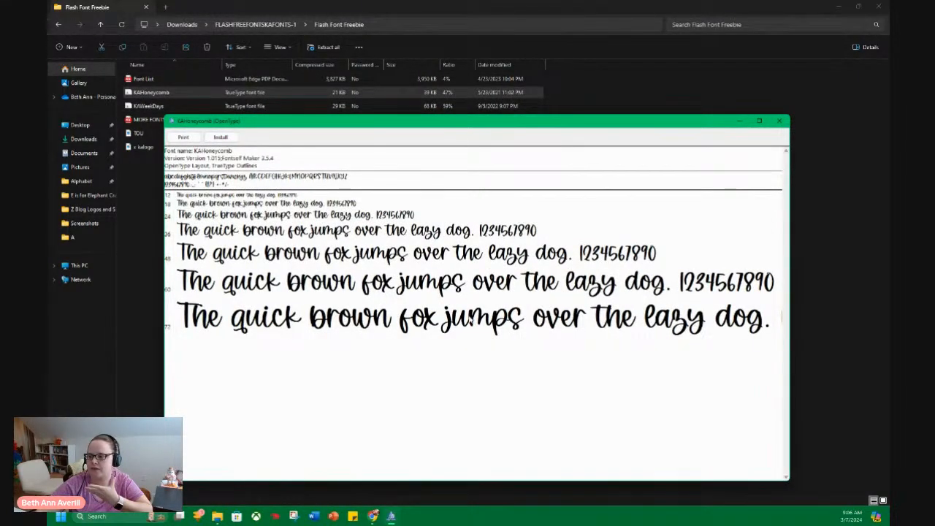
{"action": "left_click", "coordinate": [221, 137]}
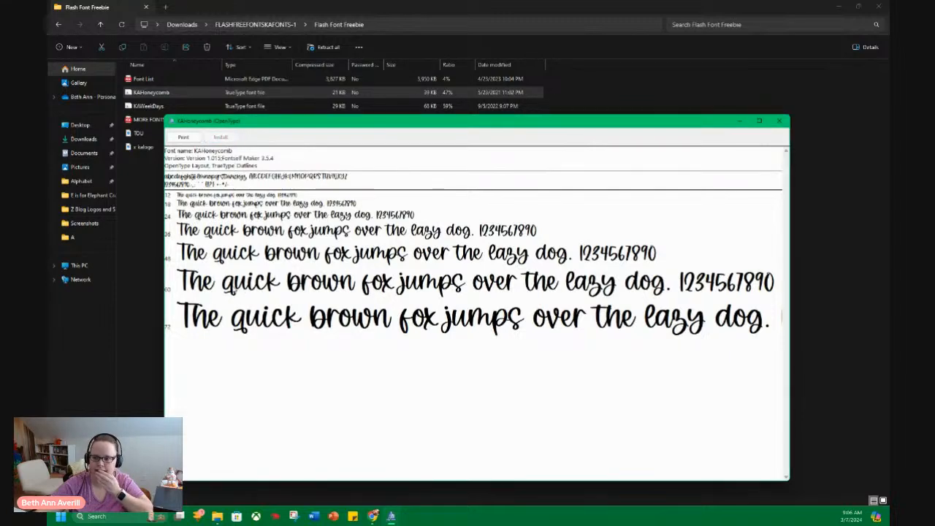
{"action": "left_click", "coordinate": [779, 122]}
Install the KAWeekDays font from the same folder and close its preview
{"action": "double_click", "coordinate": [165, 109]}
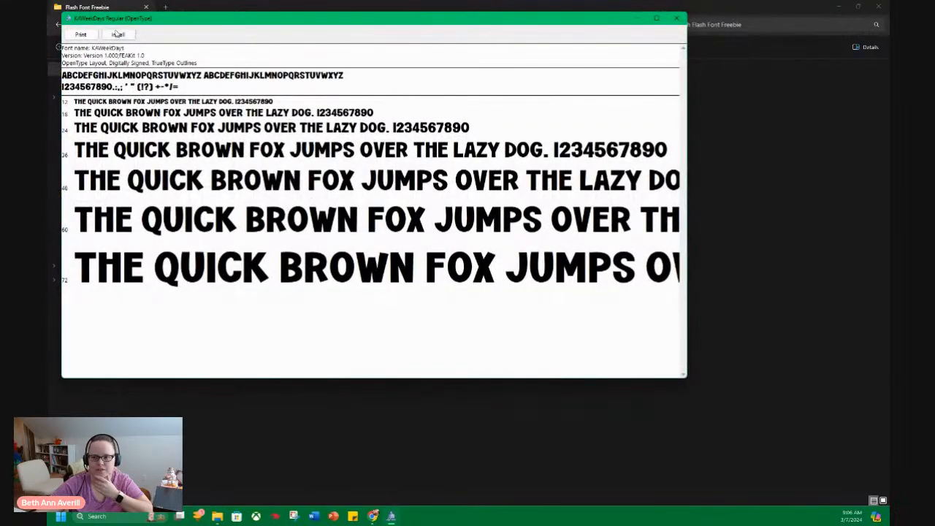
{"action": "left_click", "coordinate": [113, 36]}
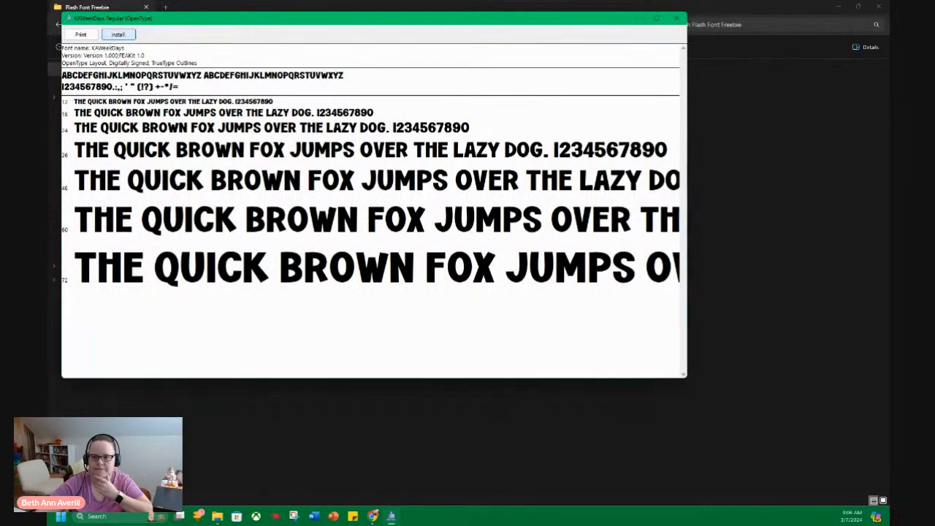
{"action": "left_click", "coordinate": [676, 18]}
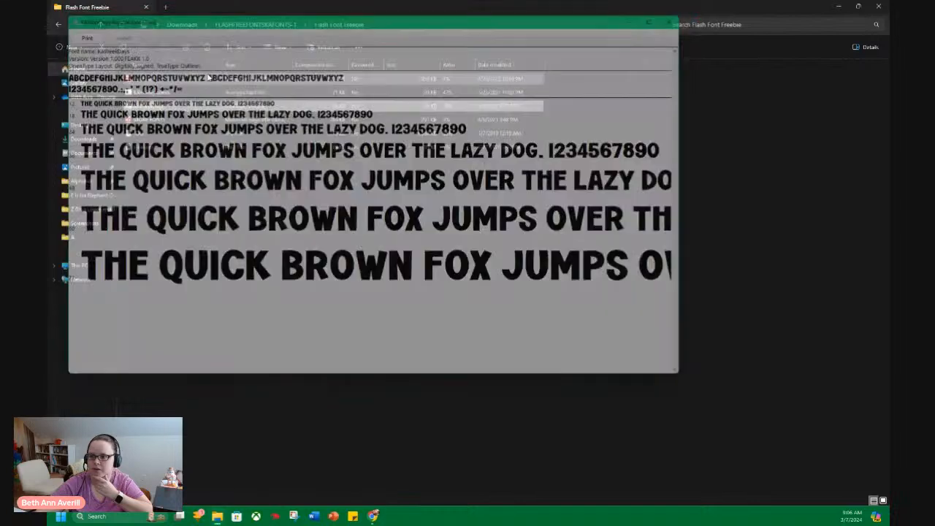
Install the KG Red Hands font from the KGRedHands folder inside the KGRedHandsFontPersonalUse-1 zip in Downloads
{"action": "left_click", "coordinate": [283, 25]}
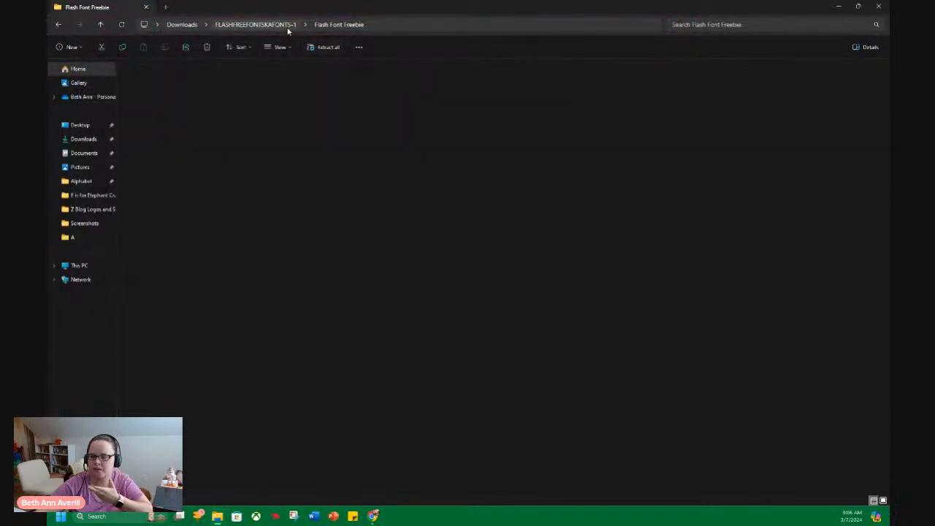
{"action": "left_click", "coordinate": [190, 26]}
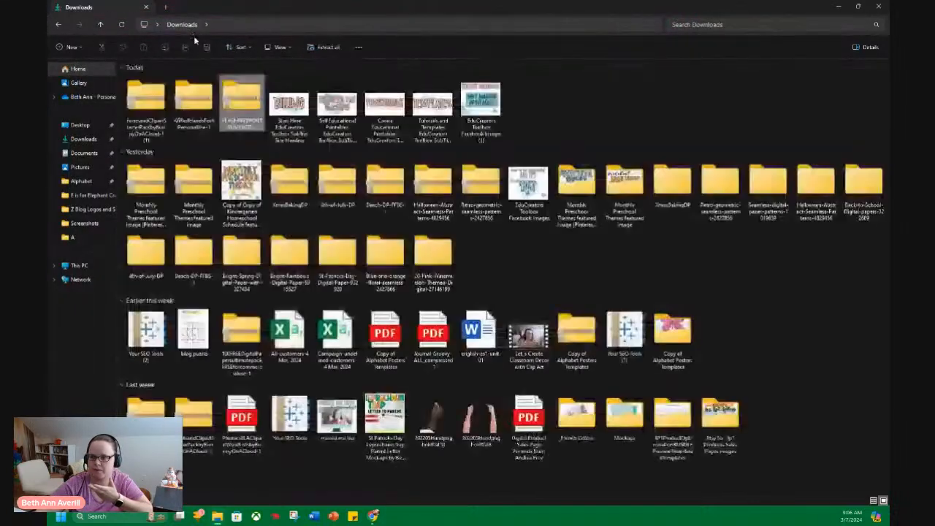
{"action": "double_click", "coordinate": [201, 94]}
{"action": "double_click", "coordinate": [170, 80]}
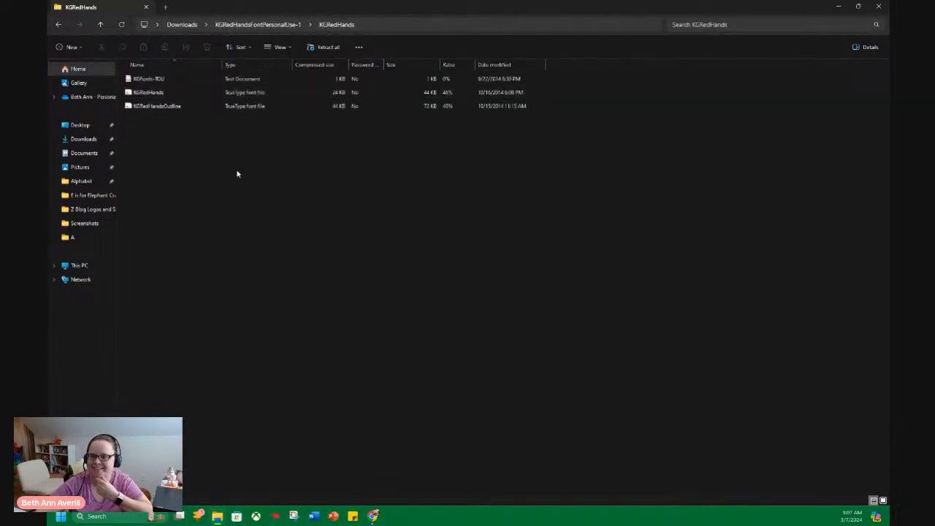
{"action": "double_click", "coordinate": [168, 92]}
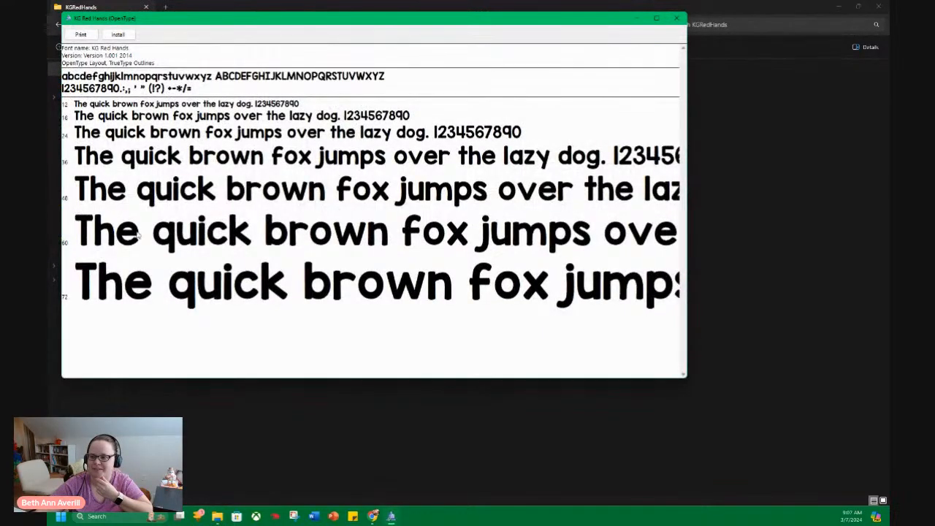
{"action": "left_click", "coordinate": [117, 35]}
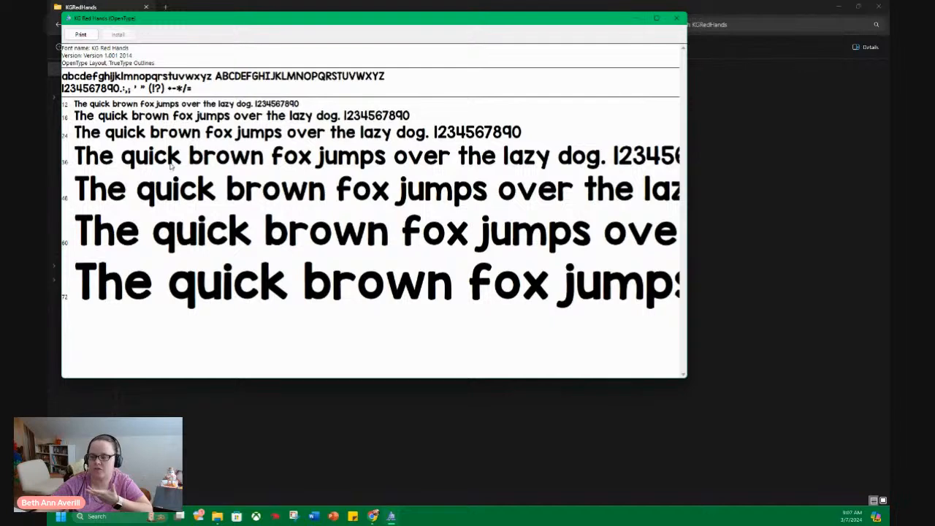
{"action": "left_click", "coordinate": [676, 18]}
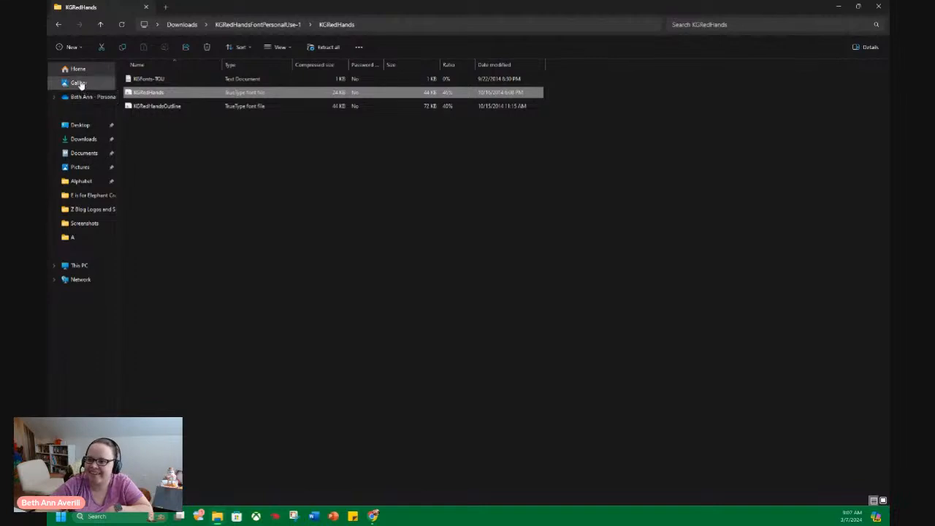
Install the KL Mismatched font from the personal OneDrive folder and close its preview
{"action": "left_click", "coordinate": [57, 283]}
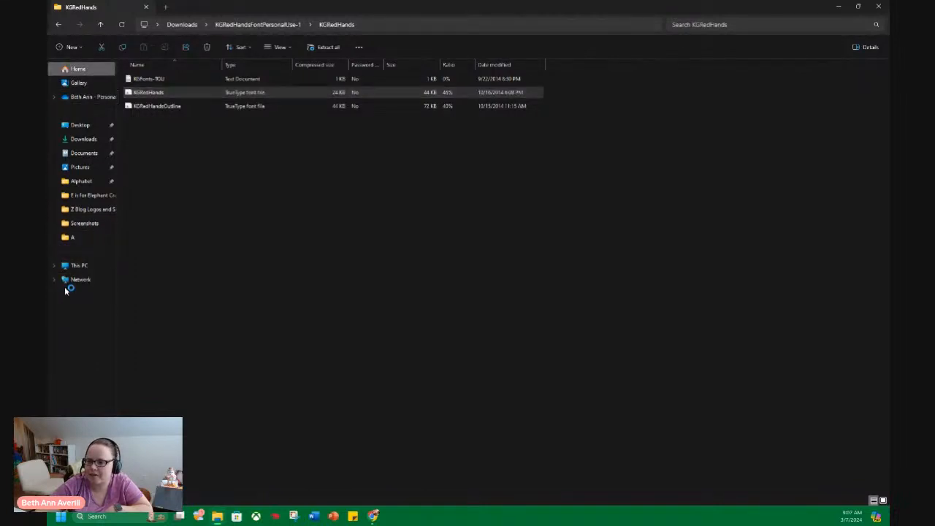
{"action": "left_click", "coordinate": [82, 97]}
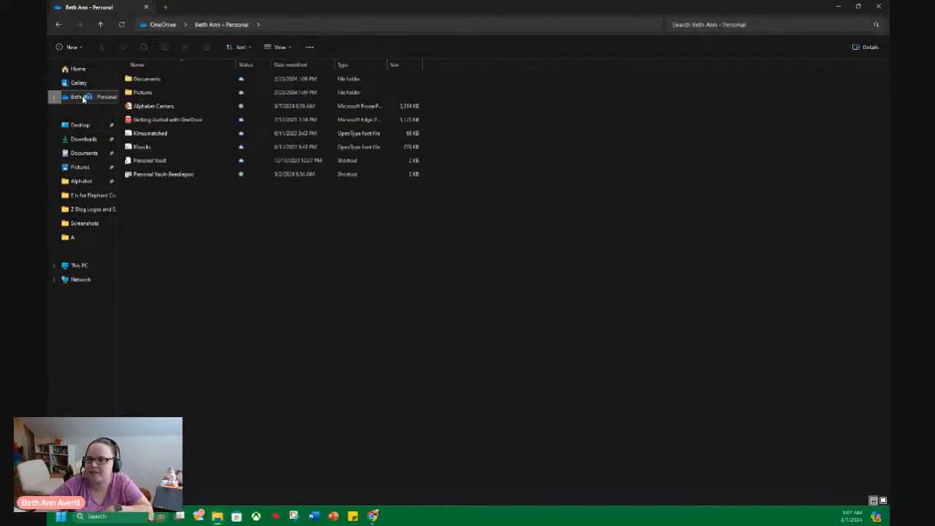
{"action": "double_click", "coordinate": [173, 135]}
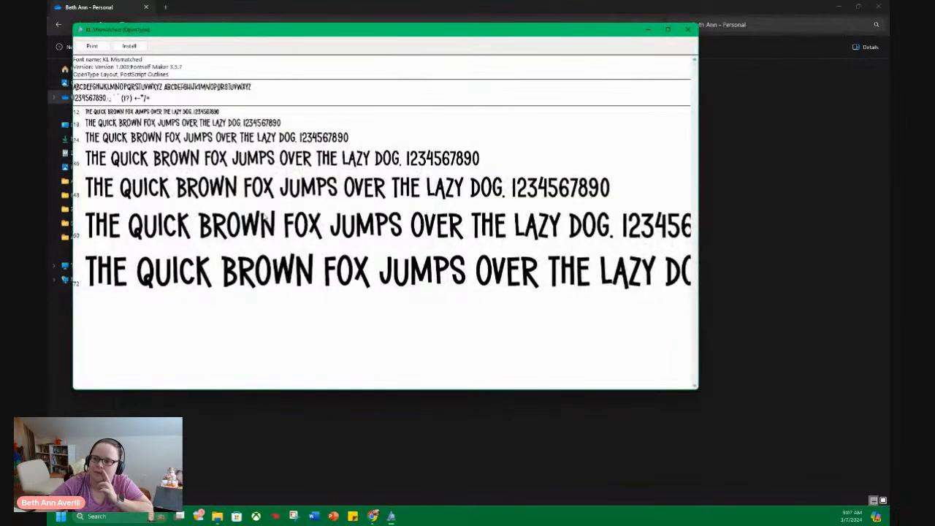
{"action": "left_click", "coordinate": [129, 46]}
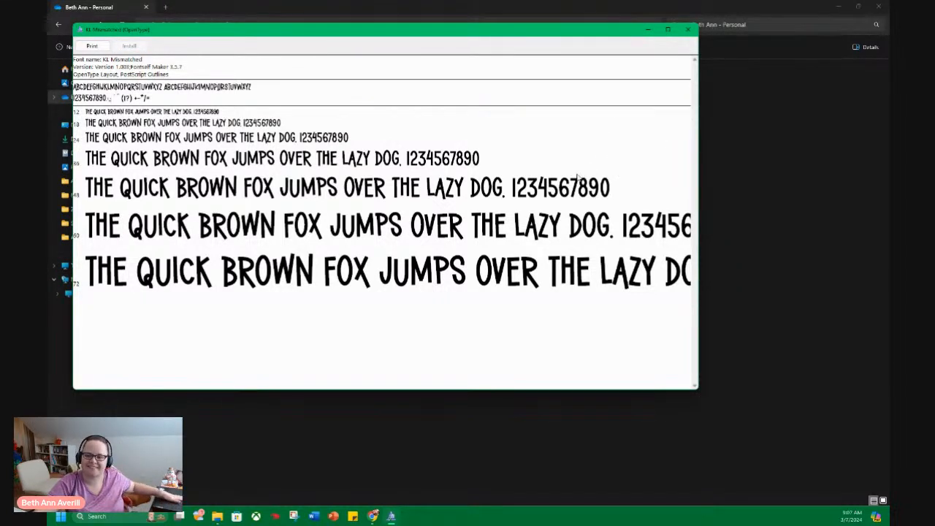
{"action": "left_click", "coordinate": [687, 29]}
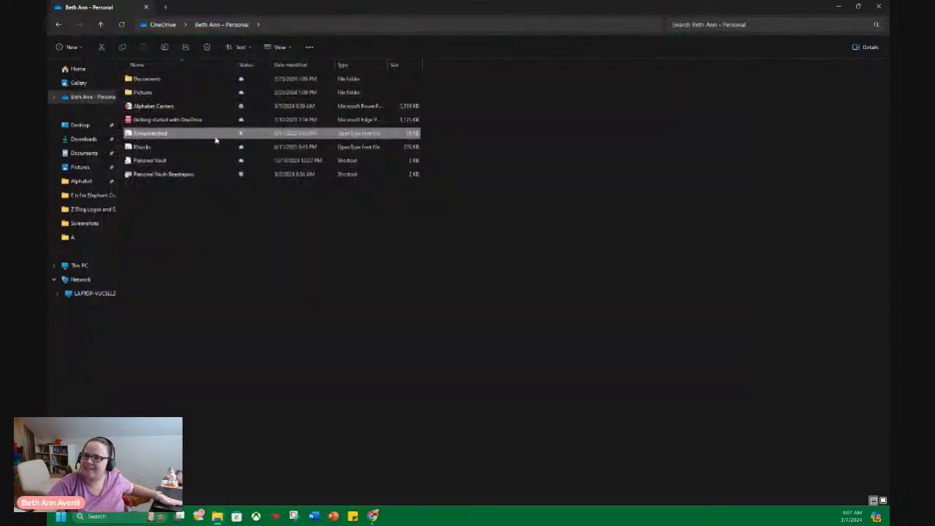
Install the KL Socks font from the personal OneDrive folder and close its preview
{"action": "double_click", "coordinate": [169, 146]}
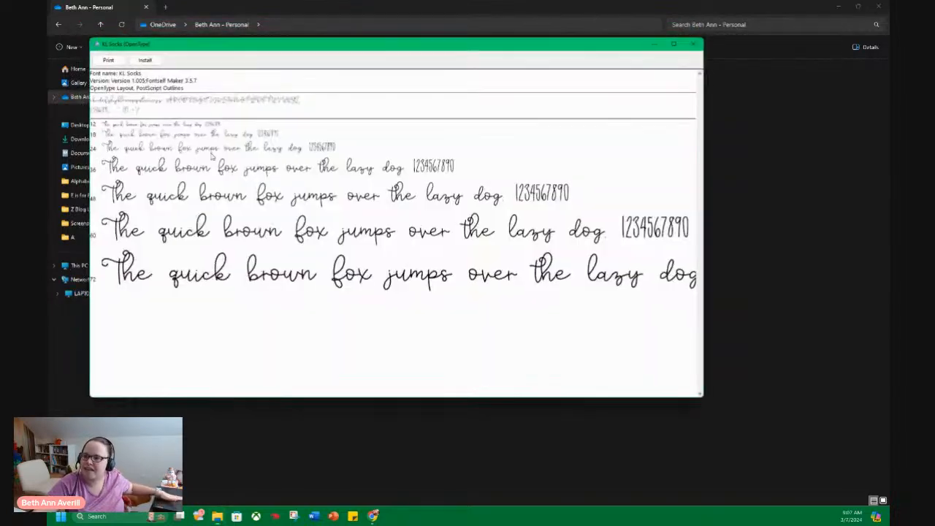
{"action": "left_click", "coordinate": [140, 57]}
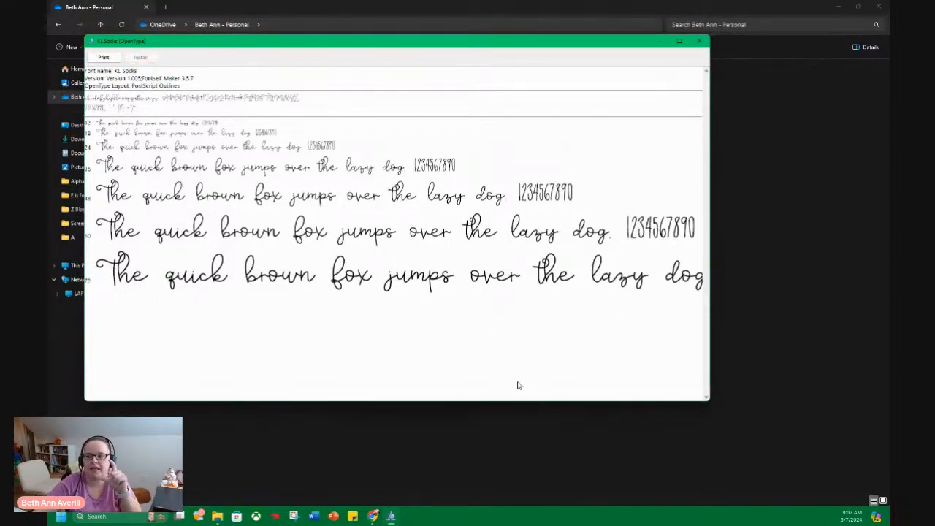
{"action": "left_click", "coordinate": [699, 42]}
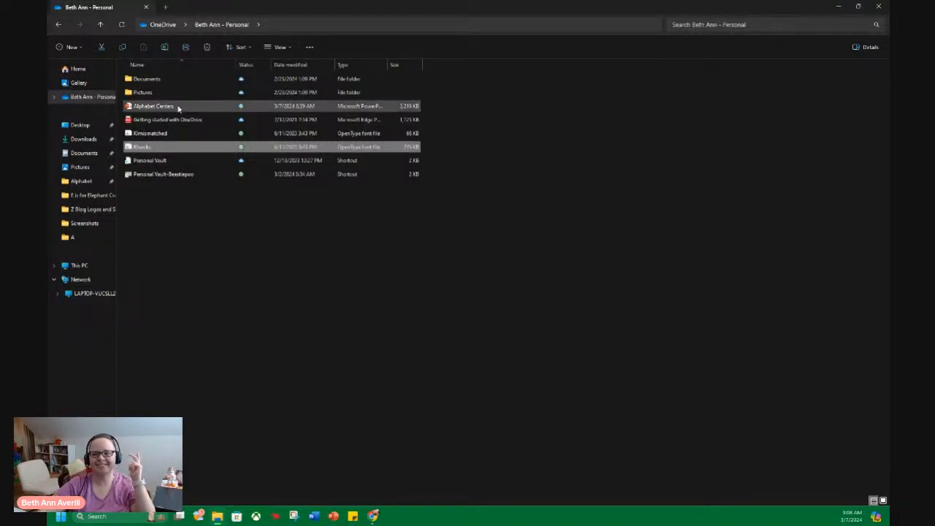
{"action": "mouse_move", "coordinate": [177, 108]}
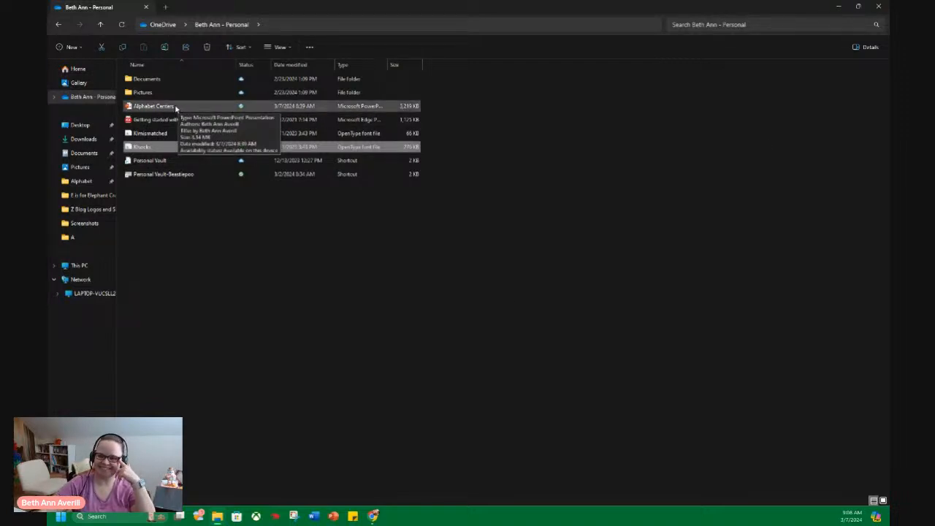
Open the Alphabet Centers presentation from the personal OneDrive folder and bring up slide 2 for editing
{"action": "left_click", "coordinate": [175, 108]}
{"action": "double_click", "coordinate": [180, 109]}
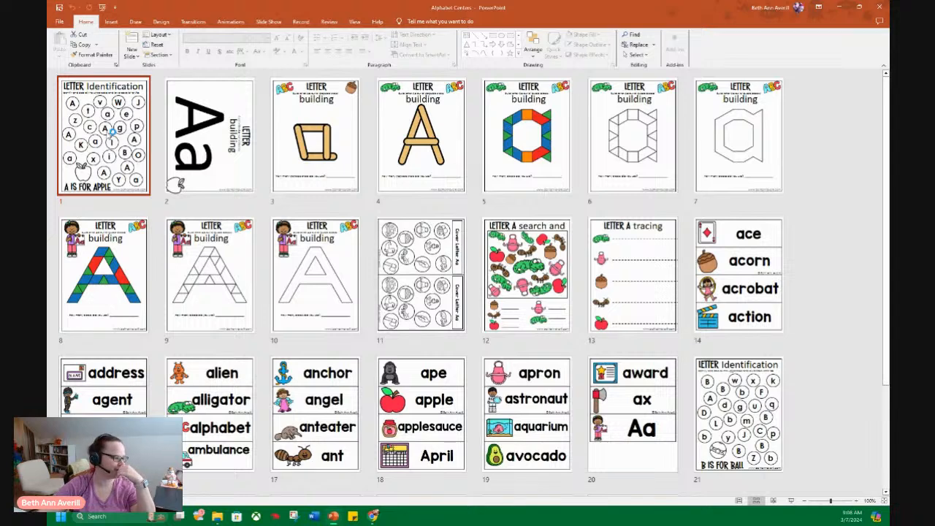
{"action": "double_click", "coordinate": [210, 147]}
Check which fonts the large Aa and the heading text on slide 2 use, and close the presentation and OneDrive folder
{"action": "left_click", "coordinate": [548, 213]}
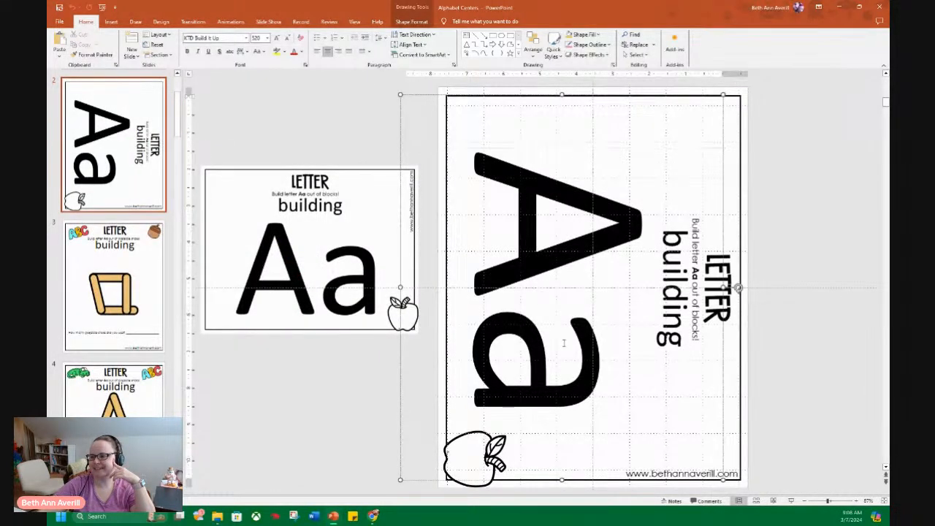
{"action": "left_click", "coordinate": [789, 250]}
{"action": "left_click", "coordinate": [151, 133]}
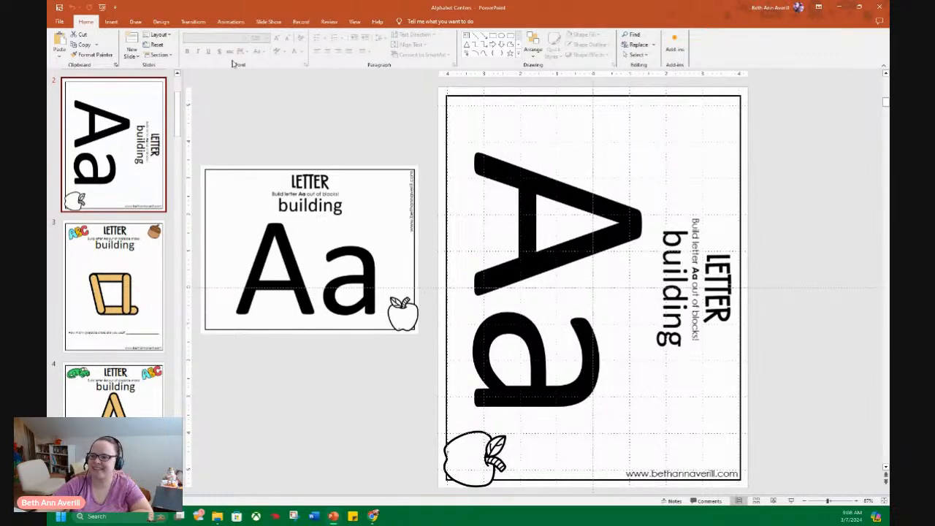
{"action": "left_click", "coordinate": [366, 210]}
{"action": "left_click", "coordinate": [564, 184]}
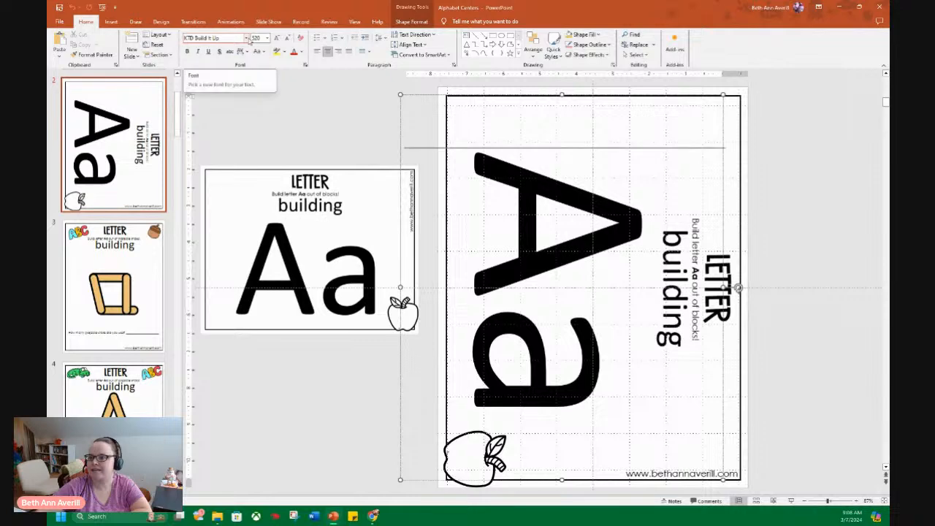
{"action": "left_click", "coordinate": [693, 307]}
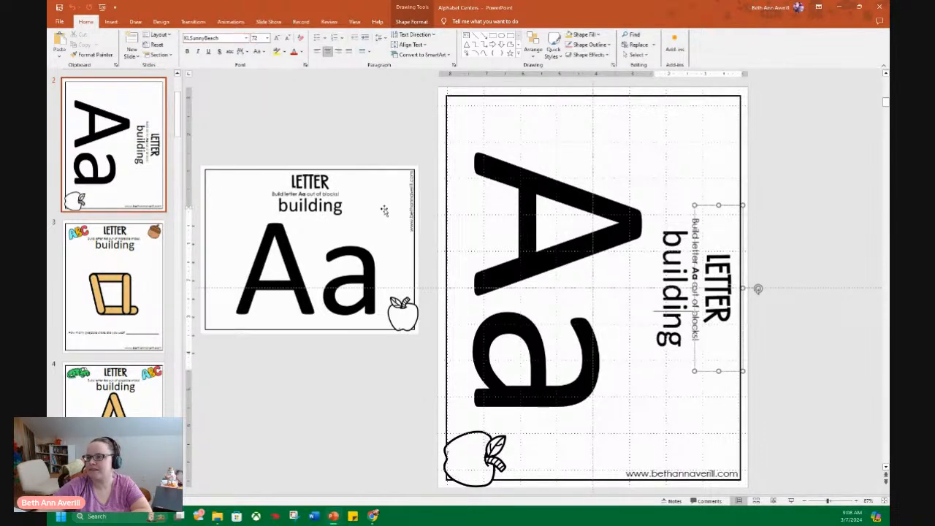
{"action": "left_click", "coordinate": [879, 8]}
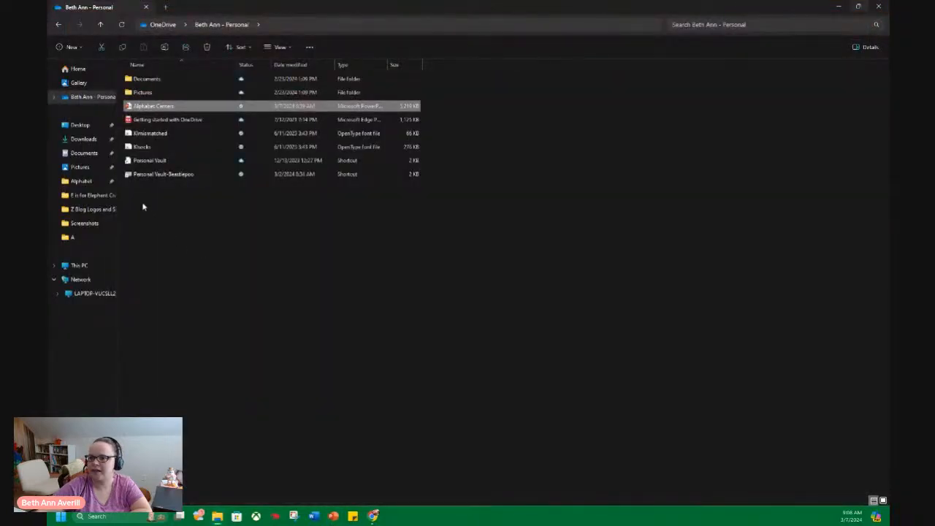
{"action": "left_click", "coordinate": [878, 6]}
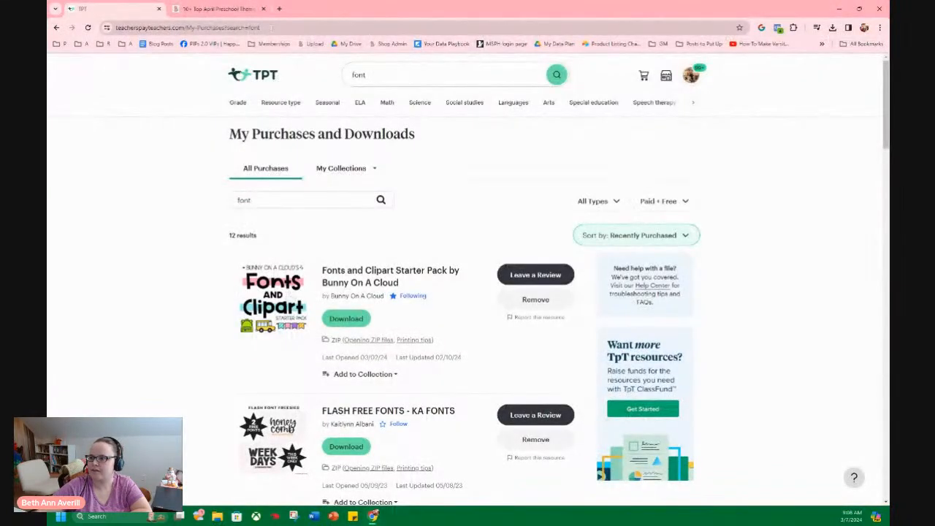
Open Creative Fabrica in a new browser tab and go to the account's My Downloads page
{"action": "left_click", "coordinate": [279, 9]}
{"action": "type", "text": "creat"}
{"action": "left_click", "coordinate": [252, 46]}
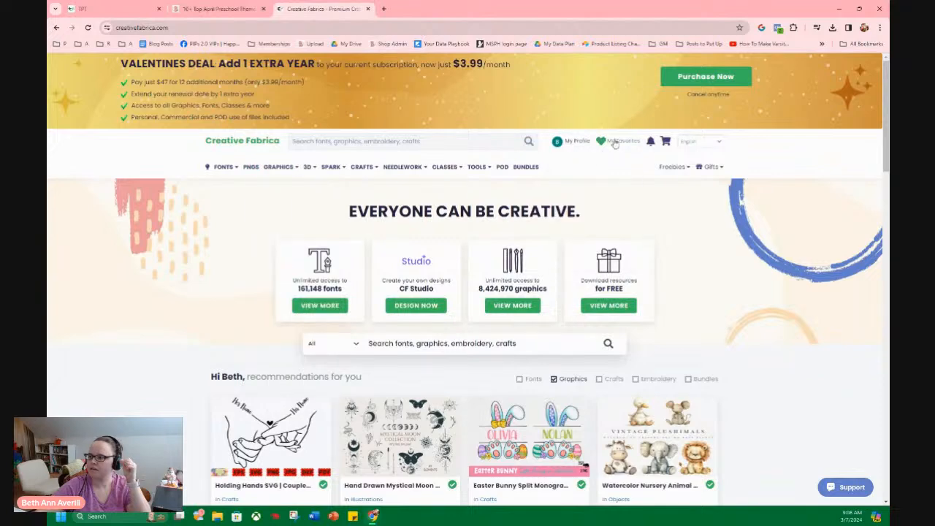
{"action": "mouse_move", "coordinate": [566, 142]}
{"action": "left_click", "coordinate": [583, 193]}
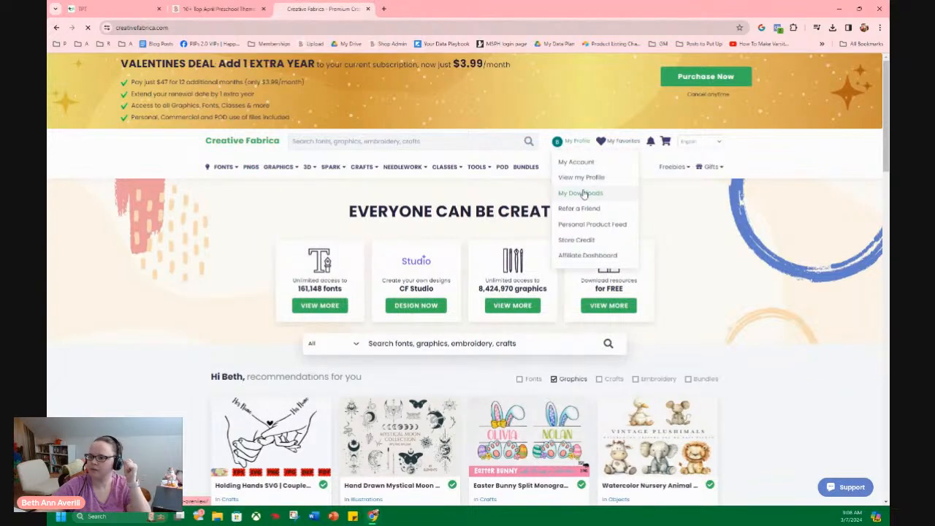
Search the Creative Fabrica downloads for "kl" and look through the listed files
{"action": "left_click", "coordinate": [365, 260]}
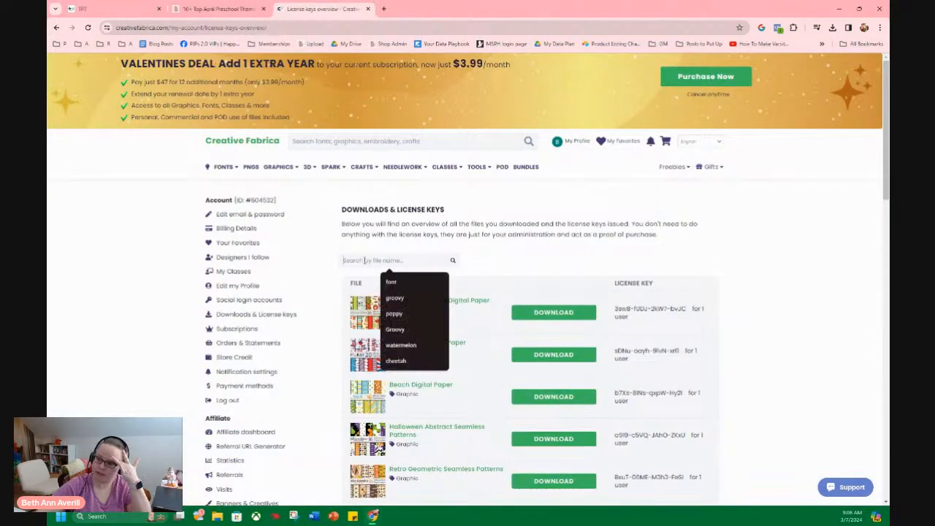
{"action": "type", "text": "ki"}
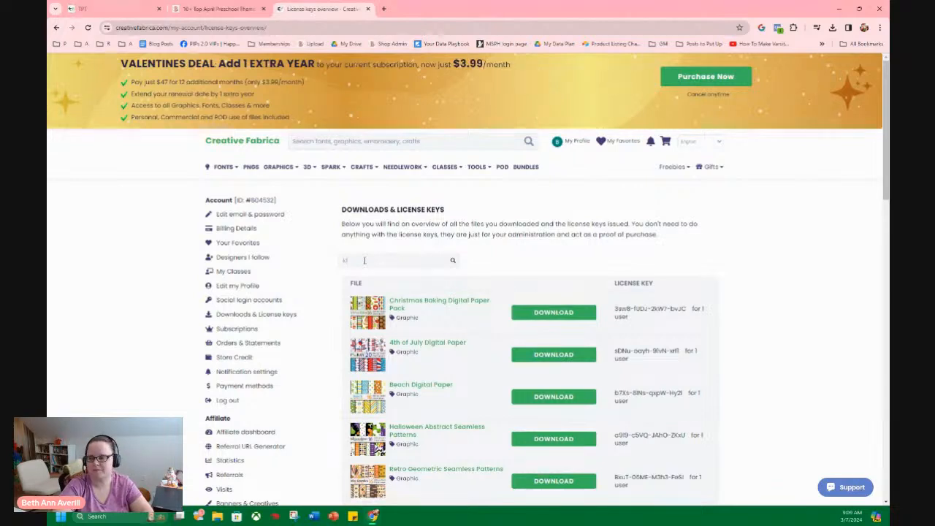
{"action": "key", "text": "Return"}
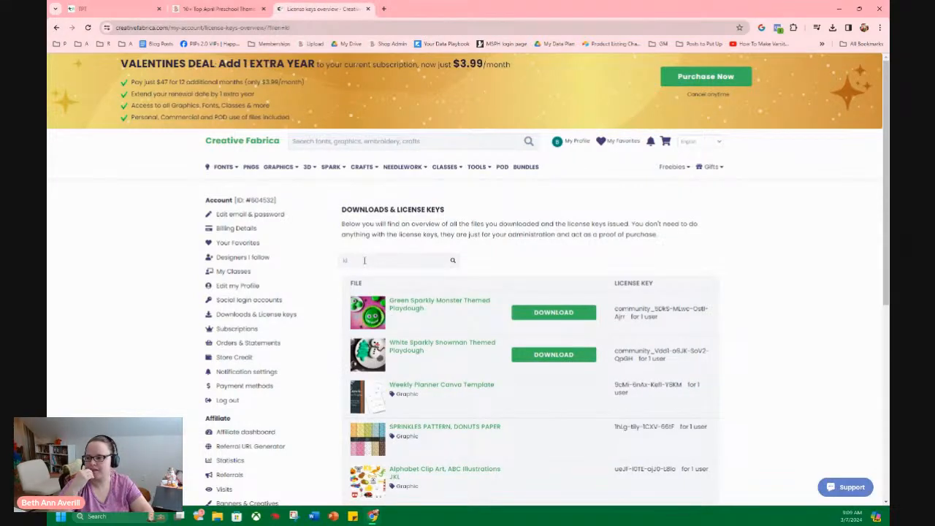
{"action": "scroll", "coordinate": [375, 317], "scroll_direction": "down", "scroll_amount": 3}
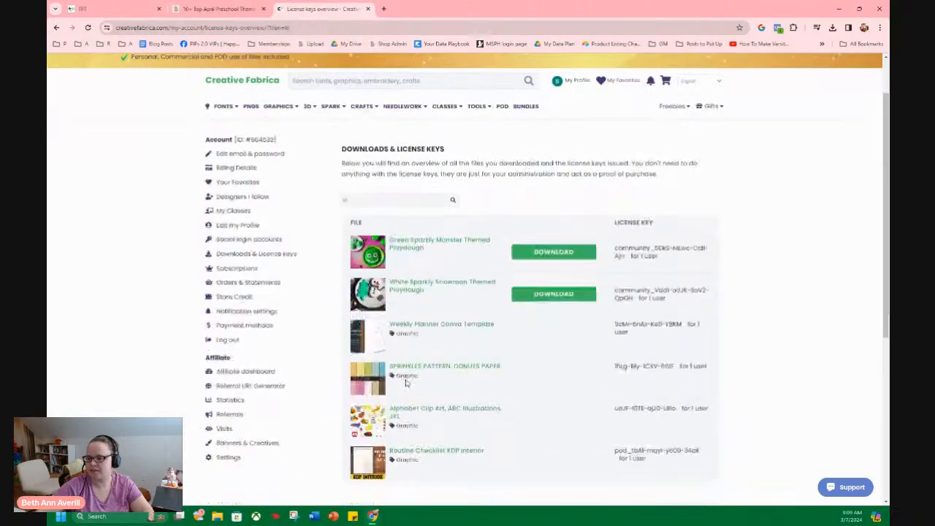
{"action": "scroll", "coordinate": [435, 366], "scroll_direction": "up", "scroll_amount": 2}
{"action": "scroll", "coordinate": [435, 365], "scroll_direction": "up", "scroll_amount": 1}
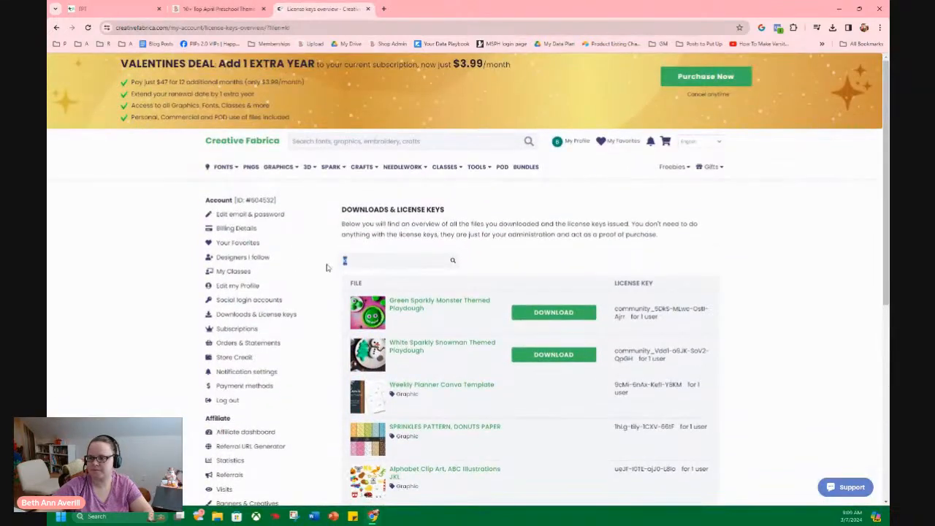
Search the Creative Fabrica downloads by file name for "font" and for "mismatched"
{"action": "type", "text": "font"}
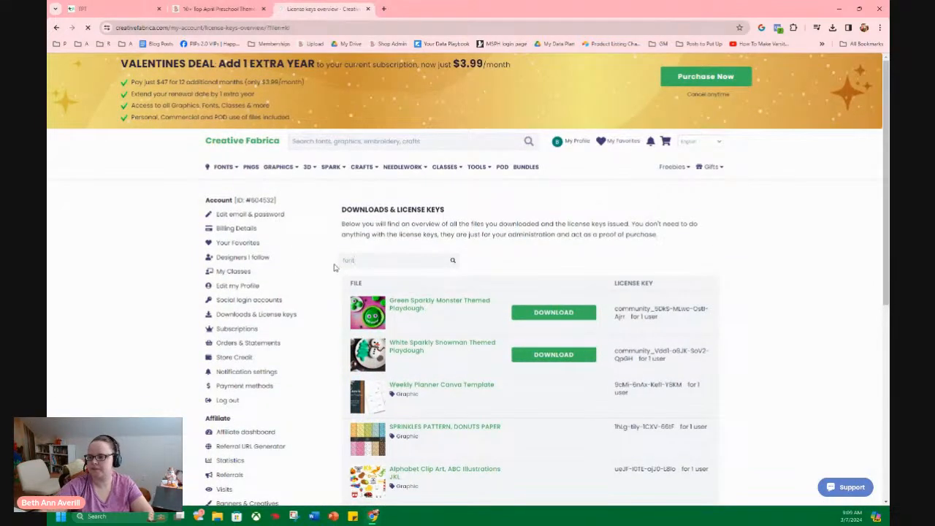
{"action": "double_click", "coordinate": [356, 259]}
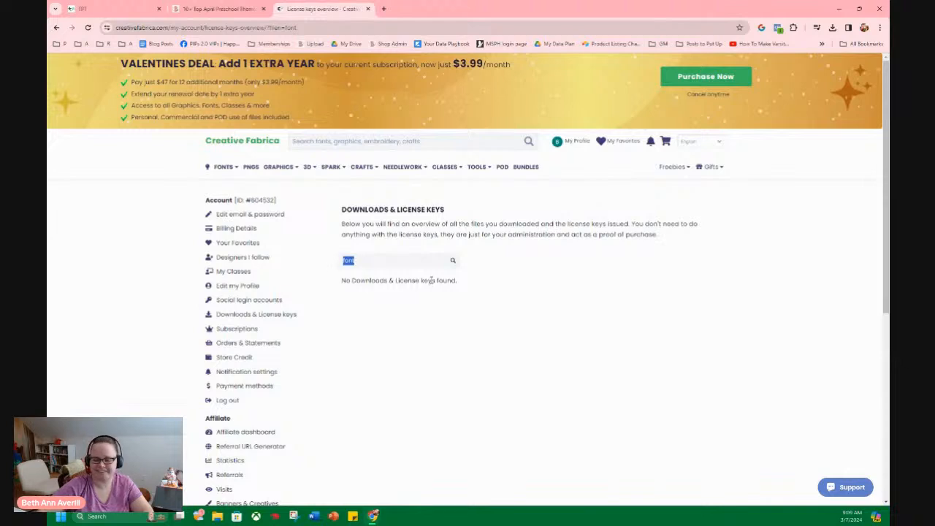
{"action": "type", "text": "mismatched"}
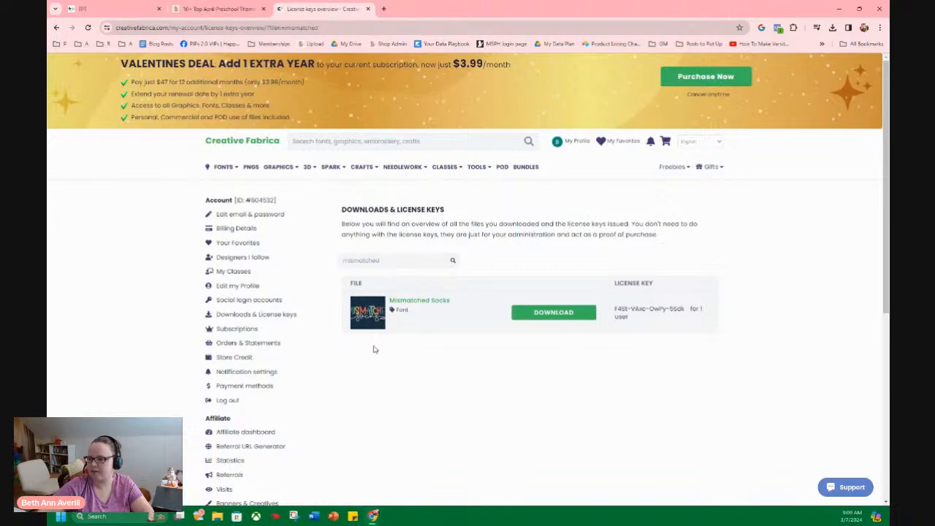
{"action": "double_click", "coordinate": [390, 260]}
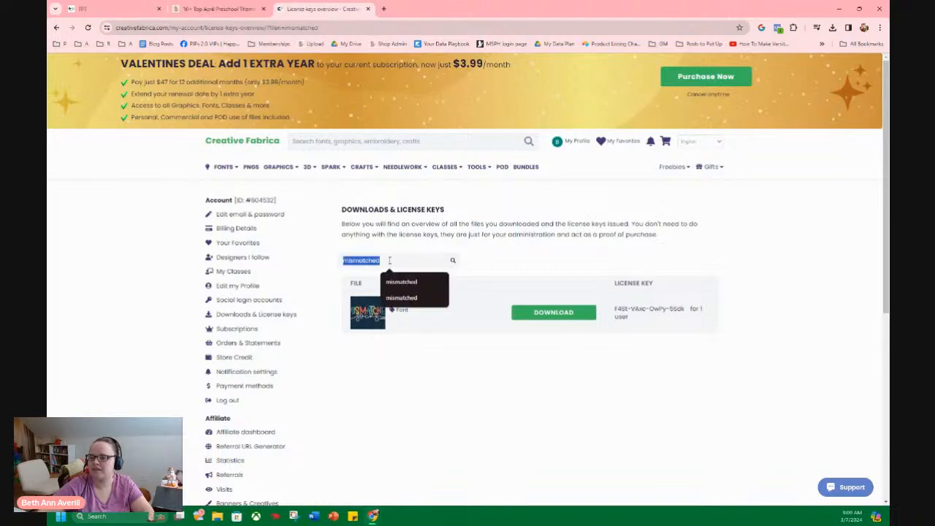
Switch back to the TPT purchases page and search the purchases for "ktl"
{"action": "left_click", "coordinate": [128, 10]}
{"action": "double_click", "coordinate": [275, 197]}
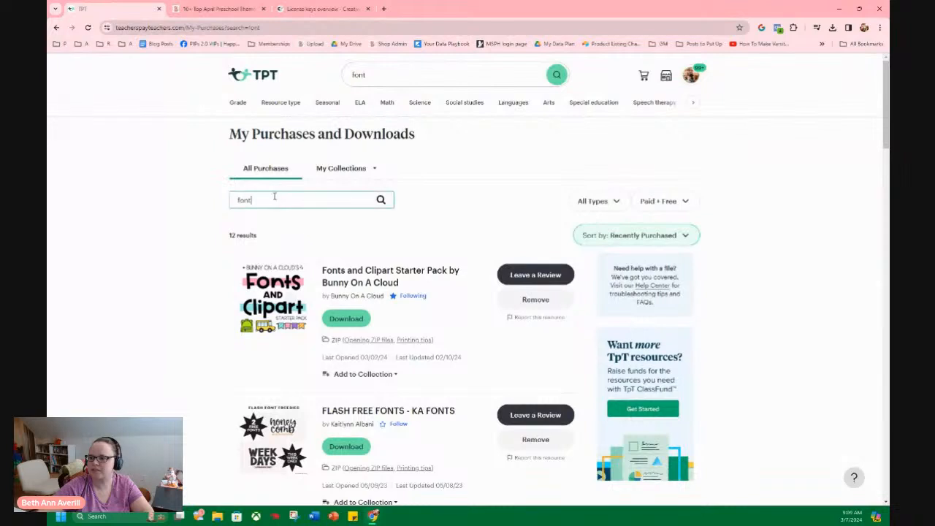
{"action": "type", "text": "kit"}
{"action": "key", "text": "Return"}
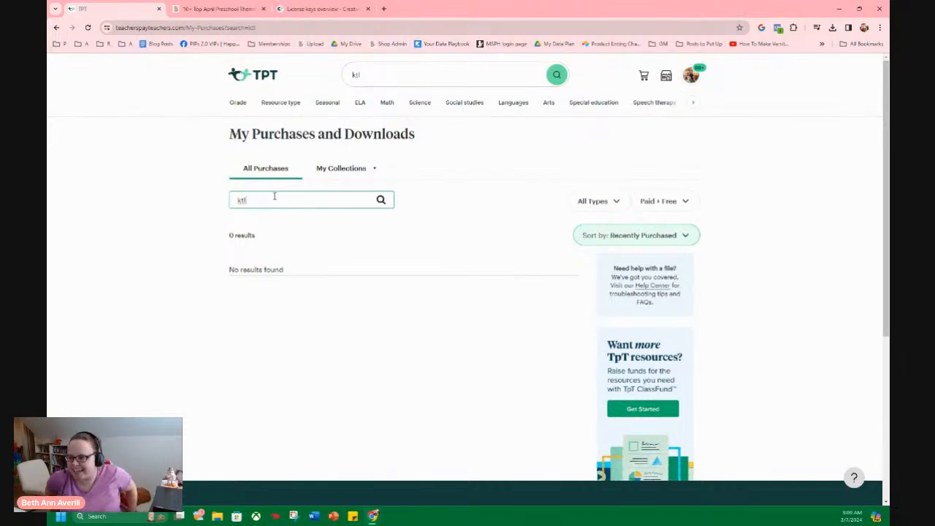
Return to the Creative Fabrica downloads and replace the "mismatched" search with "font"
{"action": "left_click", "coordinate": [327, 10]}
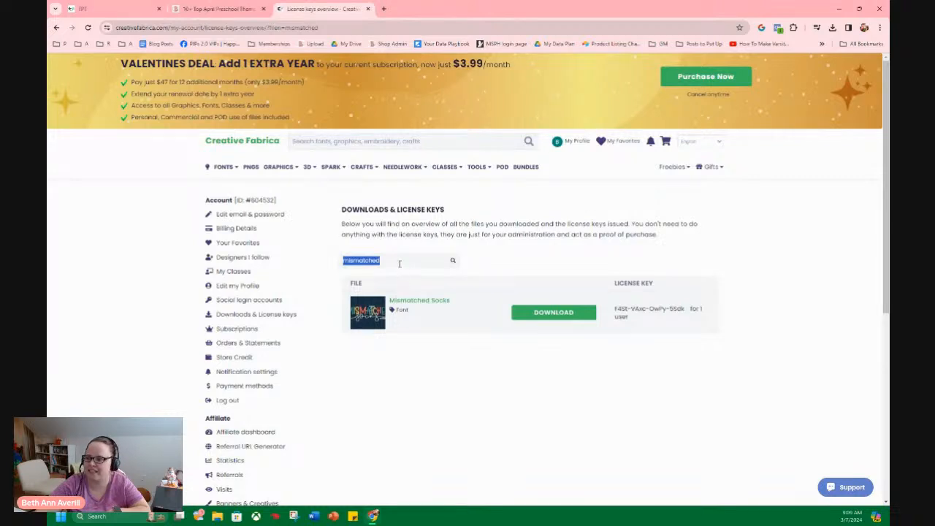
{"action": "double_click", "coordinate": [400, 263]}
{"action": "left_click", "coordinate": [443, 361]}
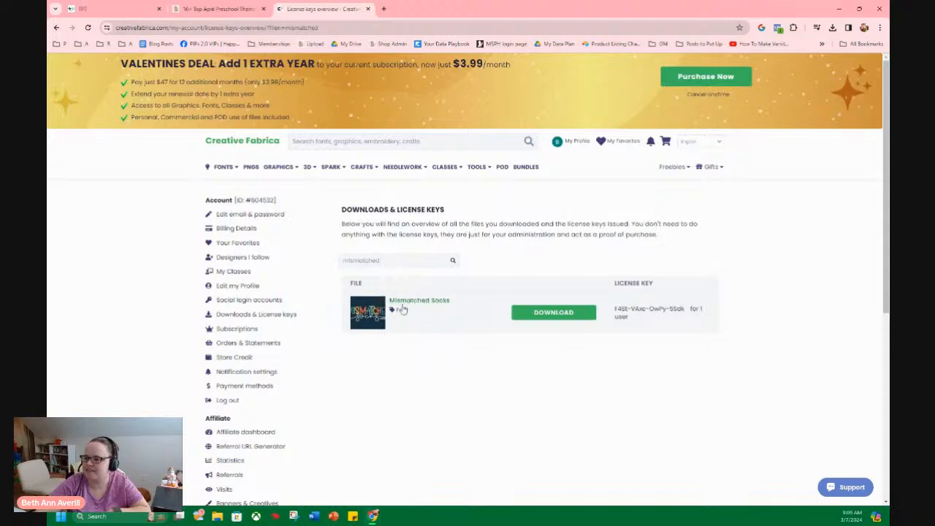
{"action": "double_click", "coordinate": [383, 259]}
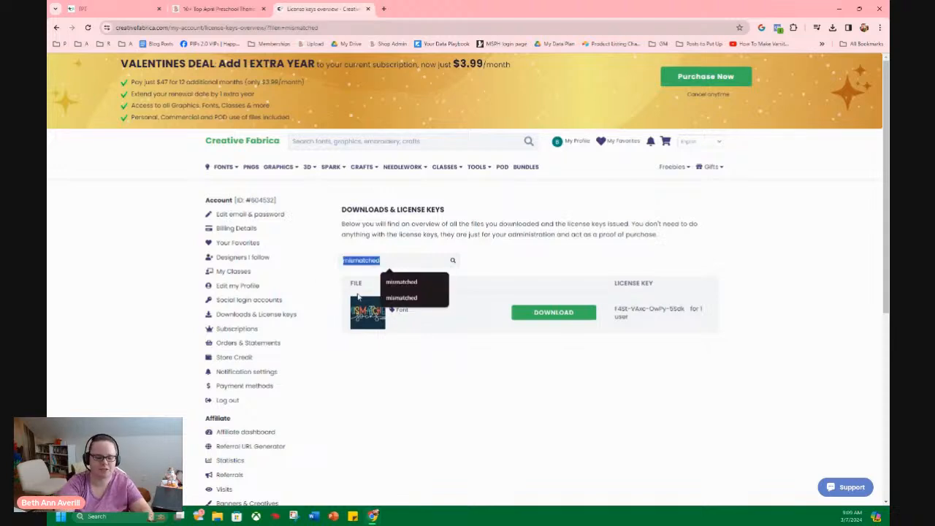
{"action": "type", "text": "font"}
{"action": "key", "text": "Return"}
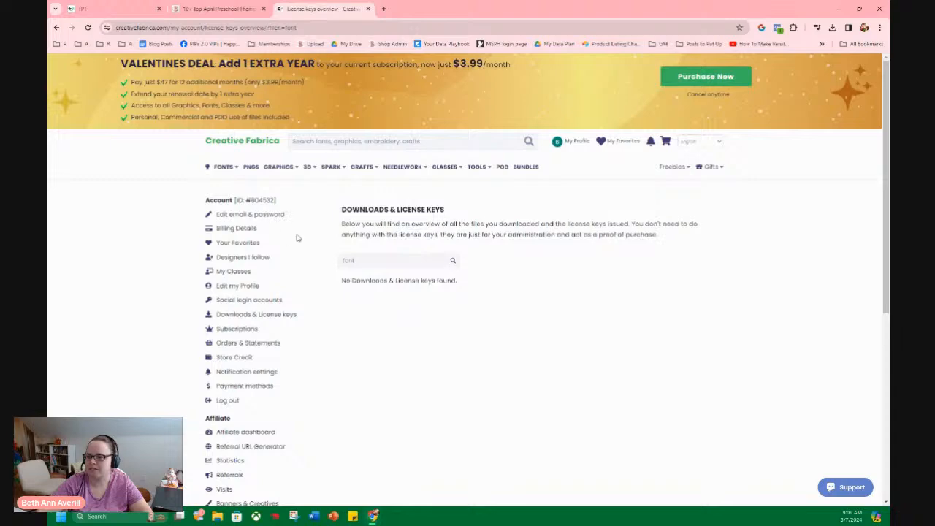
Clear the file name search to list all downloads and go to page 9 of the list
{"action": "left_click_drag", "start_coordinate": [363, 257], "coordinate": [329, 276]}
{"action": "key", "text": "BackSpace"}
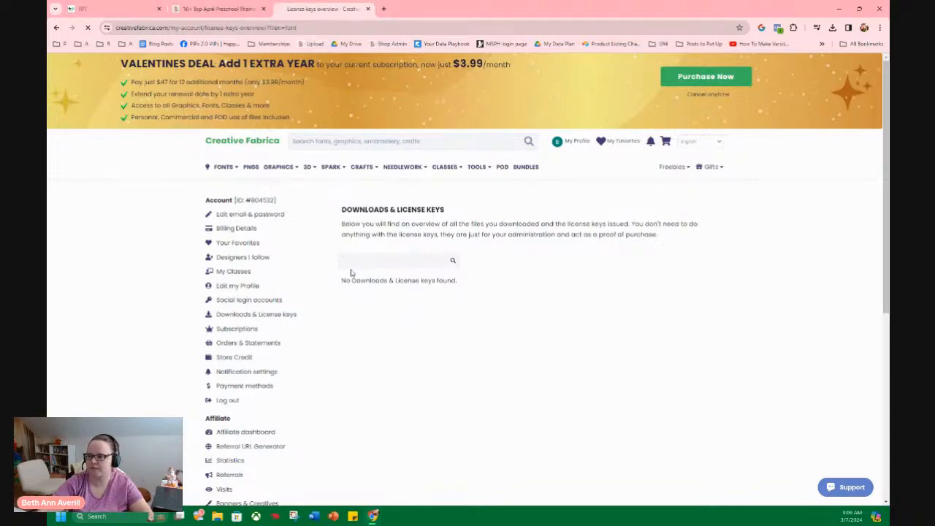
{"action": "scroll", "coordinate": [468, 357], "scroll_direction": "down", "scroll_amount": 15}
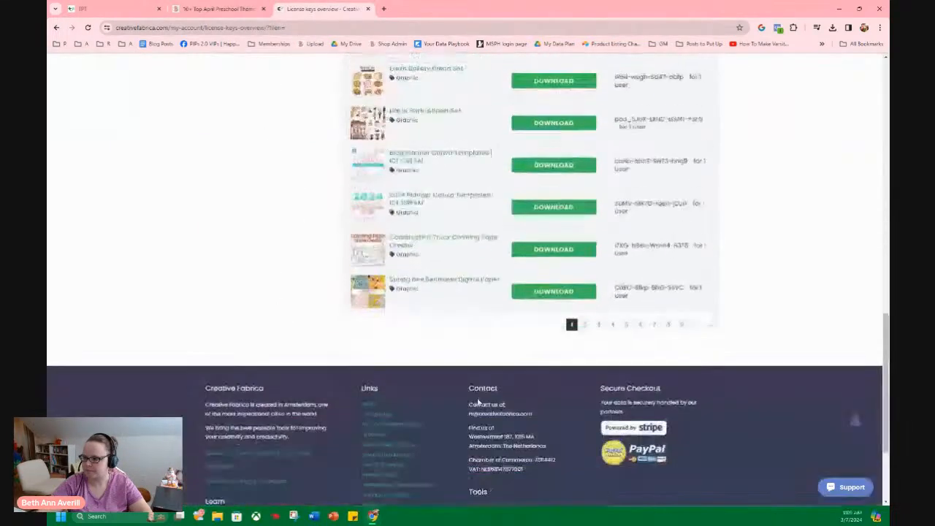
{"action": "left_click", "coordinate": [683, 312]}
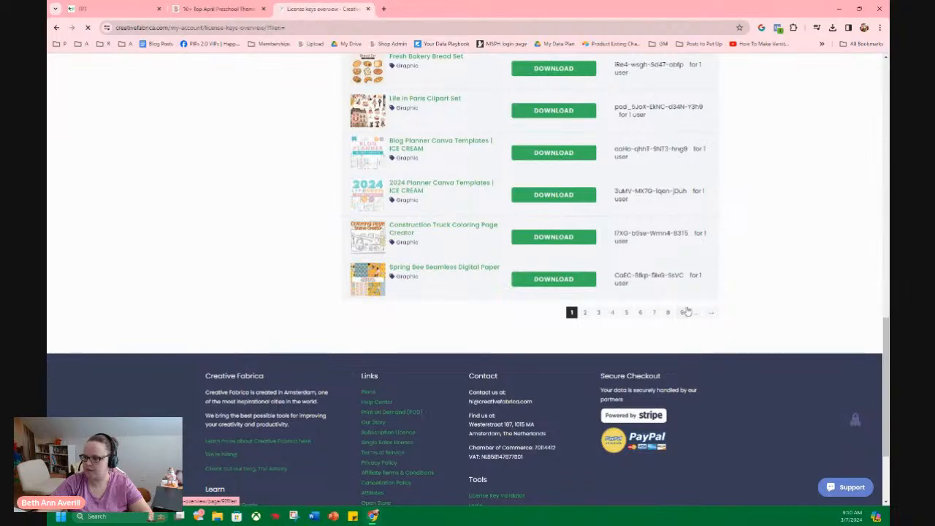
Find the word "font" on page 9 of the downloads and review the items tagged as fonts
{"action": "scroll", "coordinate": [754, 241], "scroll_direction": "down", "scroll_amount": 6}
{"action": "scroll", "coordinate": [755, 243], "scroll_direction": "down", "scroll_amount": 3}
{"action": "key", "text": "ctrl+f"}
{"action": "type", "text": "f"}
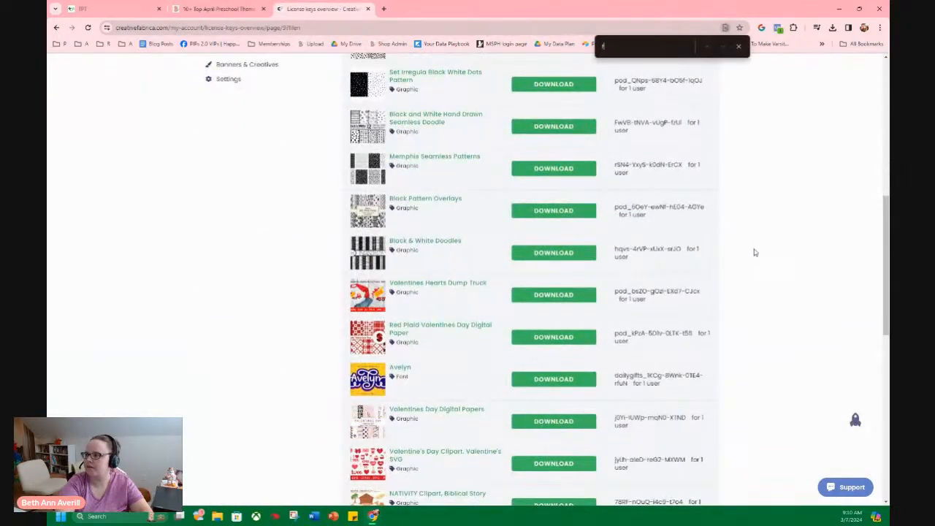
{"action": "type", "text": "ont"}
{"action": "left_click", "coordinate": [724, 46]}
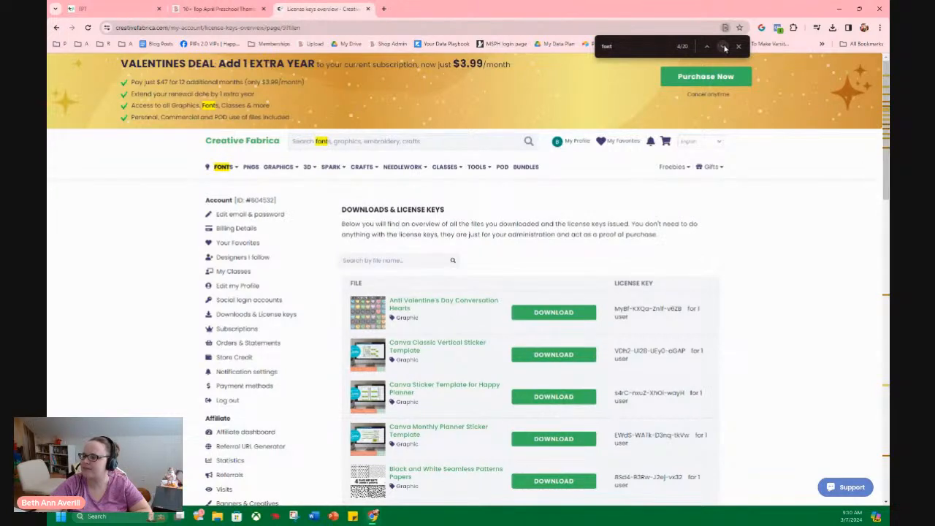
{"action": "scroll", "coordinate": [674, 246], "scroll_direction": "down", "scroll_amount": 9}
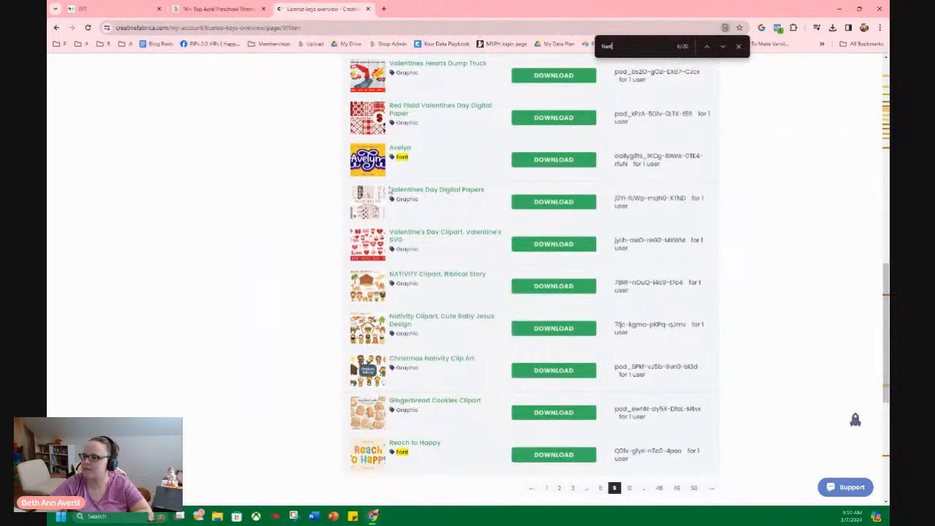
{"action": "scroll", "coordinate": [438, 253], "scroll_direction": "down", "scroll_amount": 2}
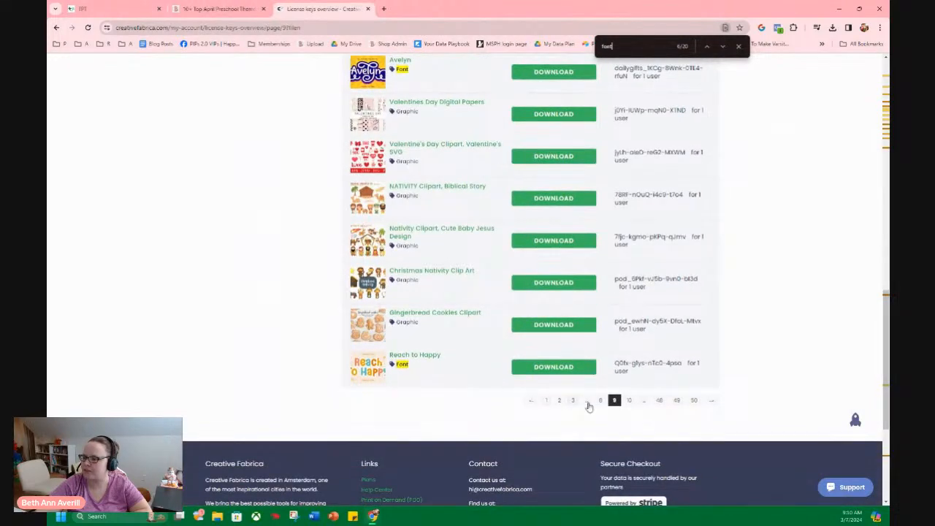
Look through page 10 of the downloads for items tagged as fonts and go on to page 11
{"action": "left_click", "coordinate": [628, 401]}
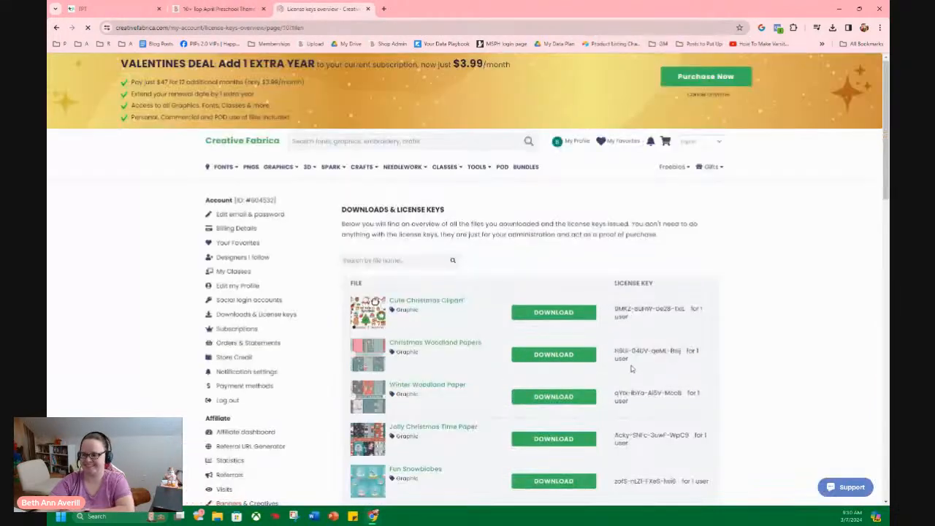
{"action": "scroll", "coordinate": [498, 355], "scroll_direction": "down", "scroll_amount": 15}
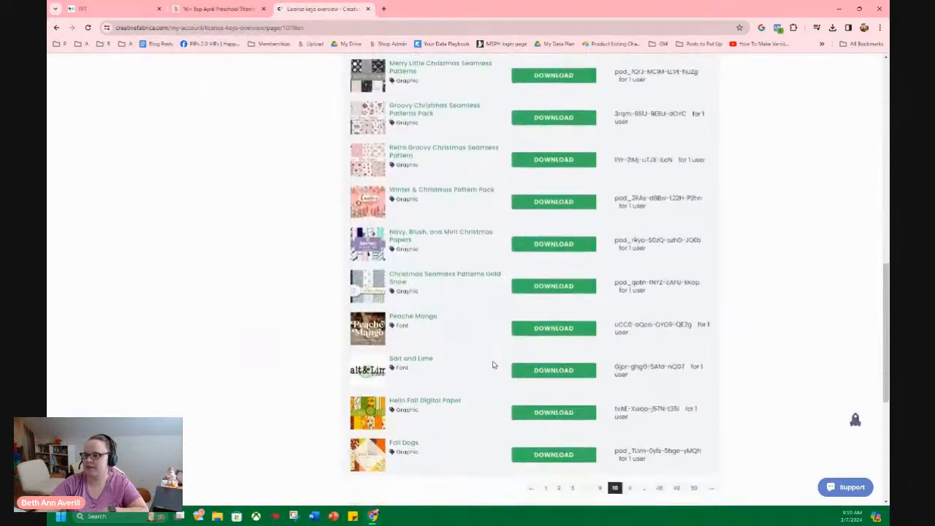
{"action": "scroll", "coordinate": [468, 351], "scroll_direction": "down", "scroll_amount": 2}
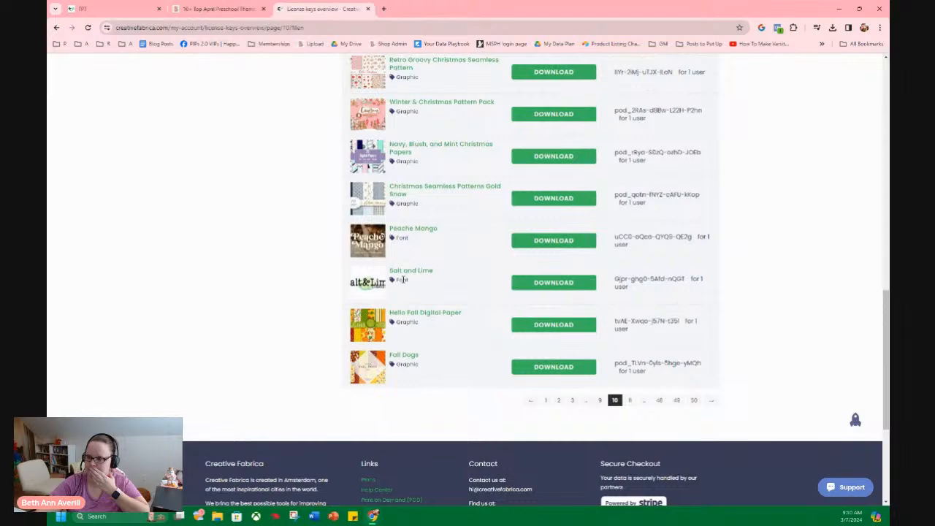
{"action": "left_click", "coordinate": [630, 400]}
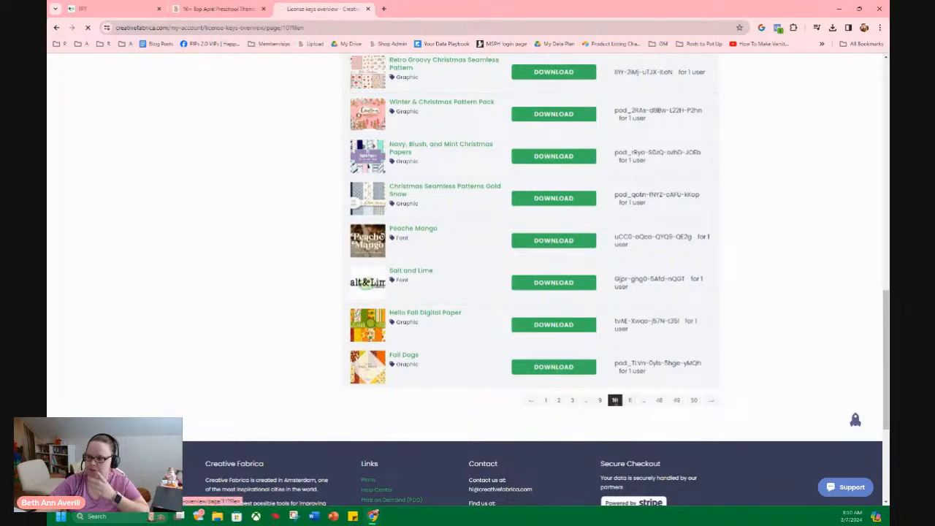
Look through pages 11 and 12 of the downloads for items tagged as fonts and go on to page 13
{"action": "scroll", "coordinate": [452, 338], "scroll_direction": "down", "scroll_amount": 6}
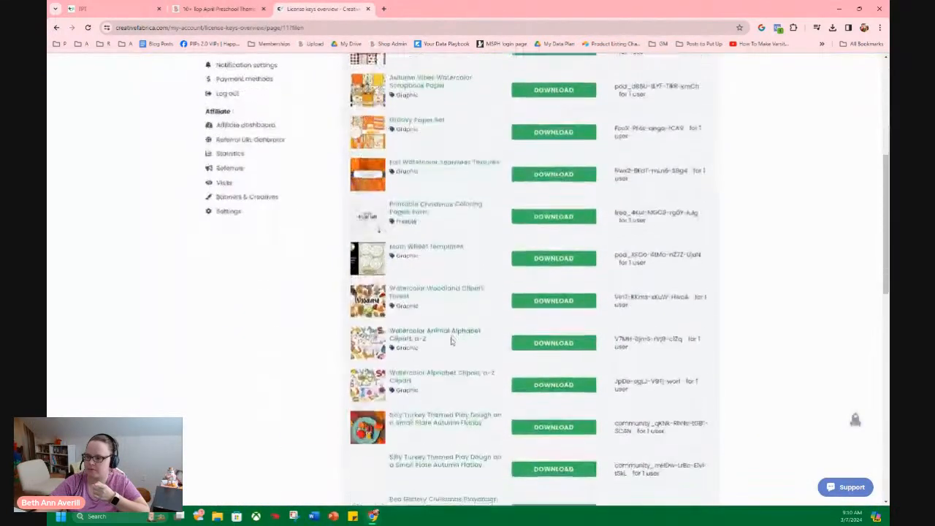
{"action": "scroll", "coordinate": [453, 341], "scroll_direction": "down", "scroll_amount": 5}
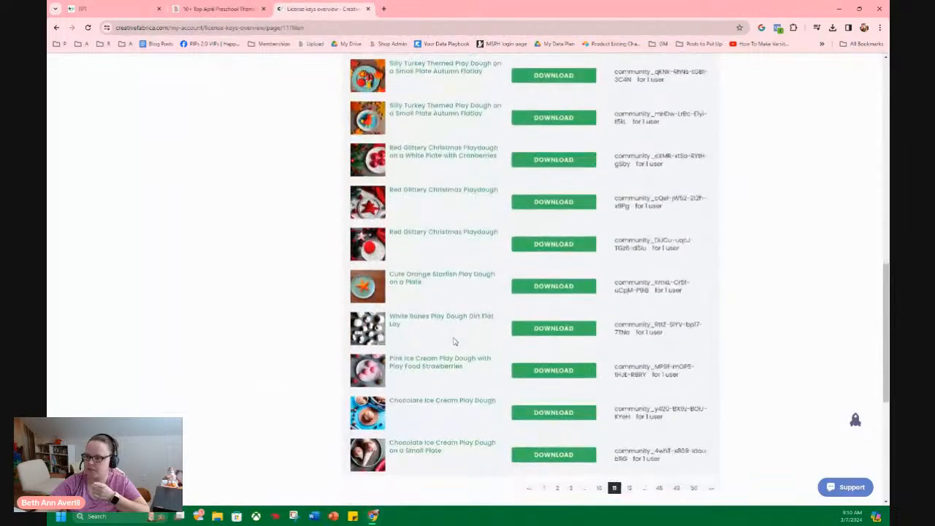
{"action": "left_click", "coordinate": [632, 357]}
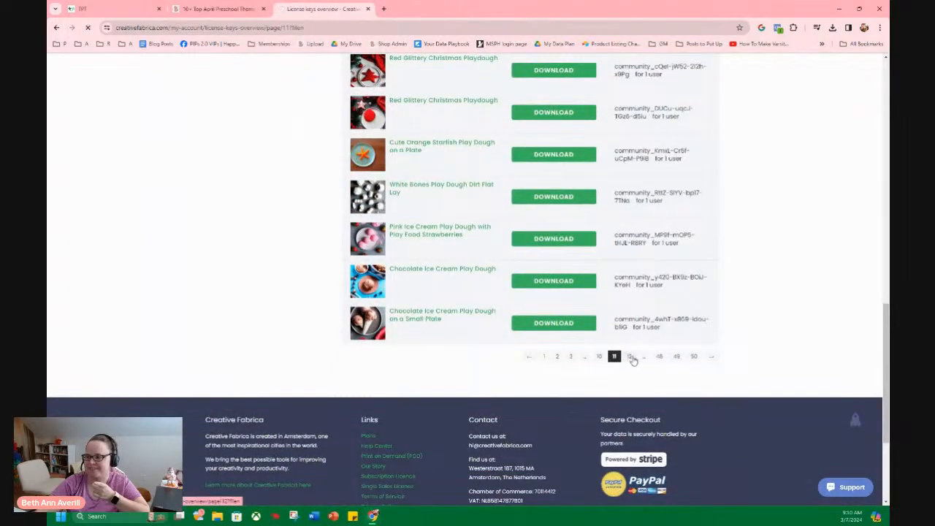
{"action": "scroll", "coordinate": [641, 336], "scroll_direction": "down", "scroll_amount": 9}
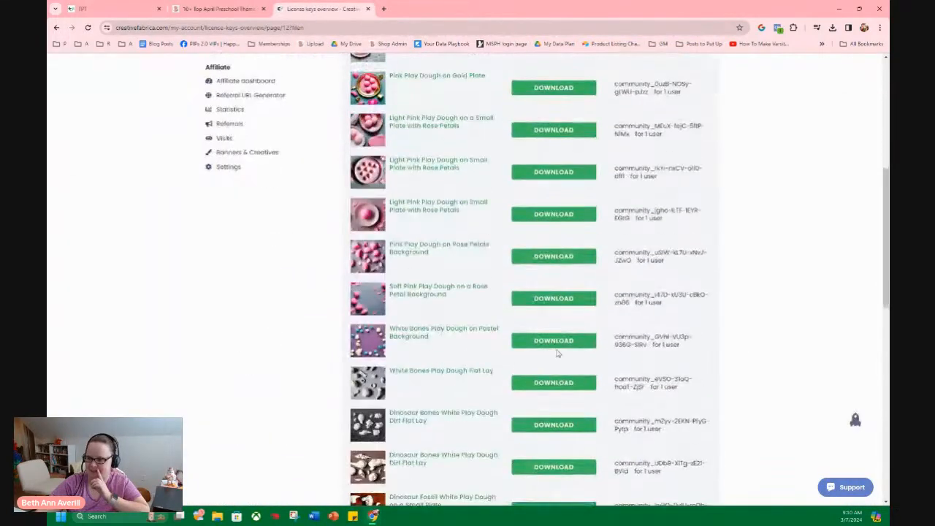
{"action": "scroll", "coordinate": [590, 354], "scroll_direction": "down", "scroll_amount": 4}
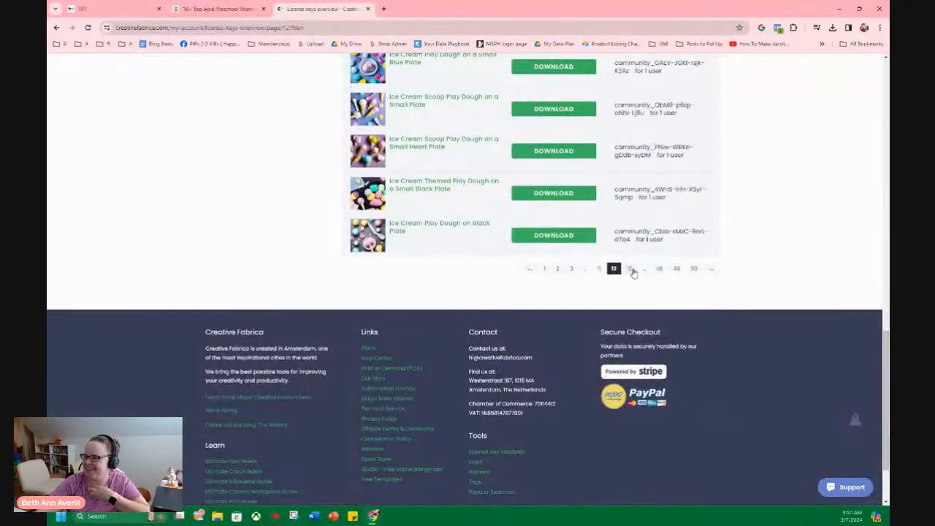
{"action": "left_click", "coordinate": [631, 270]}
Check pages 13 and 14 of the downloads list for font items and continue to page 15
{"action": "scroll", "coordinate": [605, 292], "scroll_direction": "down", "scroll_amount": 4}
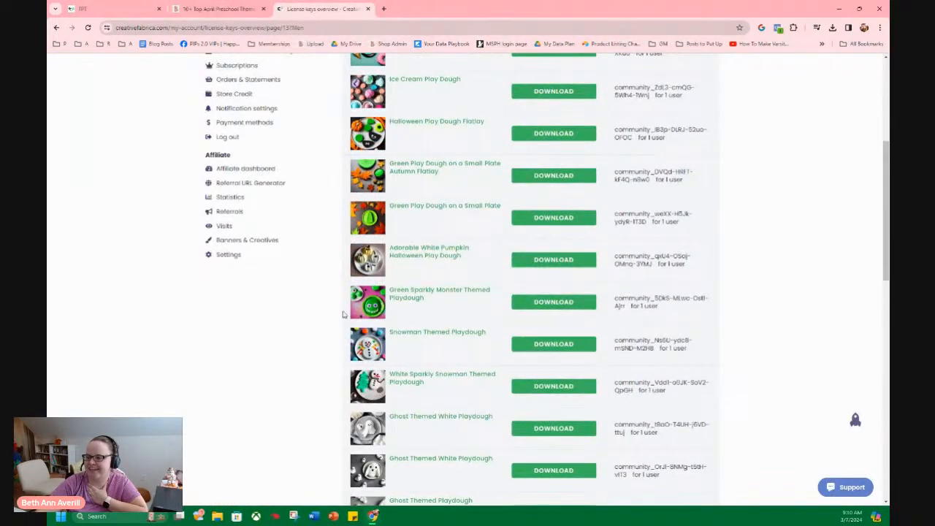
{"action": "scroll", "coordinate": [346, 311], "scroll_direction": "down", "scroll_amount": 3}
{"action": "scroll", "coordinate": [463, 396], "scroll_direction": "down", "scroll_amount": 4}
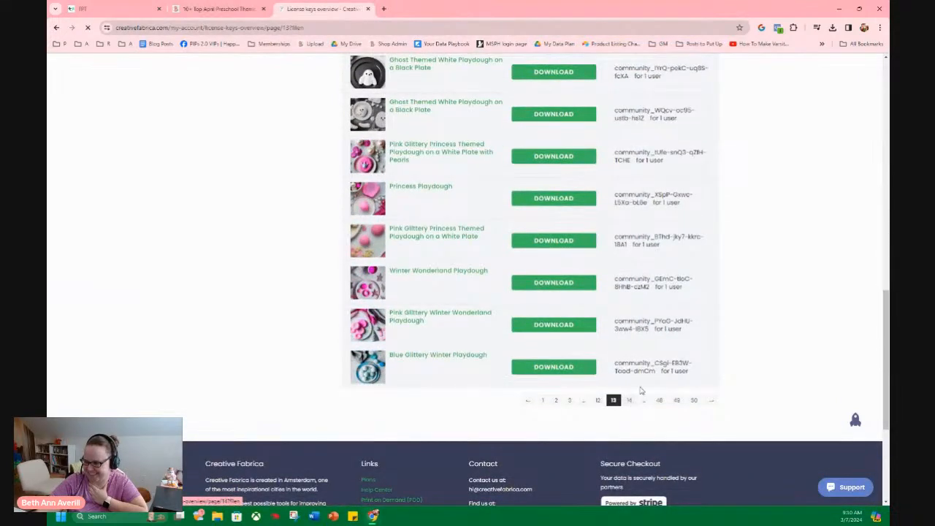
{"action": "scroll", "coordinate": [523, 350], "scroll_direction": "down", "scroll_amount": 10}
{"action": "scroll", "coordinate": [475, 332], "scroll_direction": "up", "scroll_amount": 8}
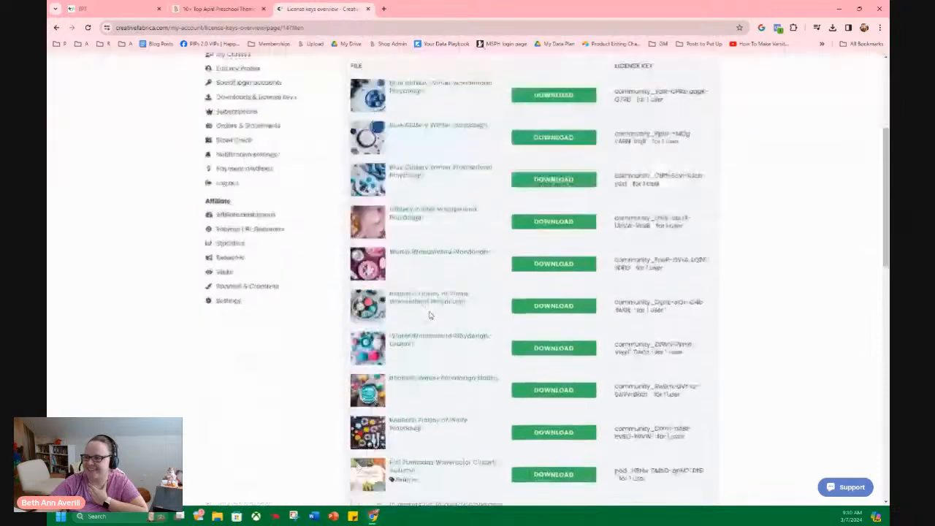
{"action": "scroll", "coordinate": [438, 314], "scroll_direction": "down", "scroll_amount": 15}
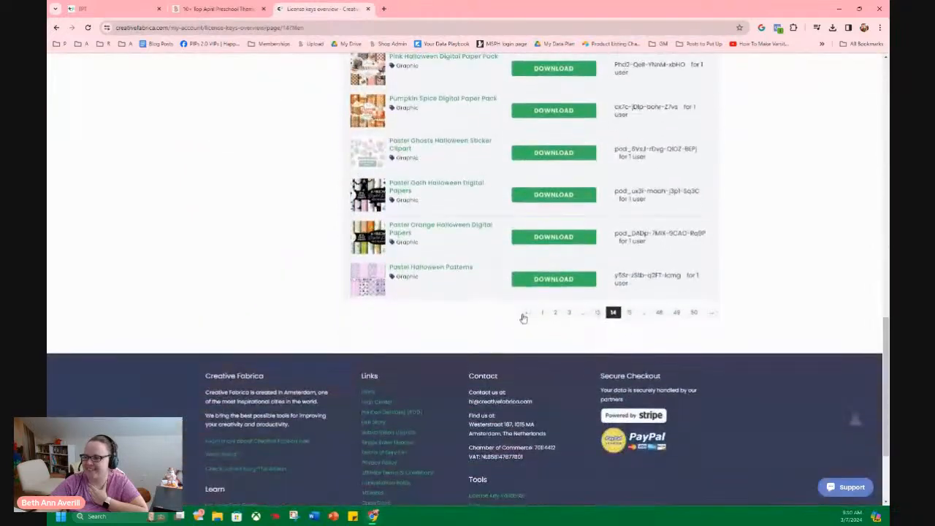
{"action": "left_click", "coordinate": [630, 313]}
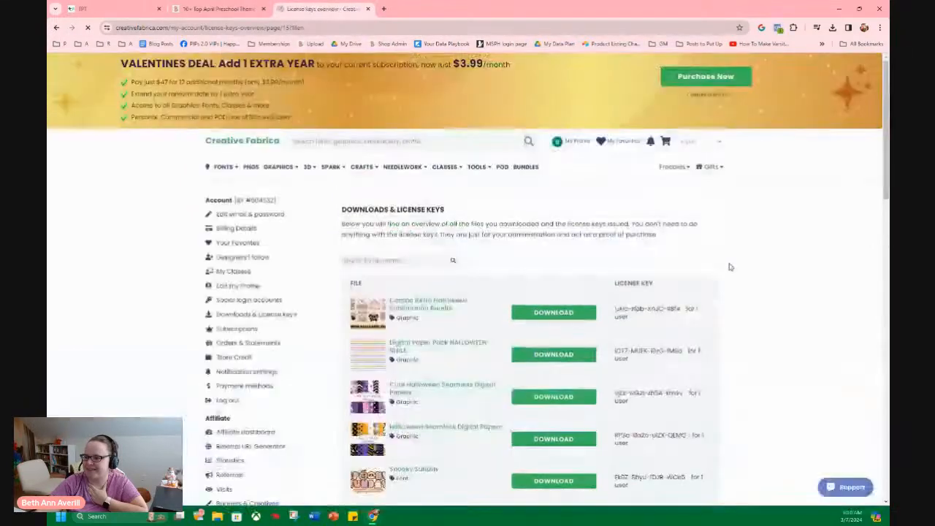
Review page 15 of the downloads for items tagged as fonts and go on to page 16
{"action": "scroll", "coordinate": [731, 267], "scroll_direction": "down", "scroll_amount": 6}
{"action": "scroll", "coordinate": [732, 268], "scroll_direction": "down", "scroll_amount": 5}
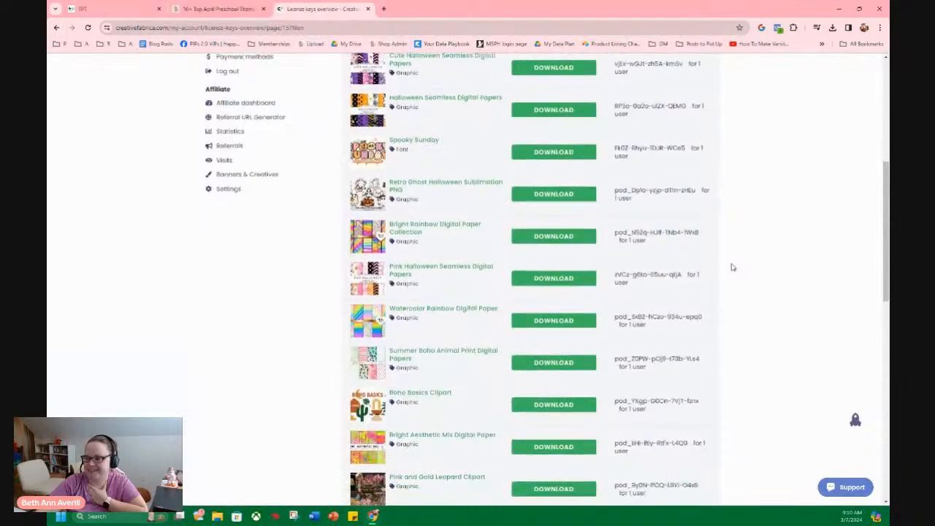
{"action": "scroll", "coordinate": [731, 268], "scroll_direction": "down", "scroll_amount": 6}
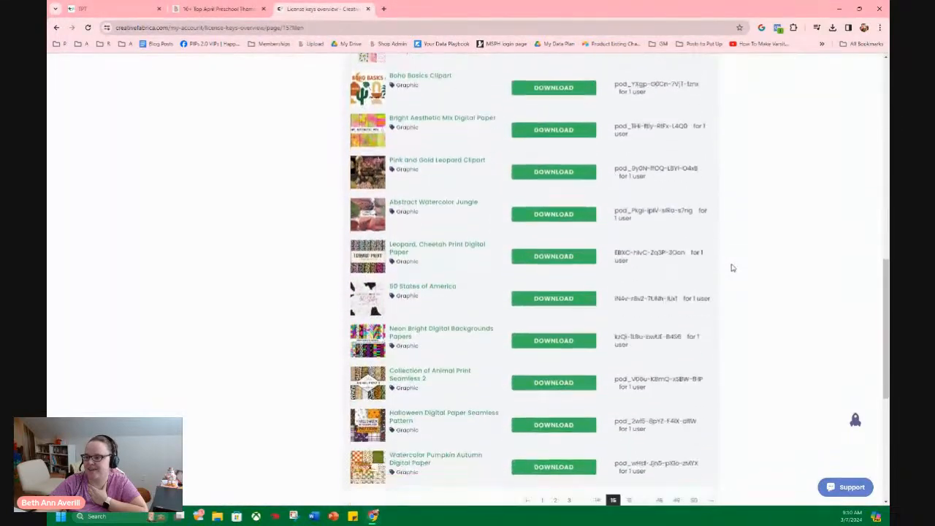
{"action": "left_click", "coordinate": [628, 400]}
Scan page 16 of the downloads for font items and move on to page 17
{"action": "scroll", "coordinate": [756, 246], "scroll_direction": "down", "scroll_amount": 4}
{"action": "scroll", "coordinate": [758, 247], "scroll_direction": "down", "scroll_amount": 6}
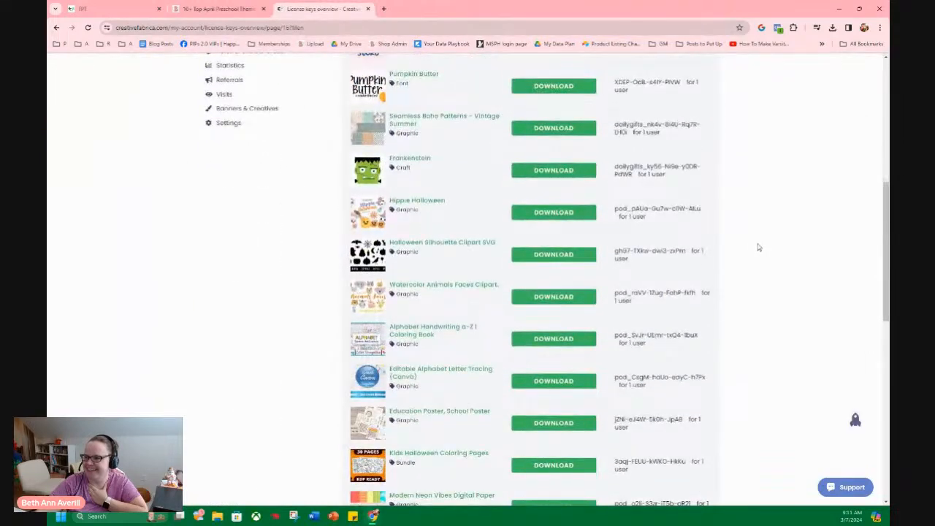
{"action": "scroll", "coordinate": [471, 245], "scroll_direction": "down", "scroll_amount": 5}
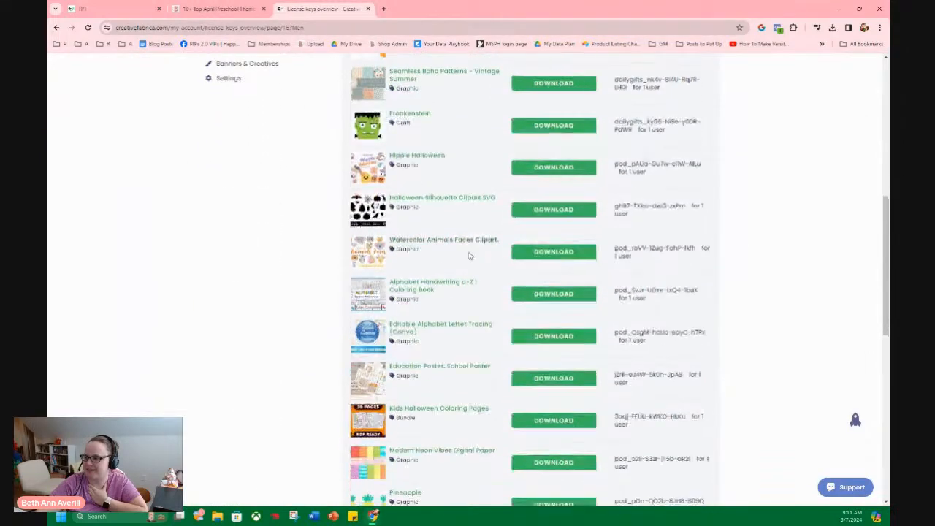
{"action": "scroll", "coordinate": [455, 294], "scroll_direction": "down", "scroll_amount": 2}
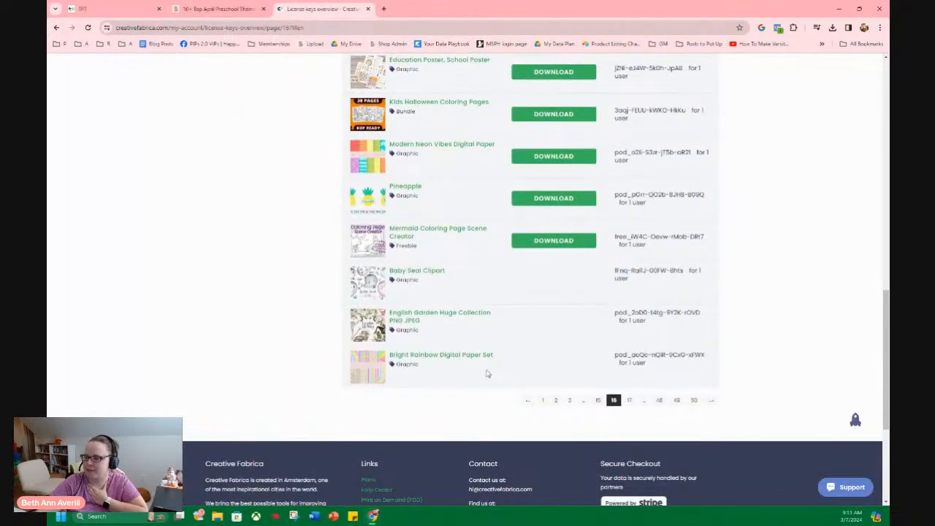
{"action": "left_click", "coordinate": [627, 401]}
Open the product page of the Ask Why font from page 17 in a new tab and download the font
{"action": "scroll", "coordinate": [542, 334], "scroll_direction": "down", "scroll_amount": 2}
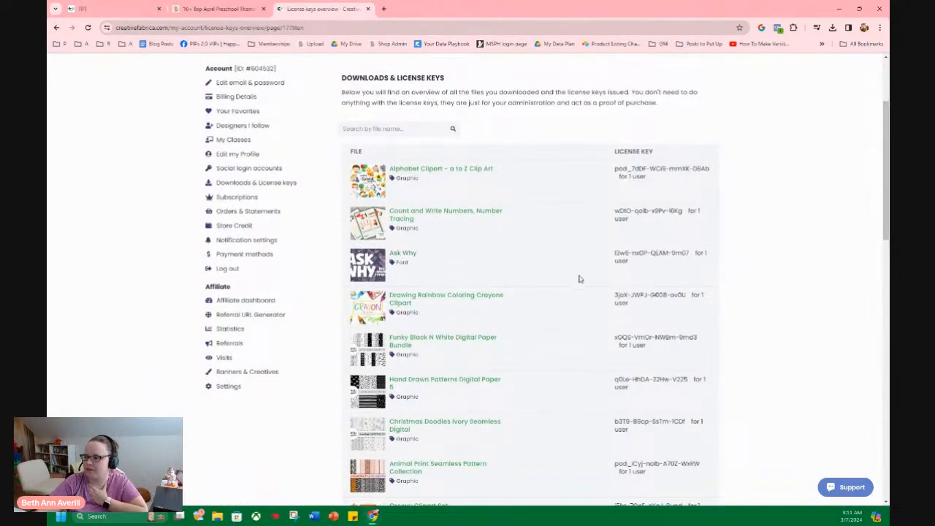
{"action": "middle_click", "coordinate": [402, 253]}
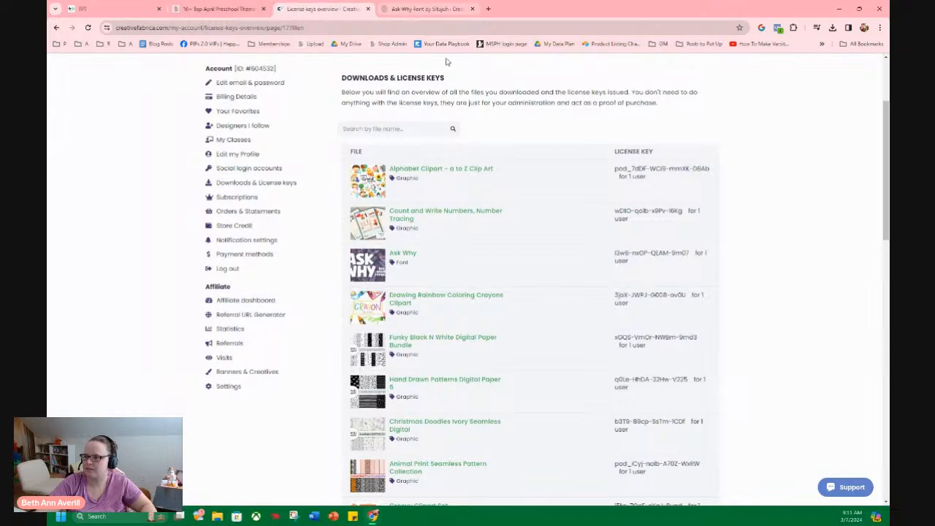
{"action": "left_click", "coordinate": [417, 10]}
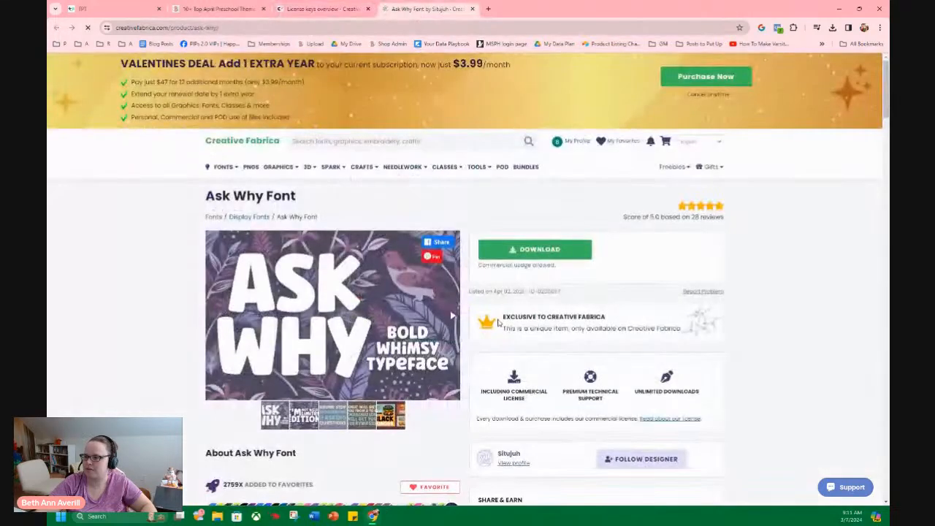
{"action": "left_click", "coordinate": [536, 252]}
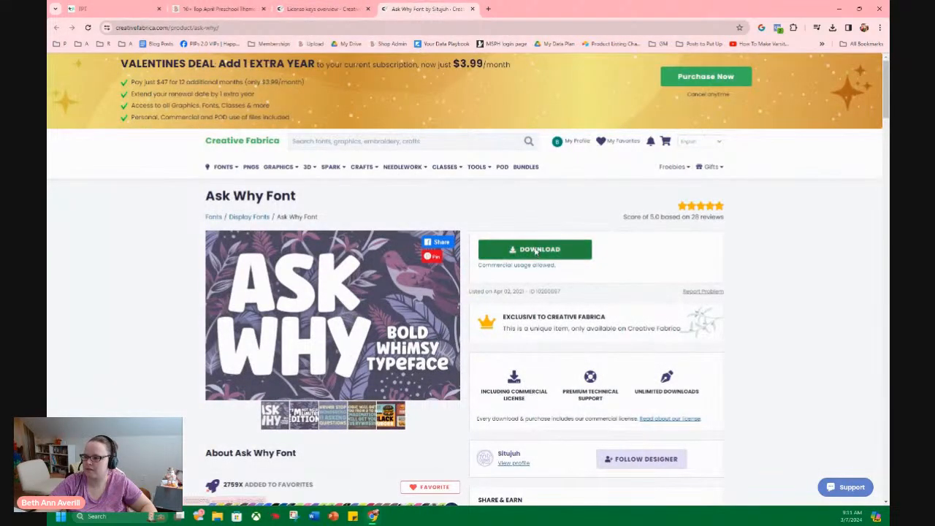
Return to the downloads list, check the rest of page 17 and page 18 for fonts, and continue to page 19
{"action": "left_click", "coordinate": [320, 9]}
{"action": "scroll", "coordinate": [504, 383], "scroll_direction": "down", "scroll_amount": 5}
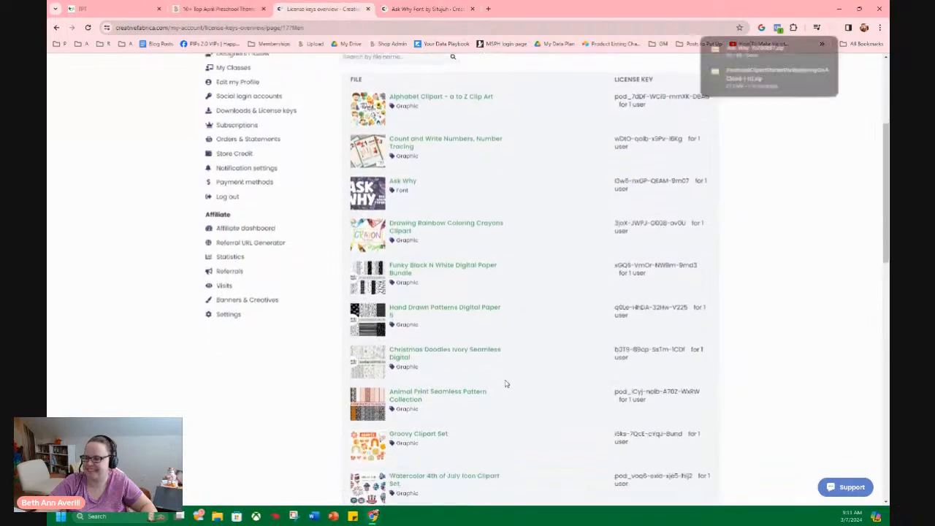
{"action": "scroll", "coordinate": [517, 378], "scroll_direction": "down", "scroll_amount": 4}
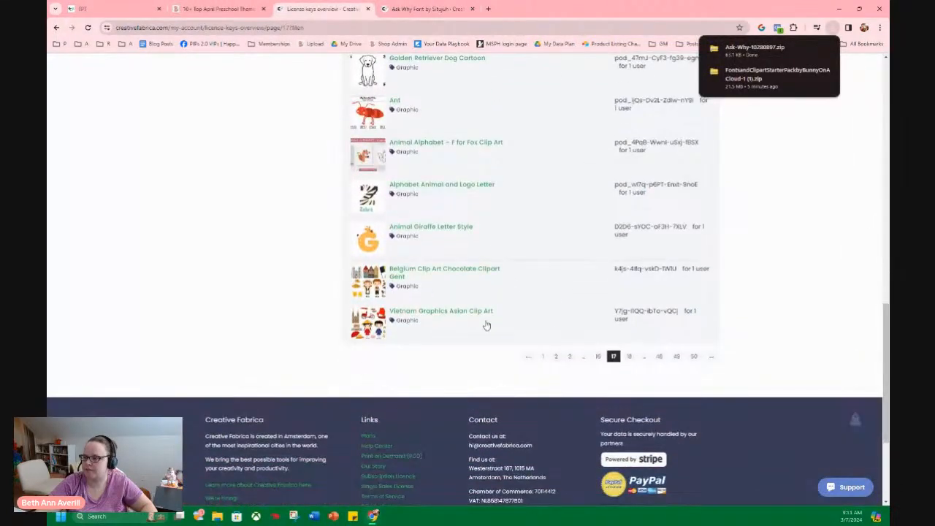
{"action": "left_click", "coordinate": [628, 356]}
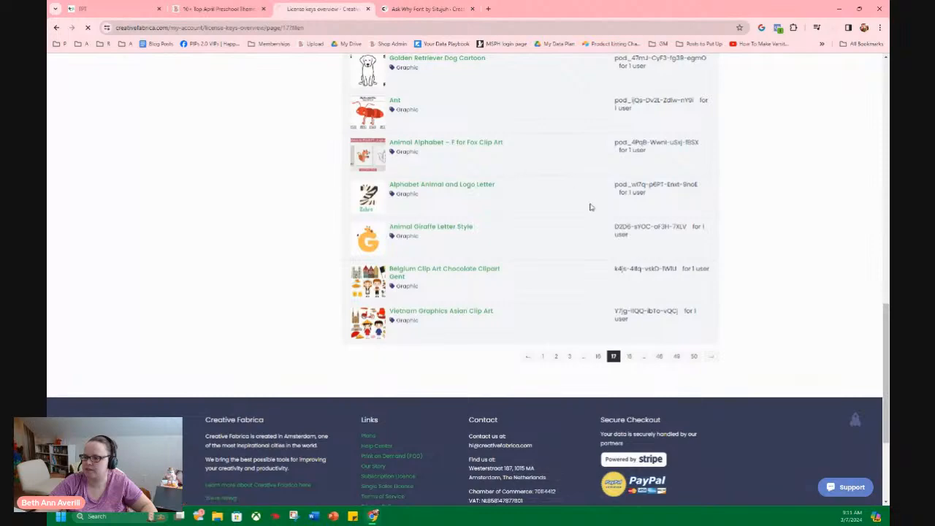
{"action": "scroll", "coordinate": [575, 278], "scroll_direction": "down", "scroll_amount": 10}
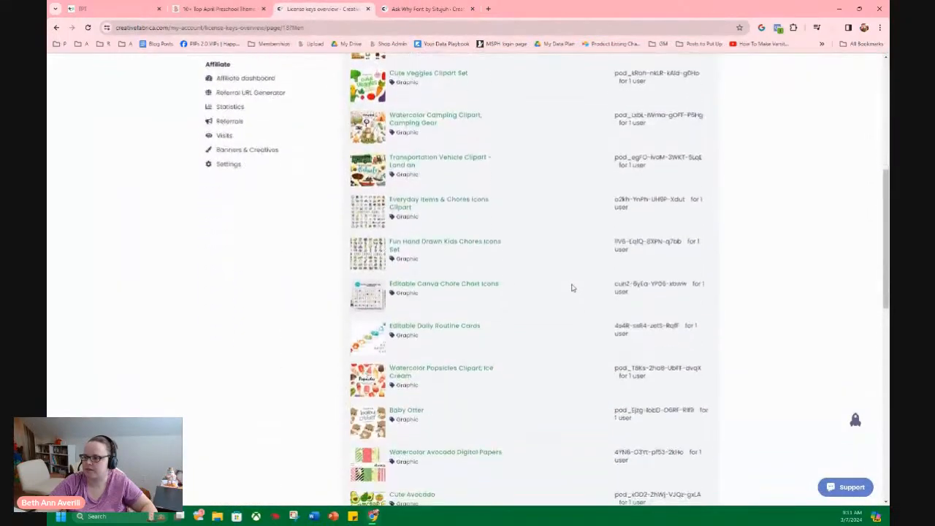
{"action": "scroll", "coordinate": [572, 291], "scroll_direction": "down", "scroll_amount": 5}
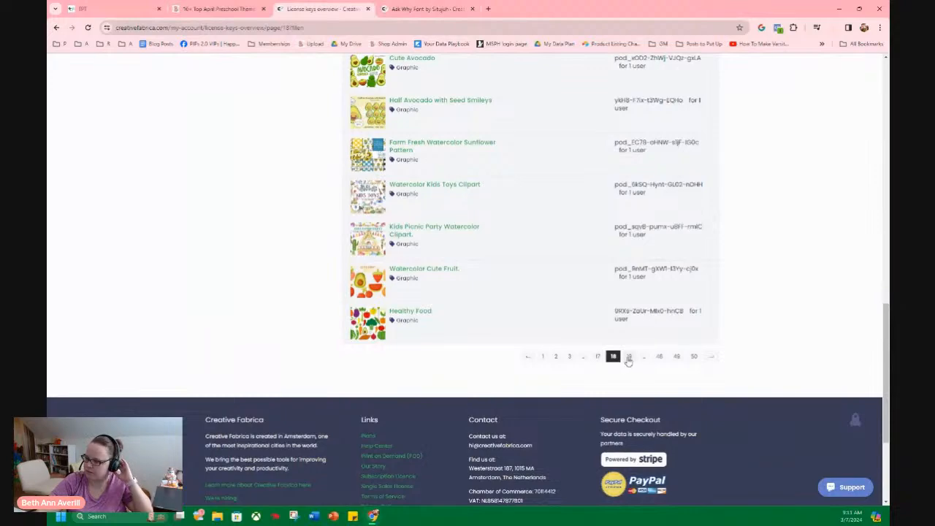
{"action": "left_click", "coordinate": [628, 357]}
Review the items tagged as fonts on page 19 of the downloads and go on to page 20
{"action": "scroll", "coordinate": [522, 324], "scroll_direction": "down", "scroll_amount": 5}
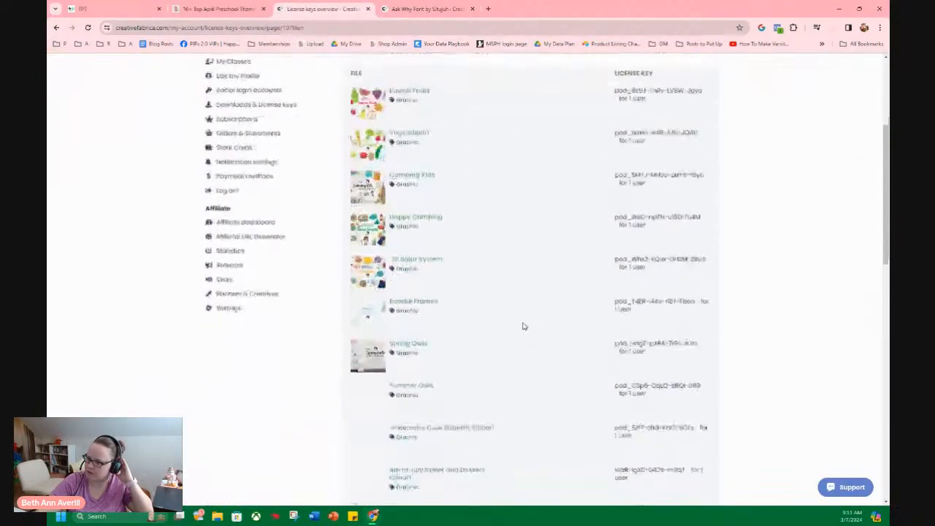
{"action": "scroll", "coordinate": [563, 313], "scroll_direction": "down", "scroll_amount": 3}
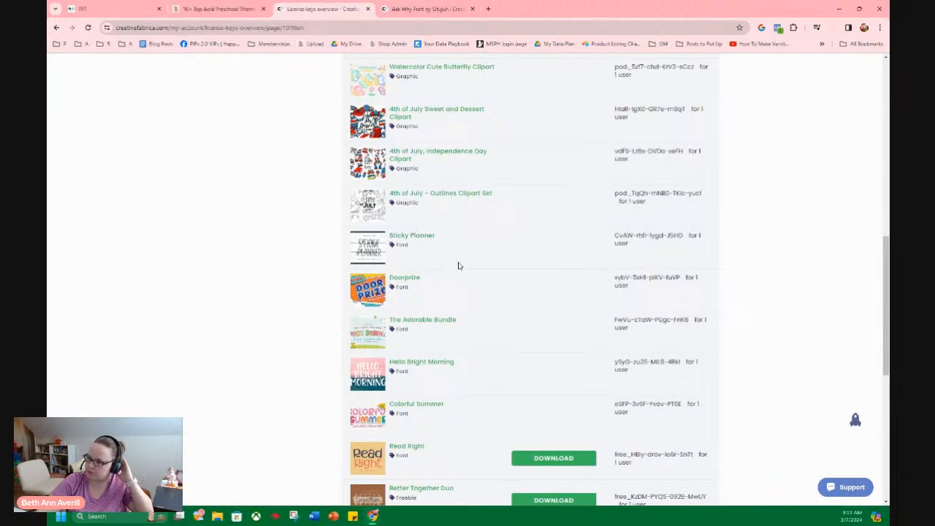
{"action": "scroll", "coordinate": [474, 273], "scroll_direction": "down", "scroll_amount": 1}
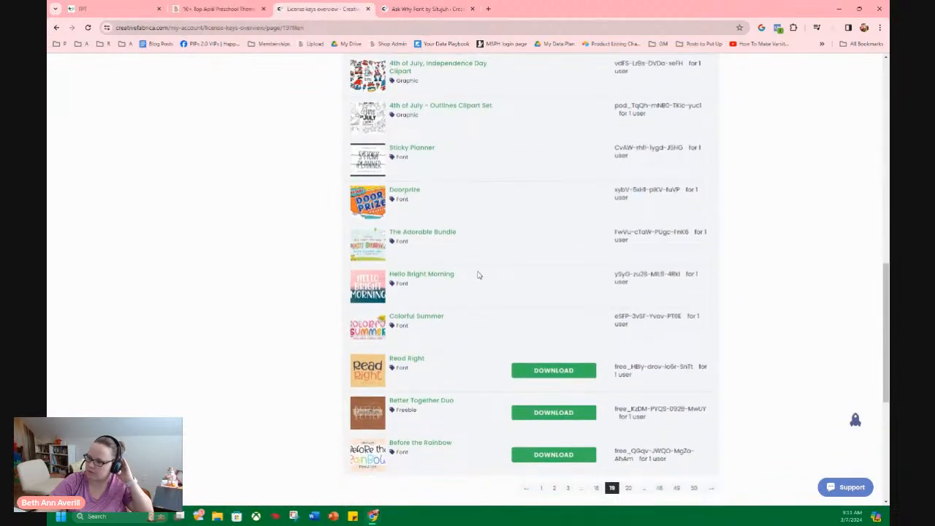
{"action": "scroll", "coordinate": [460, 349], "scroll_direction": "down", "scroll_amount": 1}
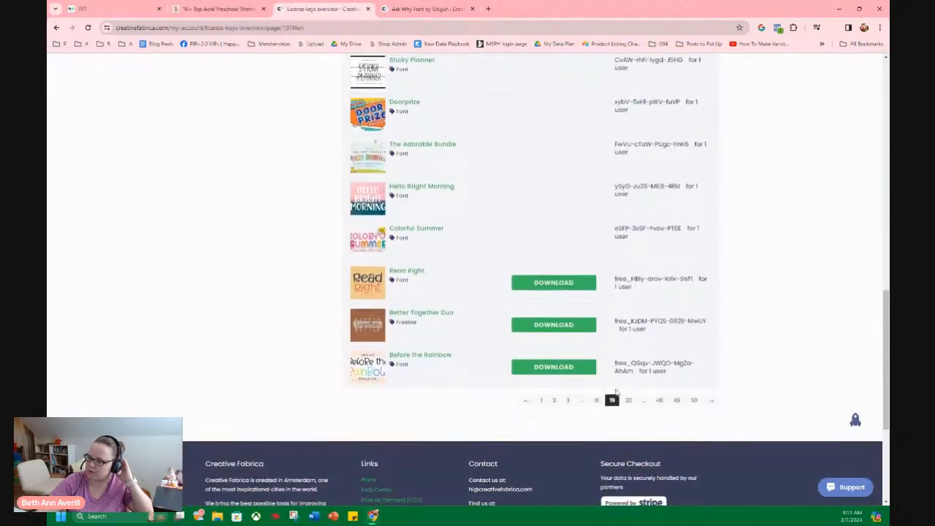
{"action": "left_click", "coordinate": [628, 400]}
Look through page 20 of the downloads for items tagged as fonts
{"action": "scroll", "coordinate": [497, 301], "scroll_direction": "down", "scroll_amount": 2}
{"action": "scroll", "coordinate": [511, 307], "scroll_direction": "down", "scroll_amount": 3}
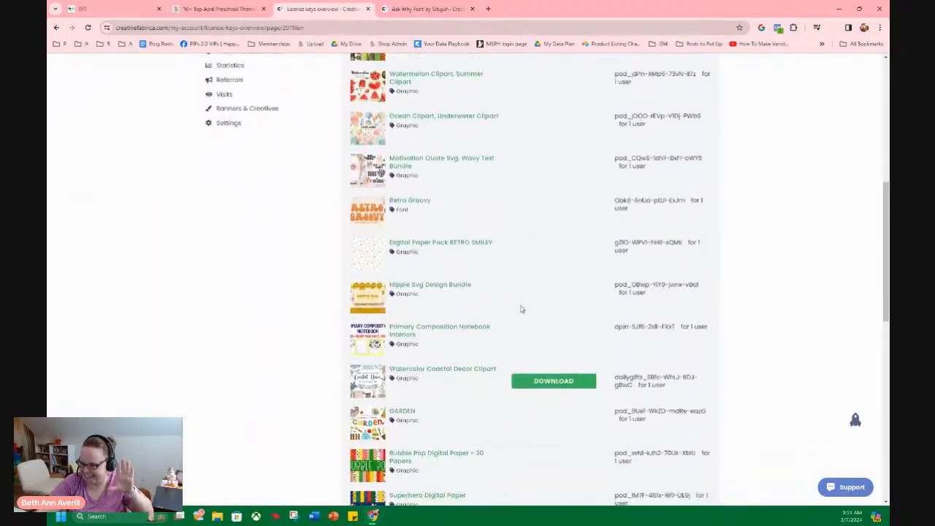
{"action": "scroll", "coordinate": [506, 212], "scroll_direction": "down", "scroll_amount": 3}
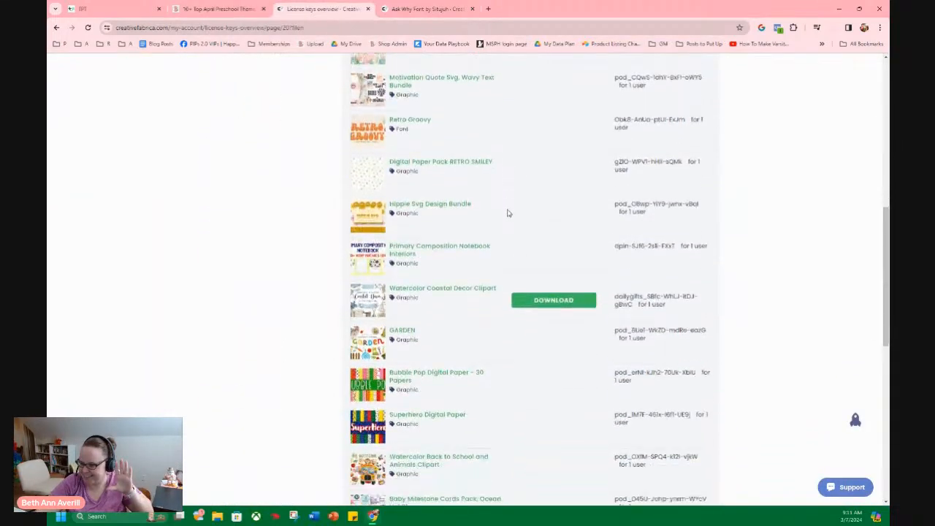
{"action": "scroll", "coordinate": [482, 276], "scroll_direction": "down", "scroll_amount": 2}
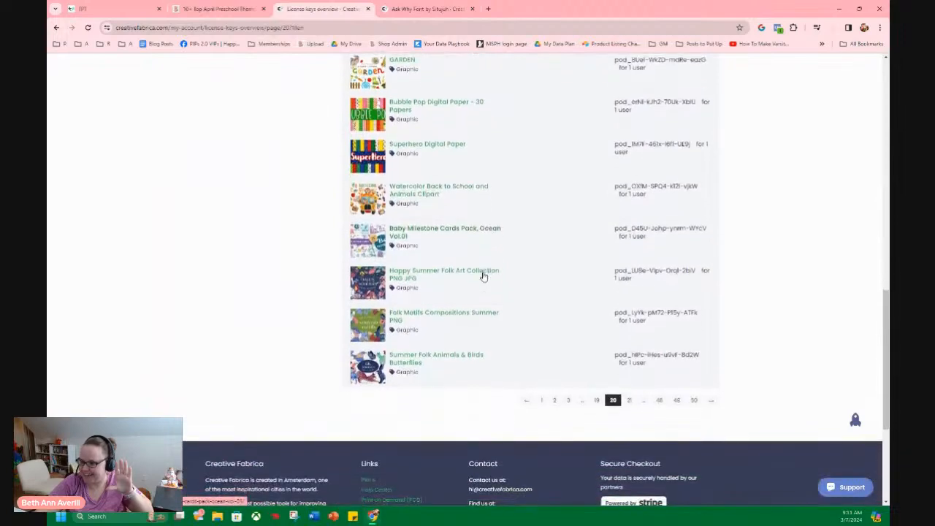
Open the downloaded Ask Why archive, preview its OpenType font file, and close the preview
{"action": "left_click", "coordinate": [427, 8]}
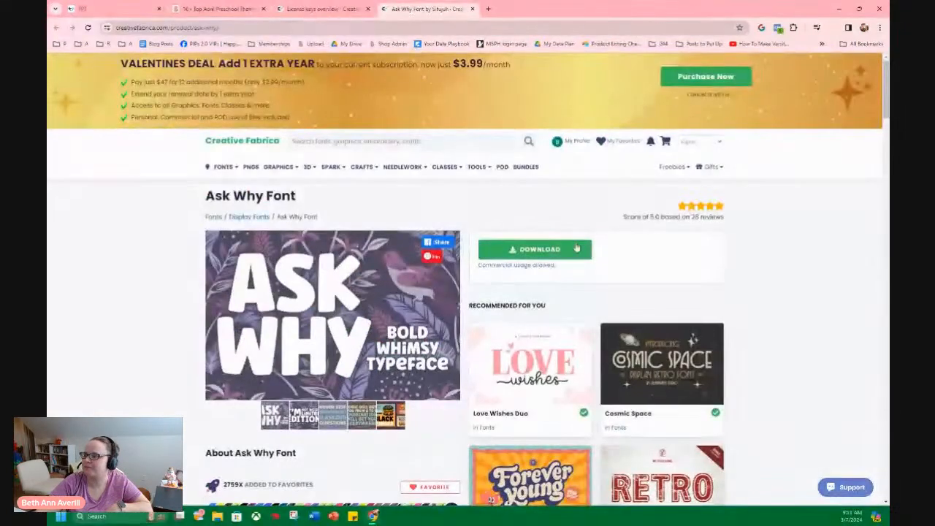
{"action": "left_click", "coordinate": [780, 70]}
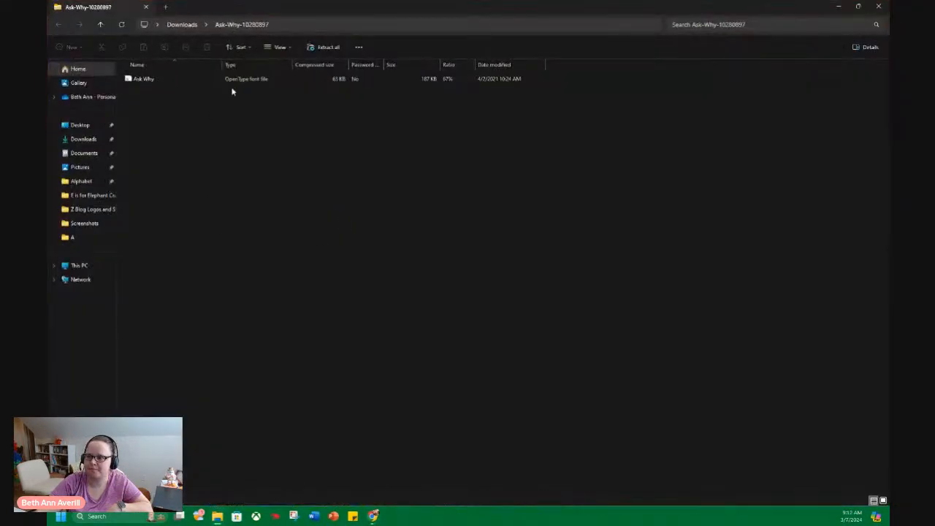
{"action": "double_click", "coordinate": [184, 80]}
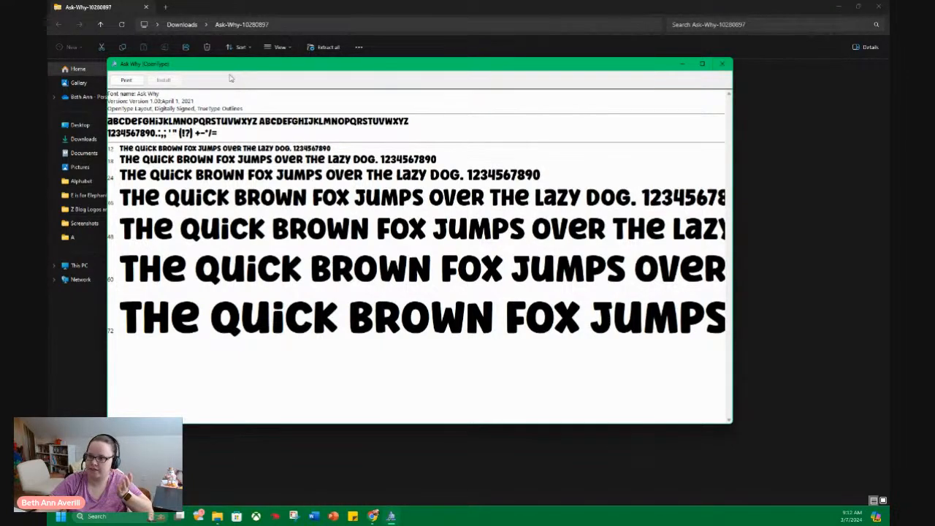
{"action": "left_click", "coordinate": [721, 64]}
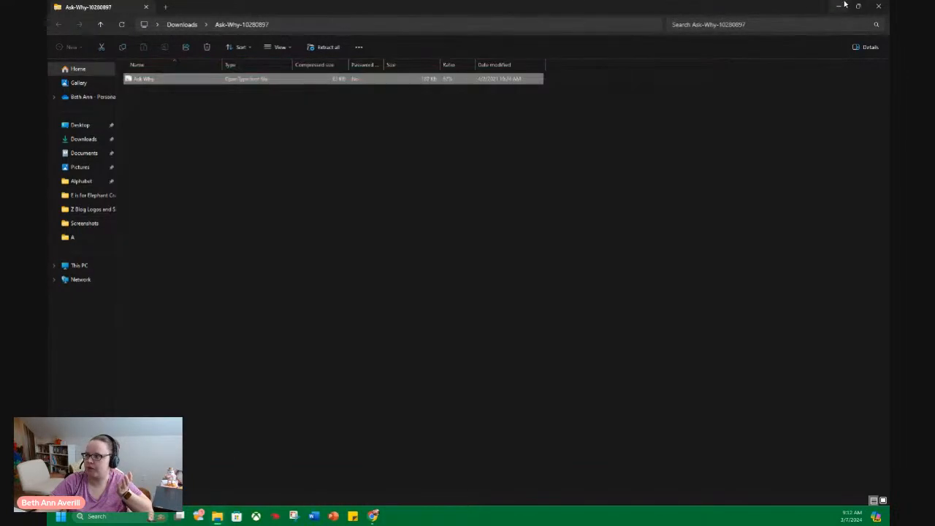
Close the Ask Why archive window and the Ask Why font's product page
{"action": "left_click", "coordinate": [878, 7]}
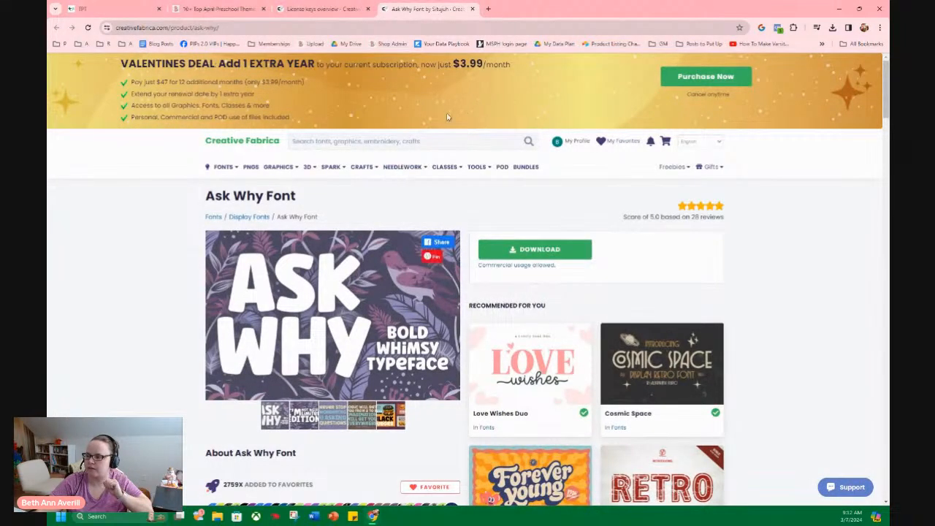
{"action": "mouse_move", "coordinate": [574, 383]}
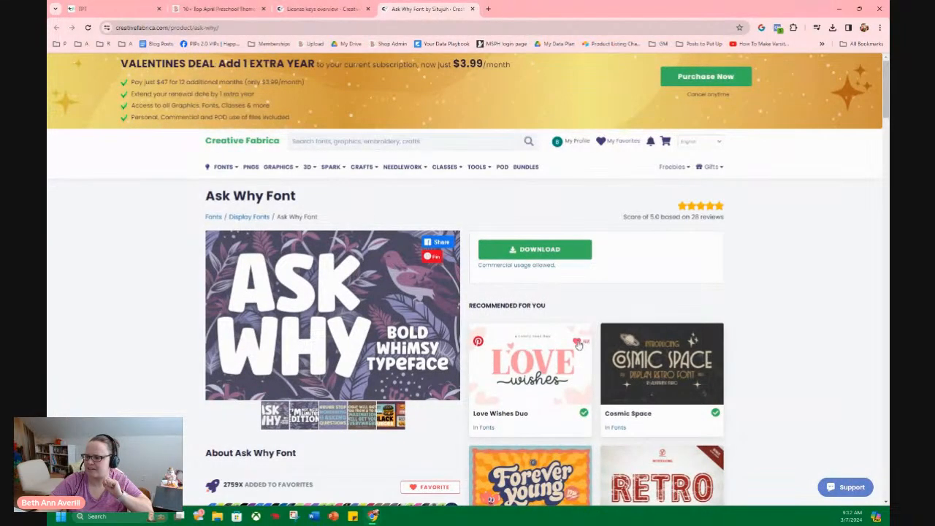
{"action": "scroll", "coordinate": [578, 344], "scroll_direction": "down", "scroll_amount": 3}
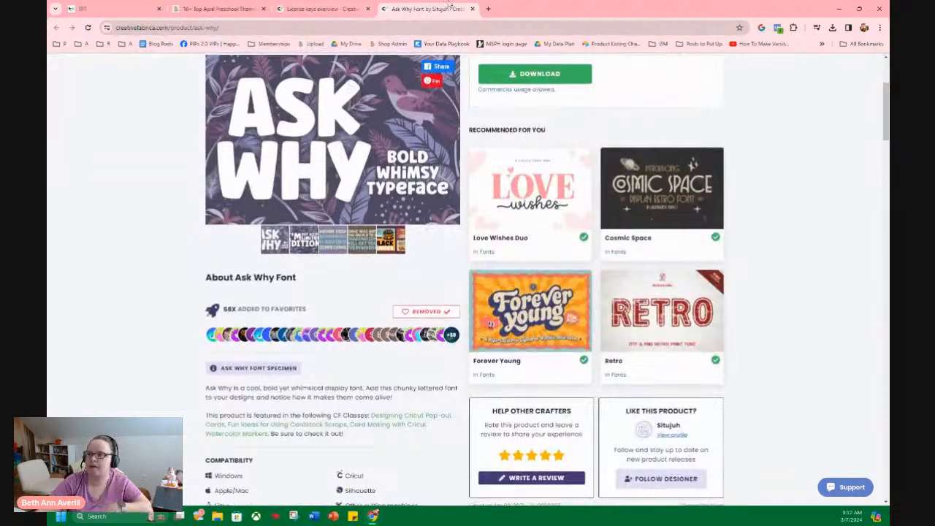
{"action": "left_click", "coordinate": [472, 8]}
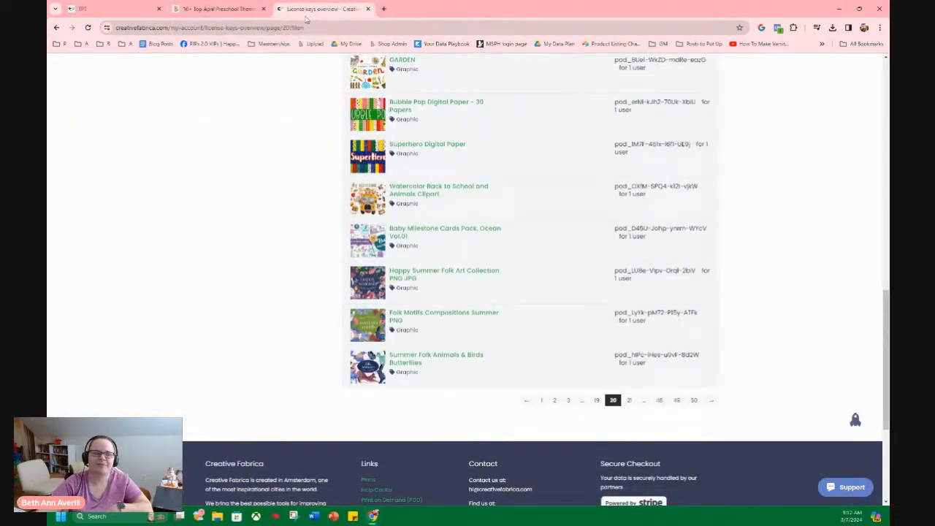
Move the license keys overview and April preschool themes pages out of the browser window, and close the remaining TPT purchases window
{"action": "left_click_drag", "start_coordinate": [317, 10], "coordinate": [48, 29]}
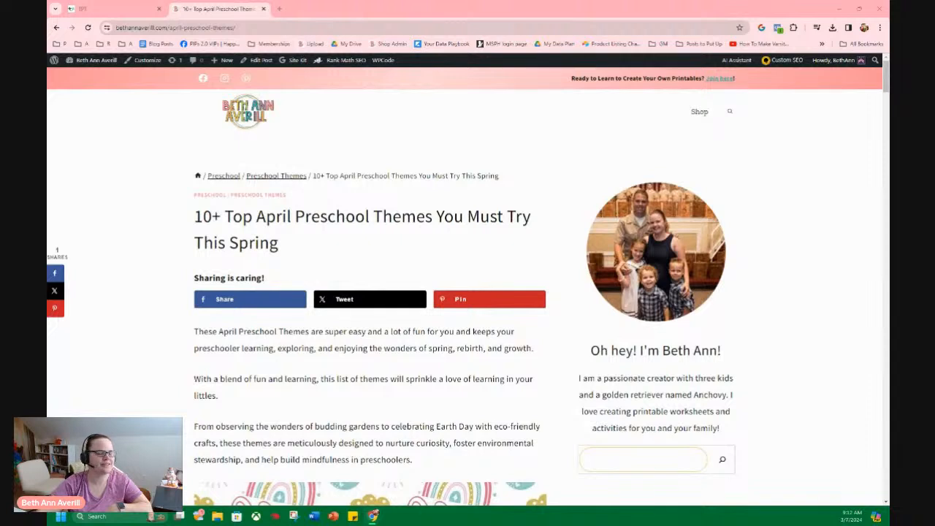
{"action": "left_click_drag", "start_coordinate": [223, 10], "coordinate": [48, 192]}
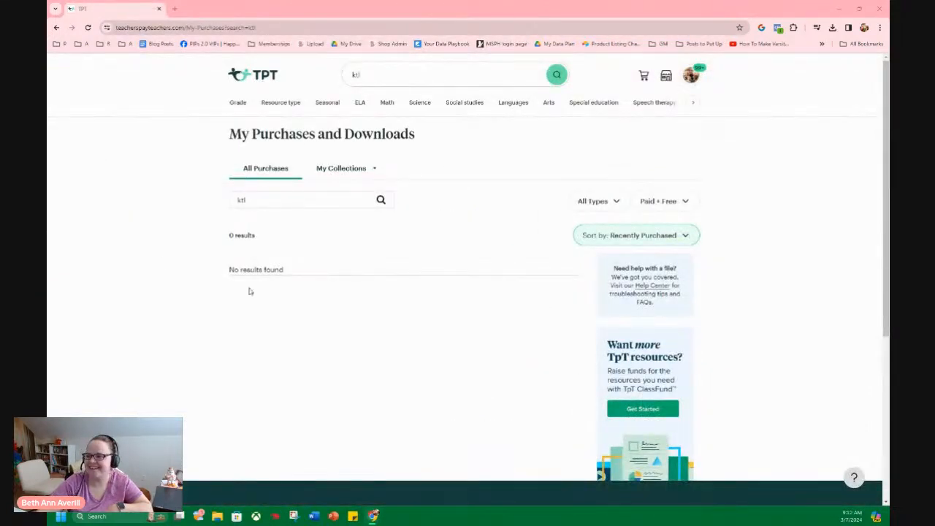
{"action": "left_click", "coordinate": [241, 194]}
{"action": "left_click_drag", "start_coordinate": [255, 199], "coordinate": [211, 204]}
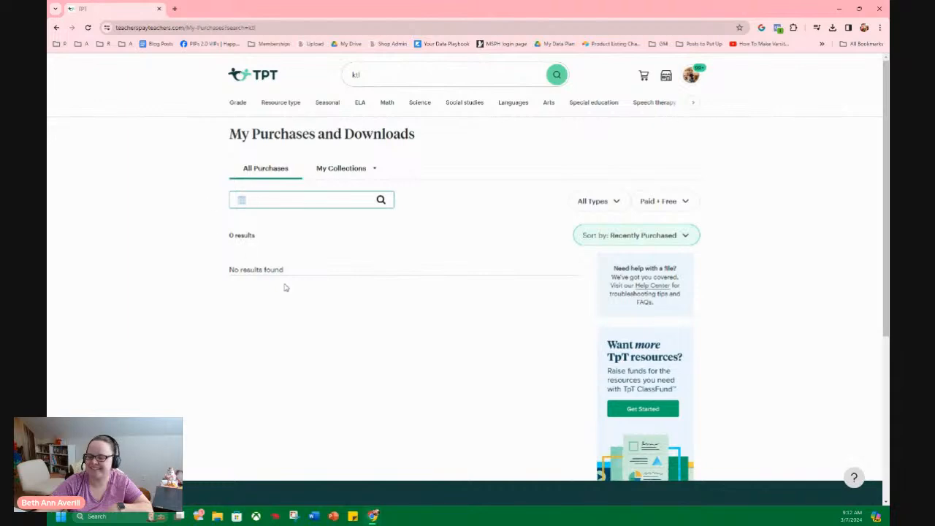
{"action": "left_click", "coordinate": [879, 9]}
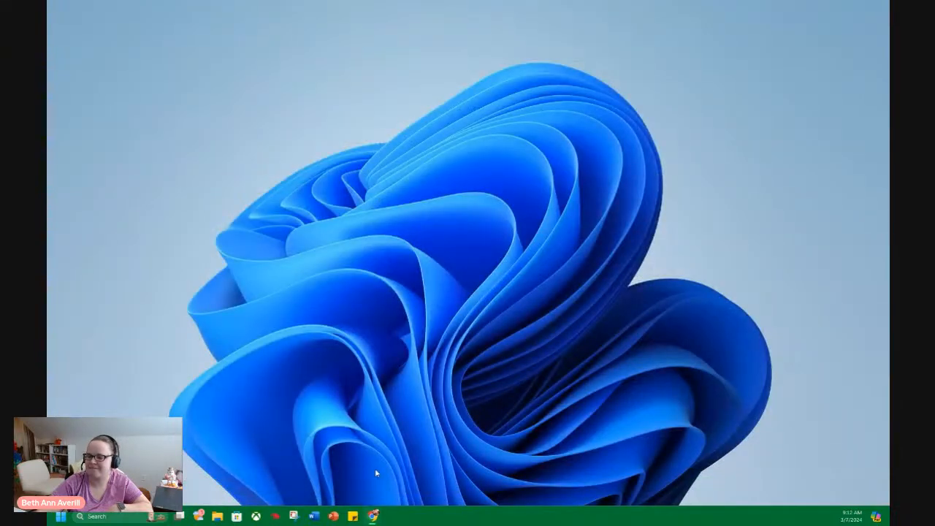
Switch to PowerPoint, create a blank presentation and delete the title and subtitle placeholders from its first slide
{"action": "mouse_move", "coordinate": [374, 516]}
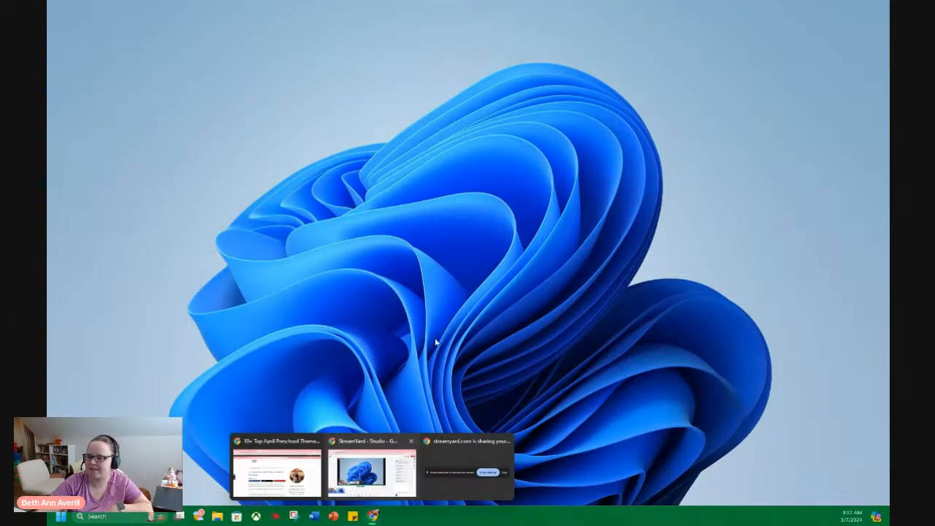
{"action": "left_click", "coordinate": [333, 515]}
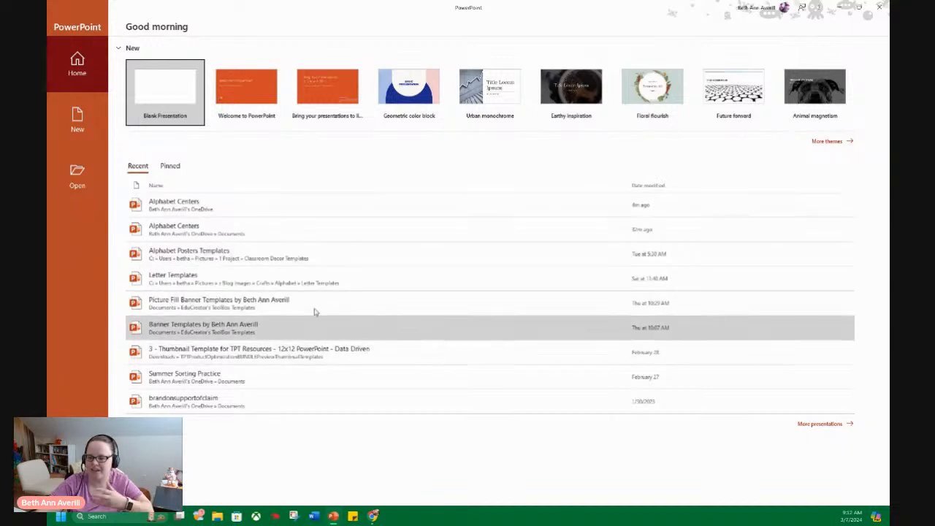
{"action": "left_click", "coordinate": [162, 111]}
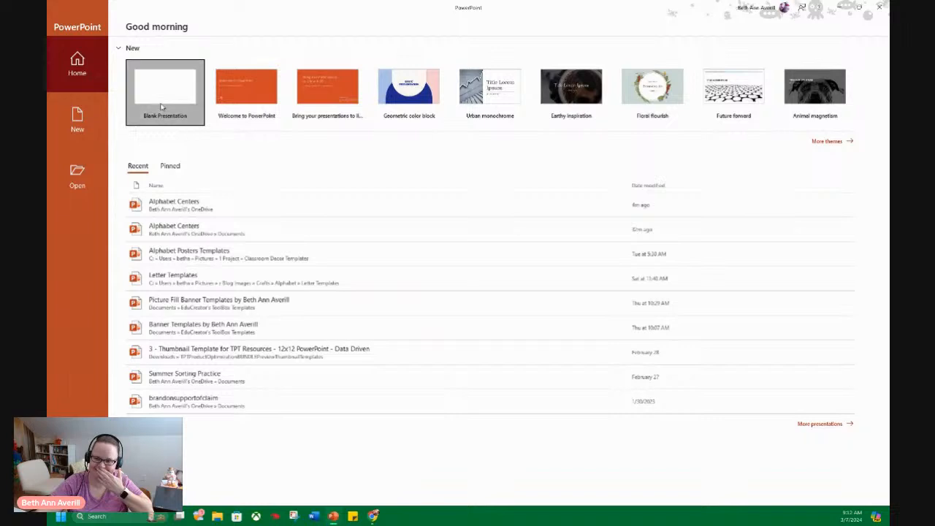
{"action": "left_click_drag", "start_coordinate": [272, 131], "coordinate": [855, 442]}
{"action": "key", "text": "Delete"}
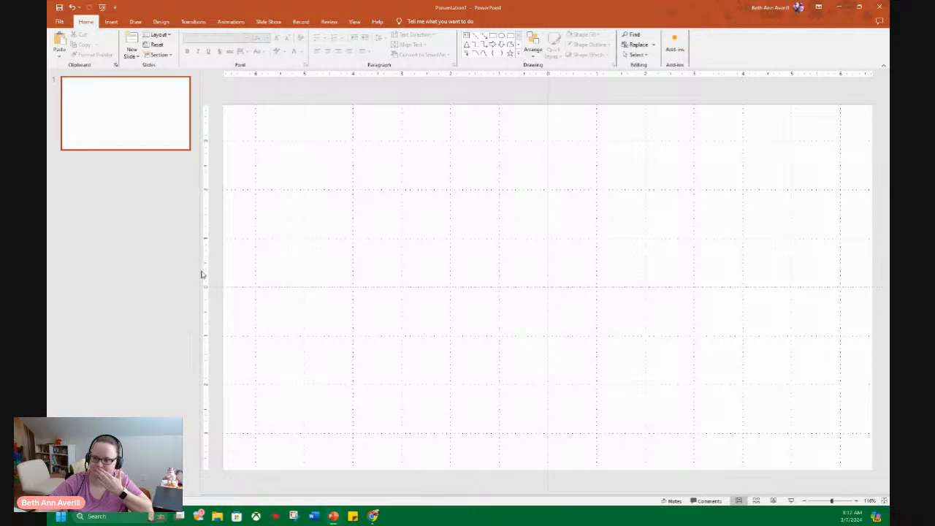
{"action": "left_click_drag", "start_coordinate": [200, 271], "coordinate": [177, 271]}
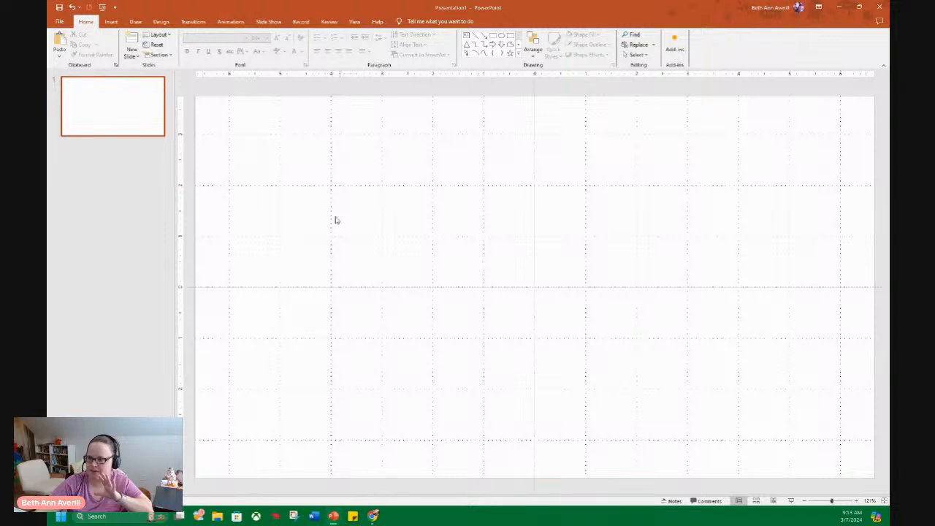
Open the background formatting options for the empty slide
{"action": "right_click", "coordinate": [187, 157]}
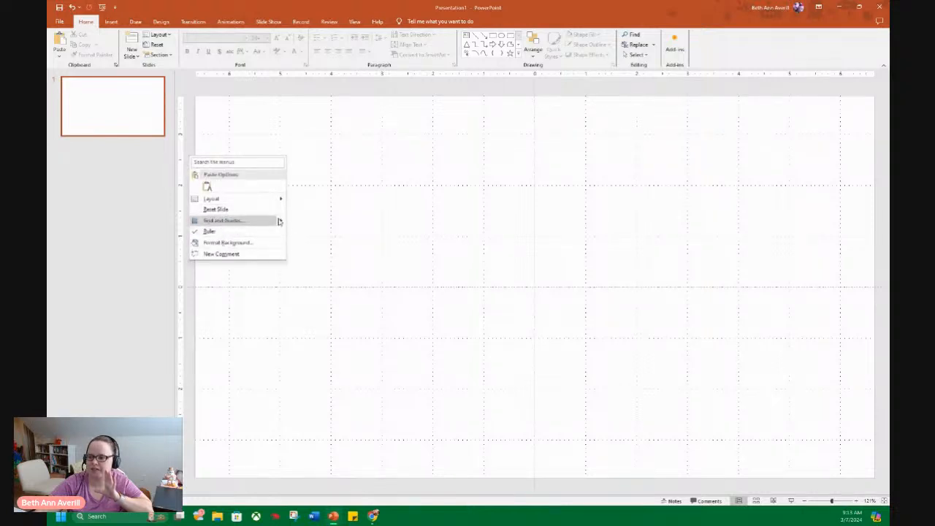
{"action": "mouse_move", "coordinate": [278, 221]}
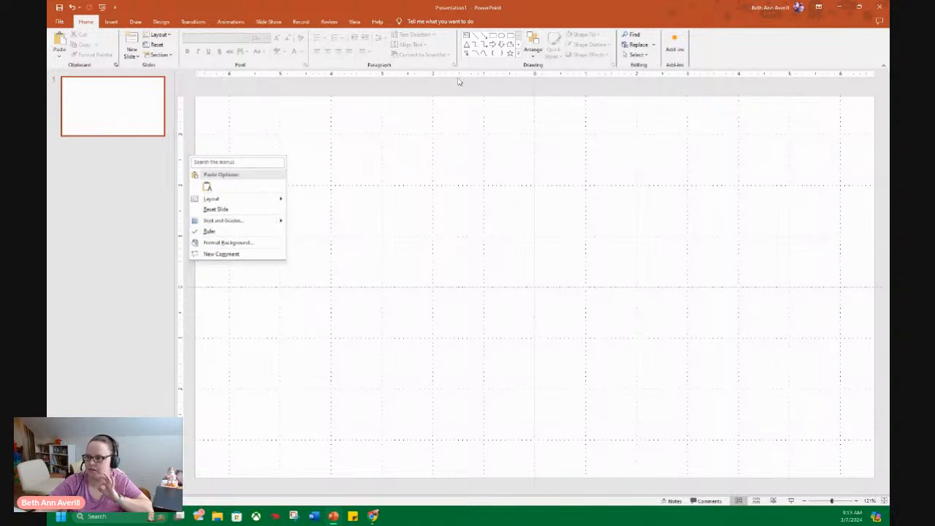
{"action": "left_click", "coordinate": [224, 243]}
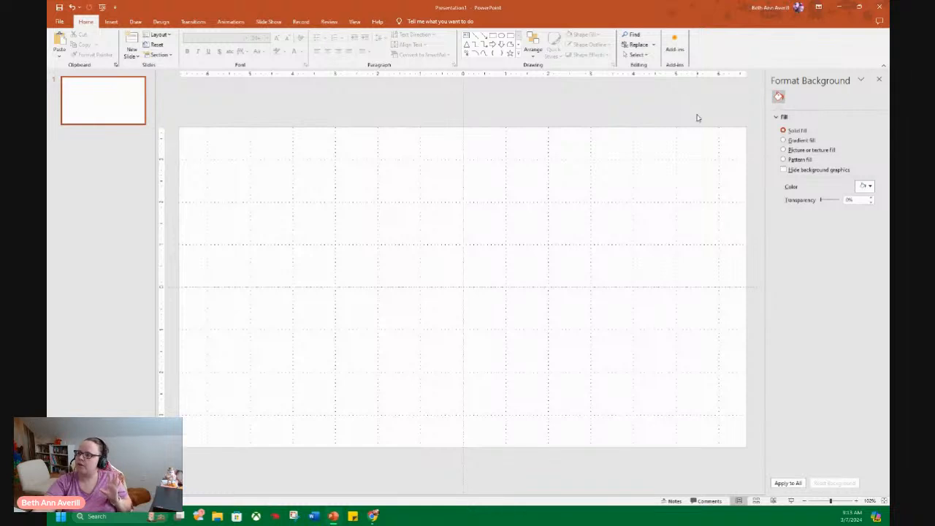
Set a custom slide size of 11 in wide by 8.5 in high
{"action": "left_click", "coordinate": [160, 21]}
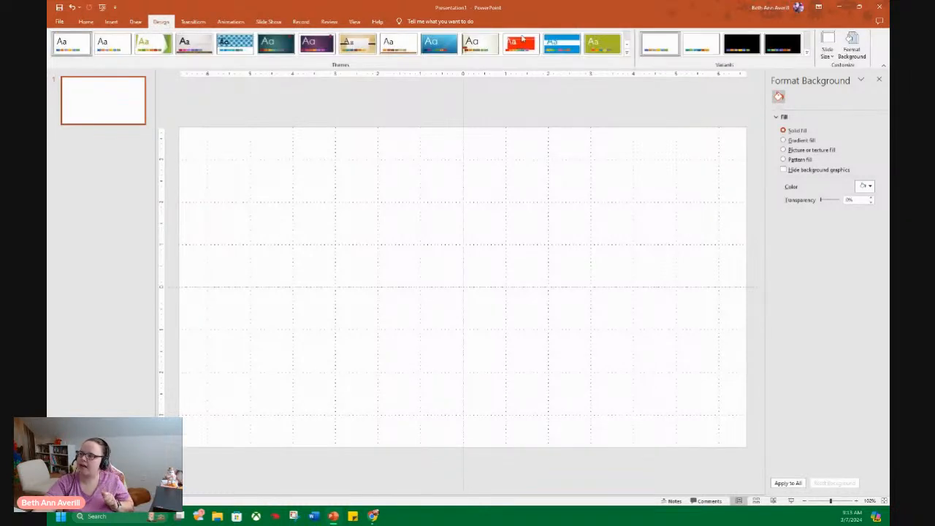
{"action": "left_click", "coordinate": [826, 47]}
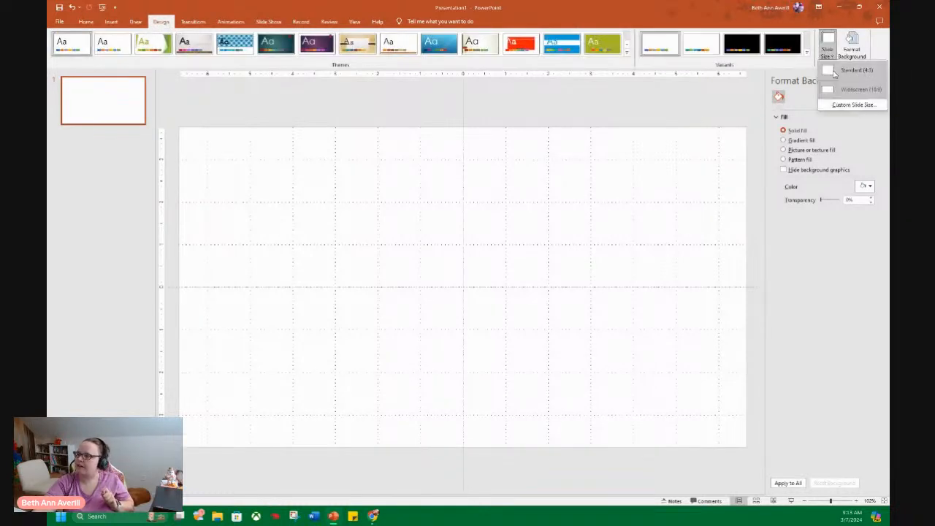
{"action": "left_click", "coordinate": [853, 104]}
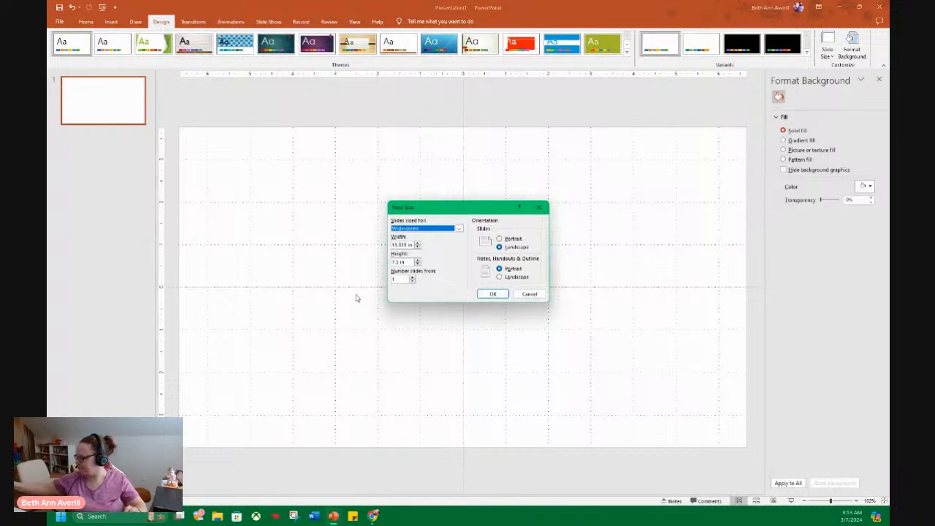
{"action": "double_click", "coordinate": [398, 245]}
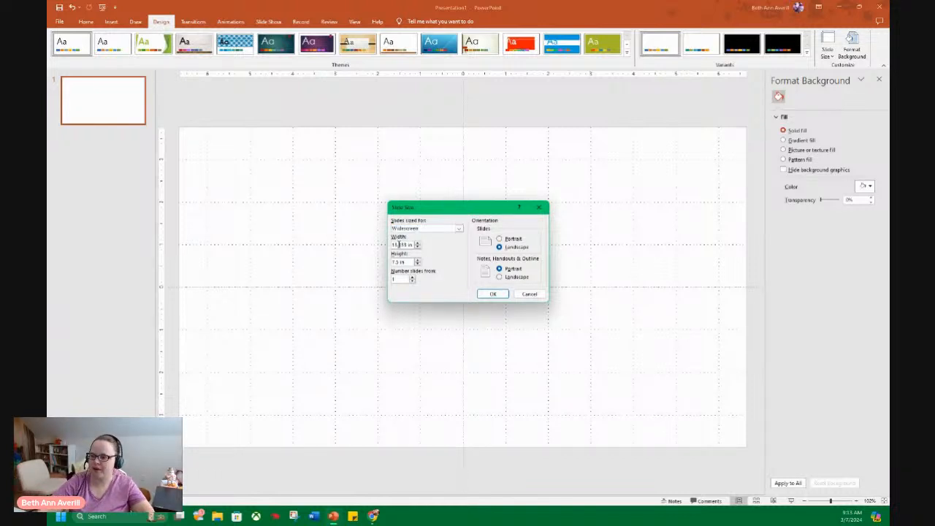
{"action": "type", "text": "11"}
{"action": "key", "text": "Tab"}
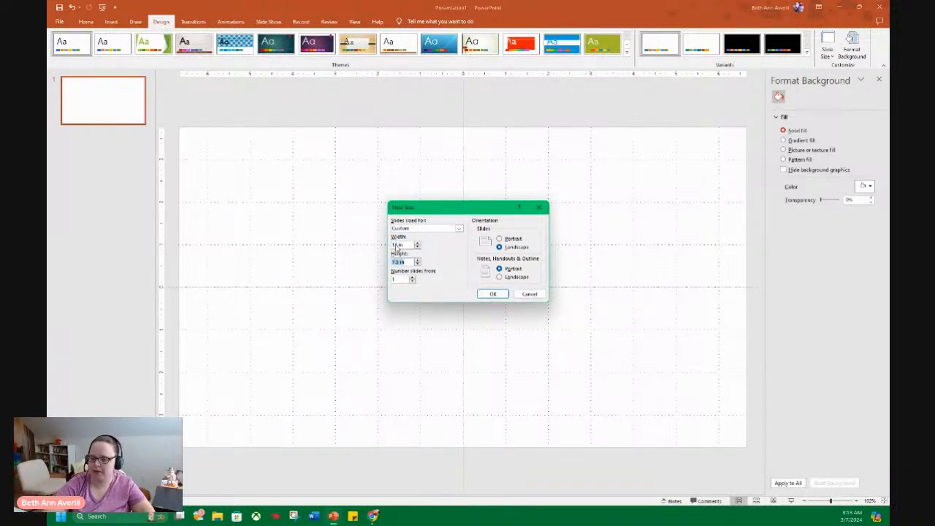
{"action": "type", "text": "8.5"}
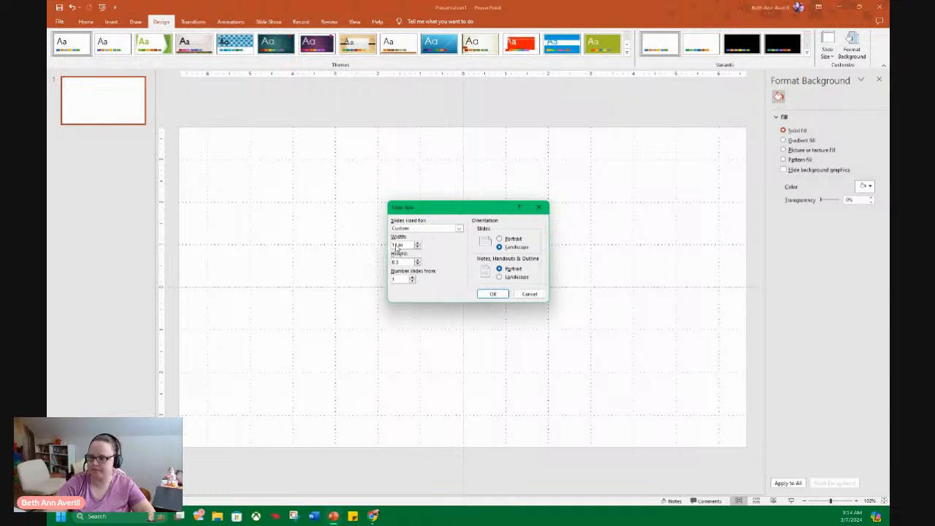
{"action": "key", "text": "Return"}
{"action": "left_click", "coordinate": [484, 312]}
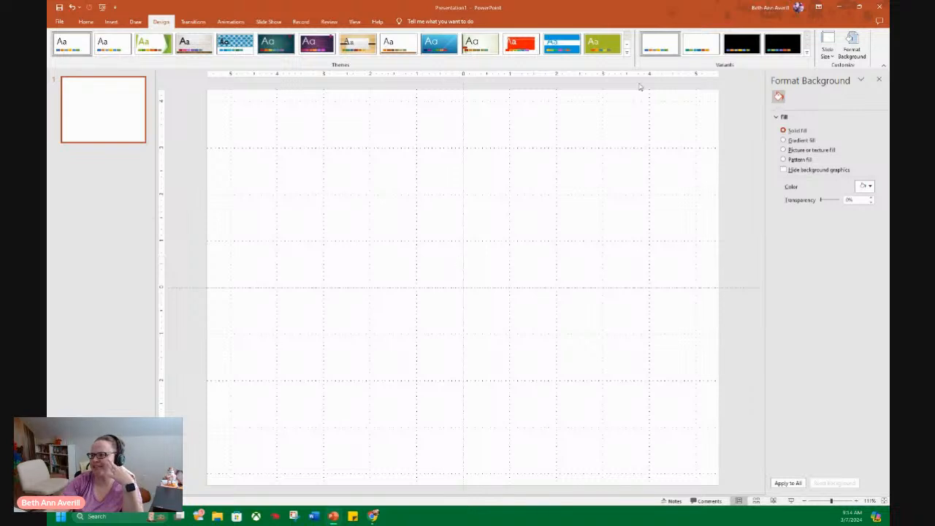
Review the custom slide size settings, including slide orientation, and cancel the dialog
{"action": "left_click", "coordinate": [833, 53]}
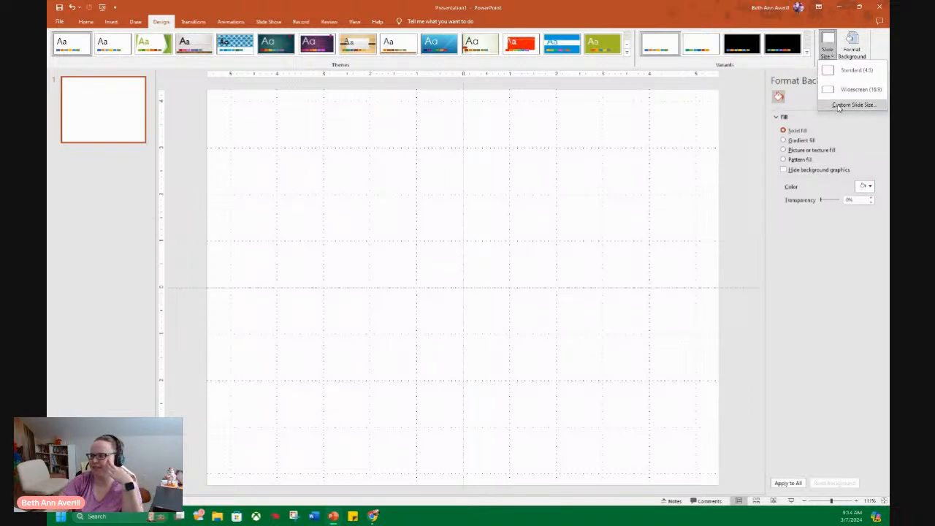
{"action": "left_click", "coordinate": [848, 110]}
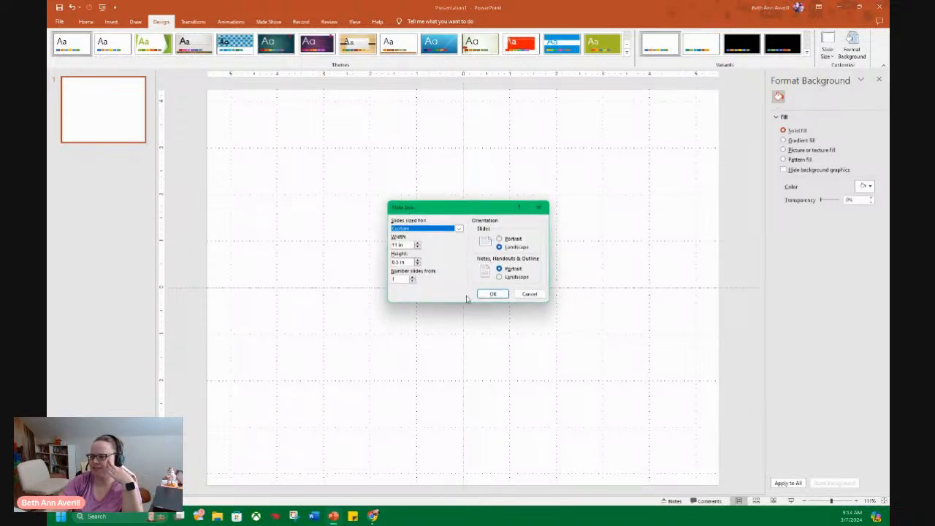
{"action": "left_click", "coordinate": [531, 294]}
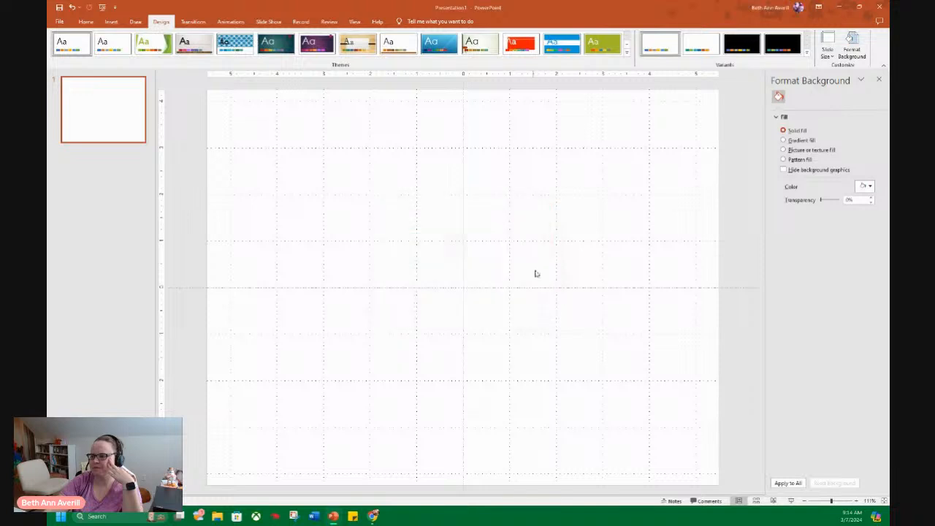
Apply the Marquee colour scheme to the presentation's theme
{"action": "left_click", "coordinate": [806, 54]}
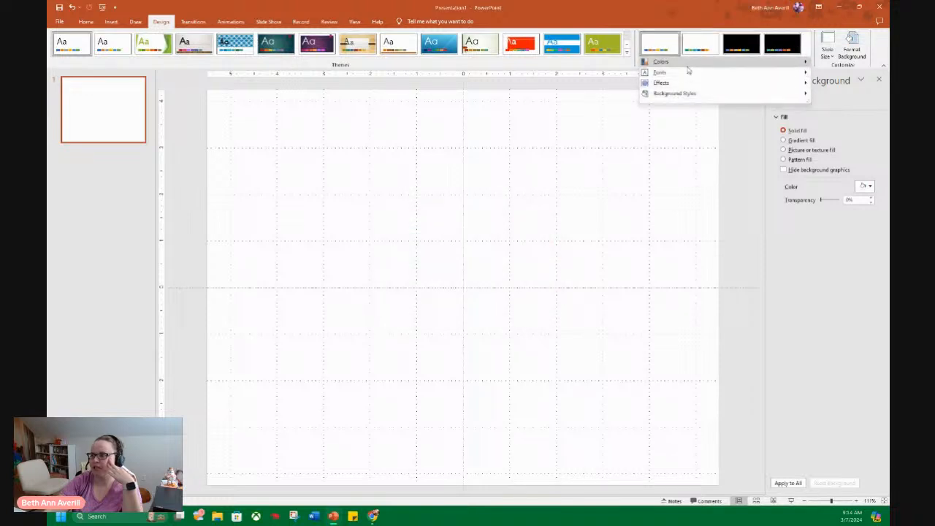
{"action": "mouse_move", "coordinate": [686, 64]}
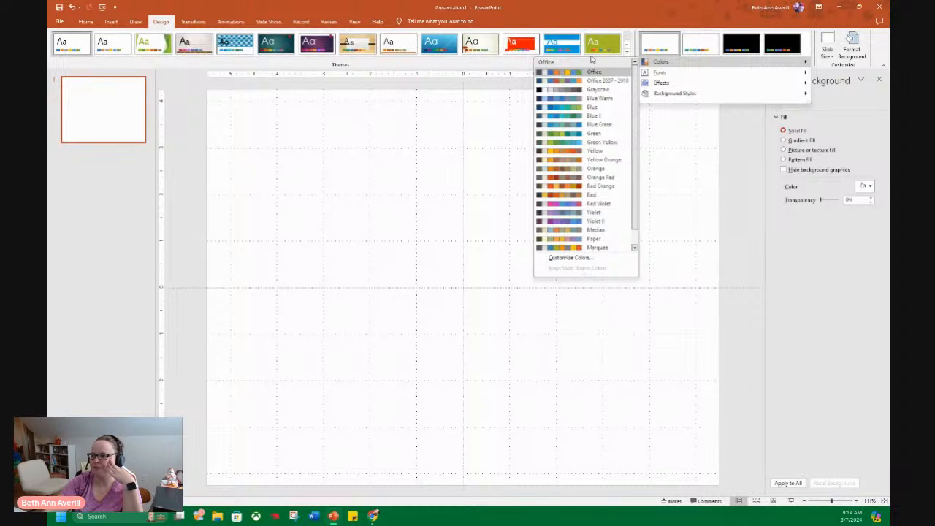
{"action": "left_click", "coordinate": [606, 248]}
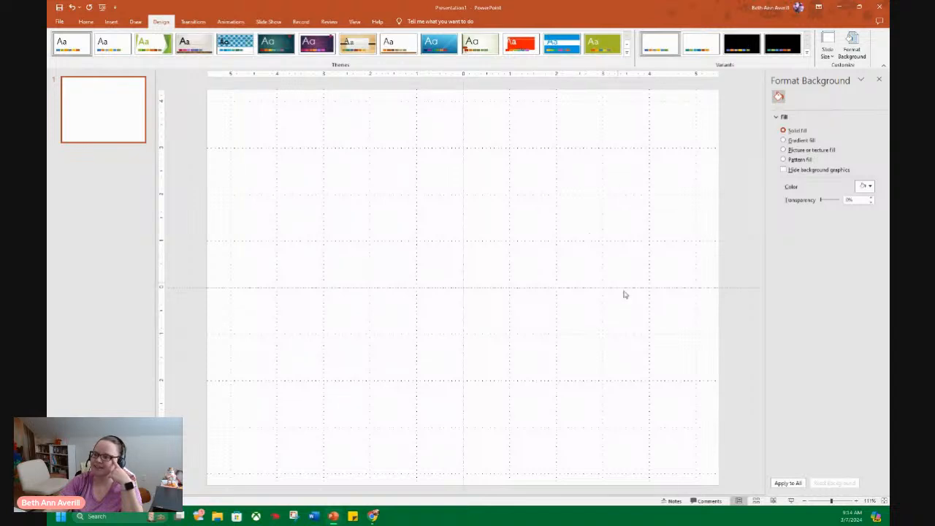
{"action": "left_click", "coordinate": [626, 52]}
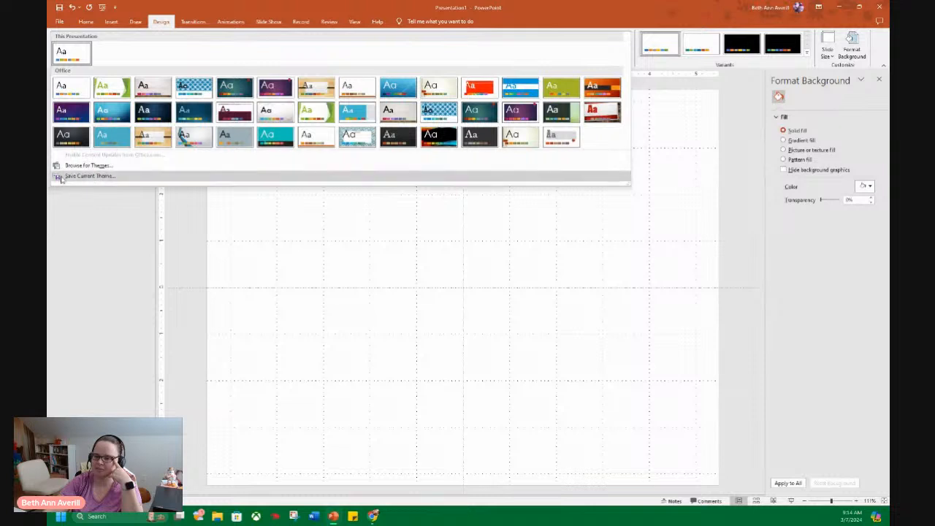
{"action": "left_click", "coordinate": [200, 256]}
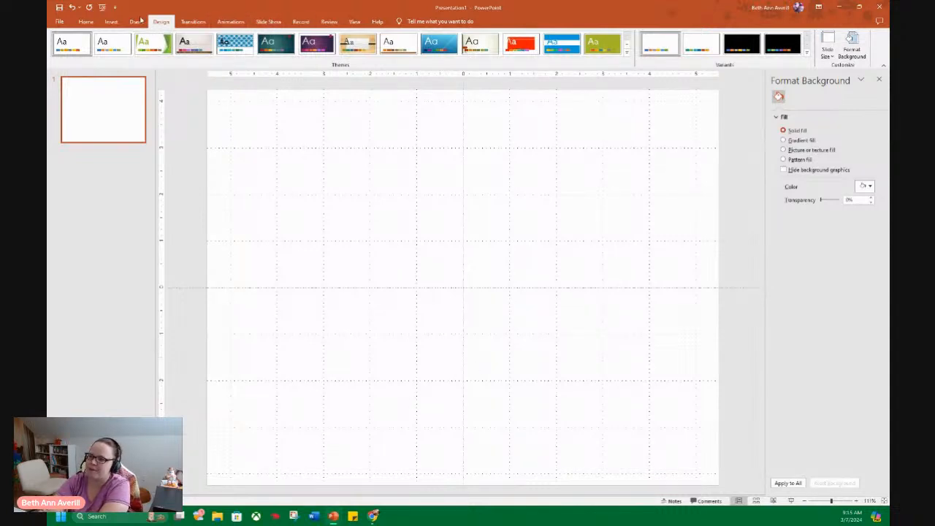
{"action": "left_click", "coordinate": [59, 22]}
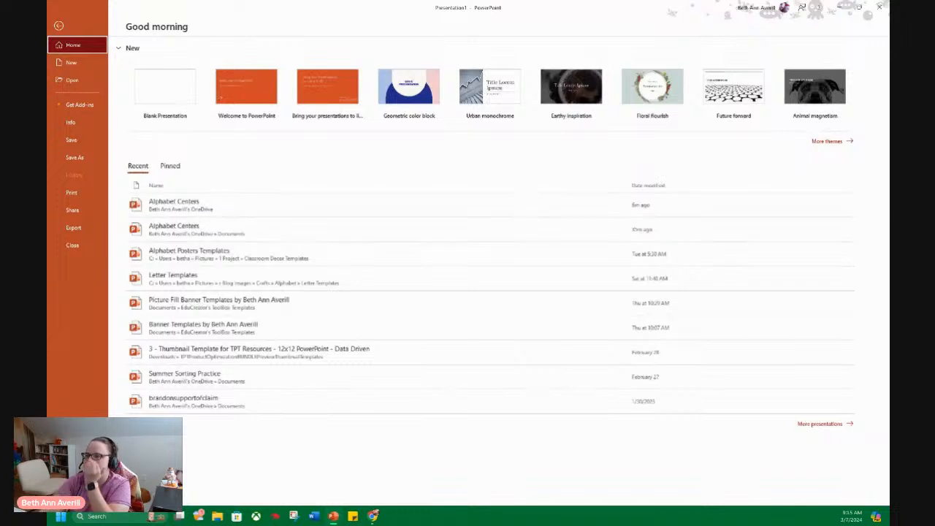
{"action": "left_click", "coordinate": [58, 25]}
{"action": "left_click", "coordinate": [86, 21]}
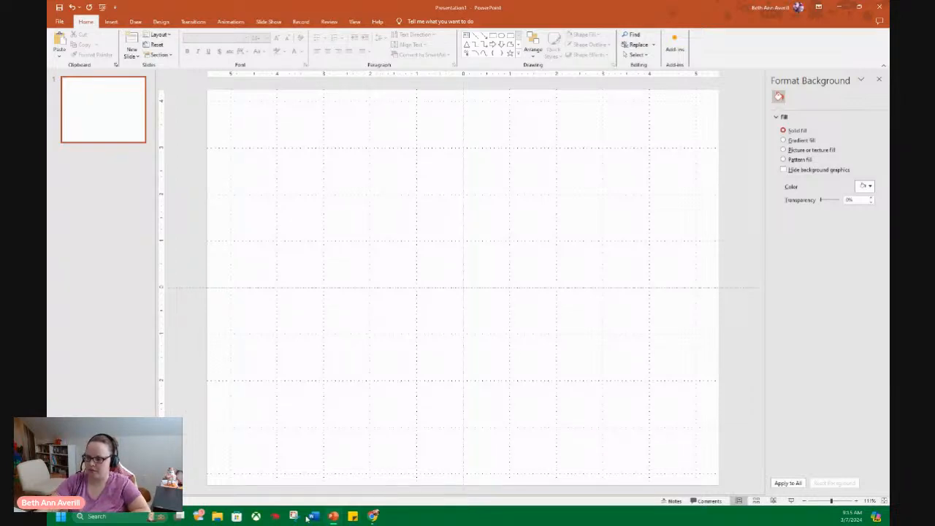
Open the png clip art folder for Really Big Letter B under Pictures > 1 Project and move its window off the slide
{"action": "left_click", "coordinate": [217, 517]}
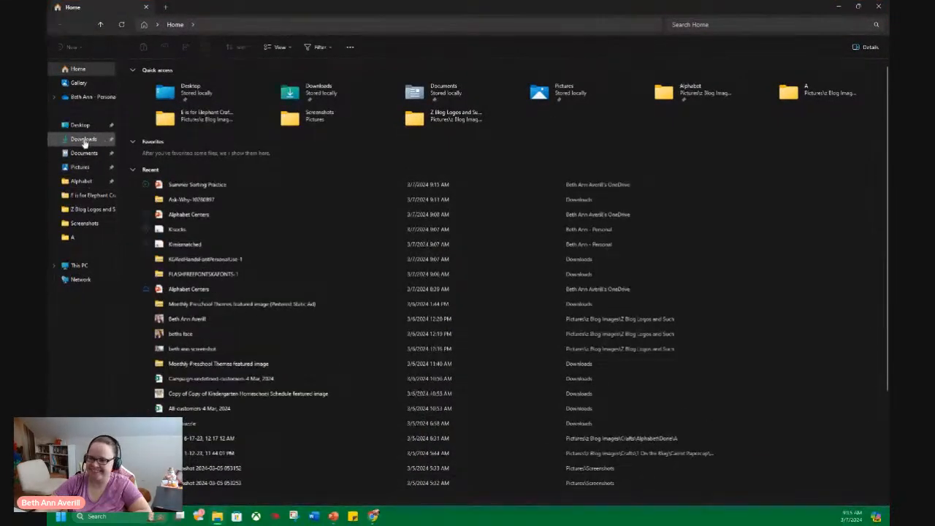
{"action": "left_click", "coordinate": [82, 168]}
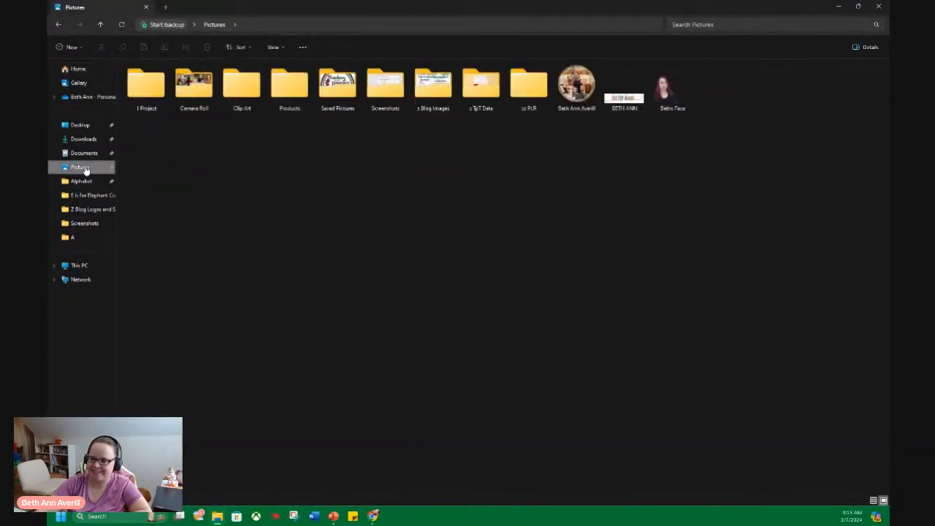
{"action": "double_click", "coordinate": [144, 101]}
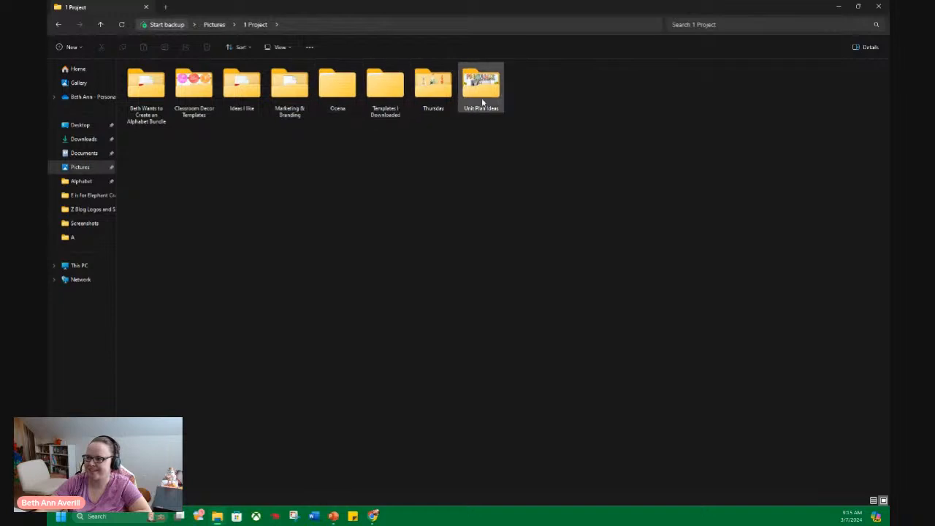
{"action": "double_click", "coordinate": [153, 99]}
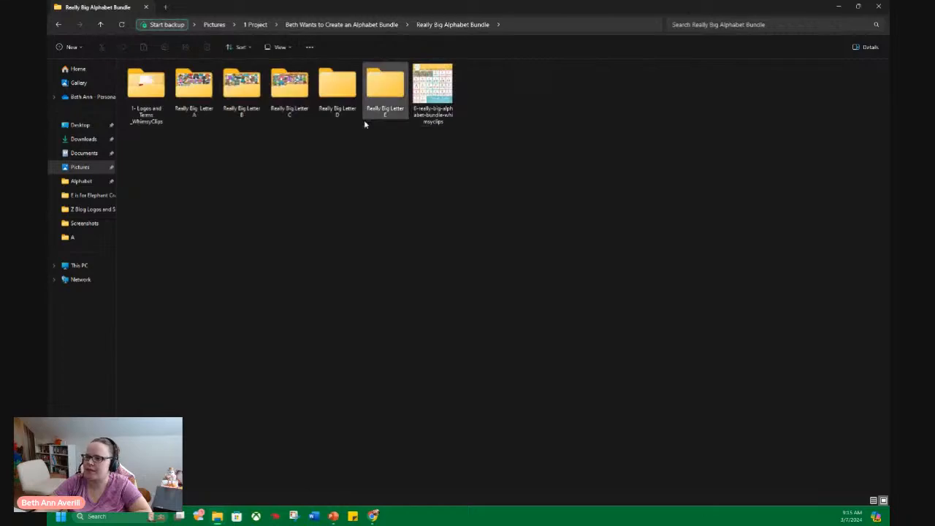
{"action": "double_click", "coordinate": [247, 96]}
{"action": "double_click", "coordinate": [150, 86]}
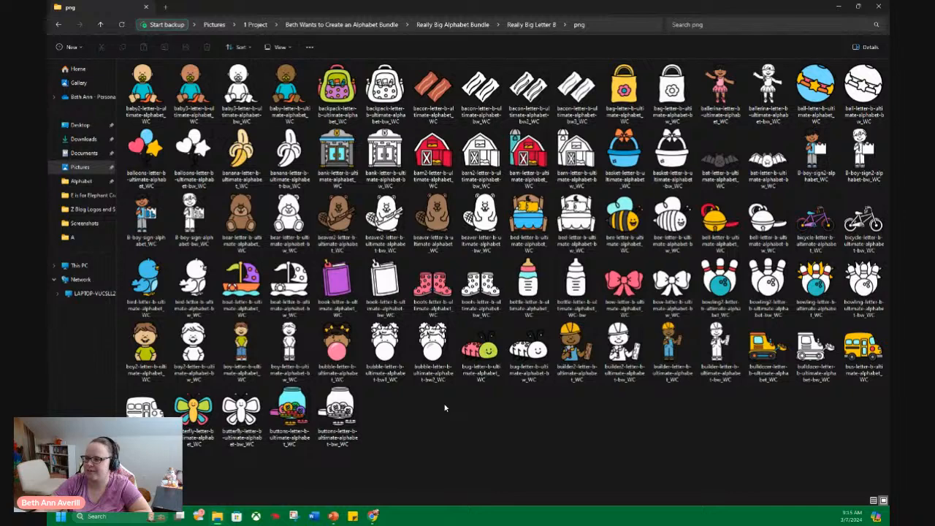
{"action": "left_click_drag", "start_coordinate": [615, 6], "coordinate": [47, 139]}
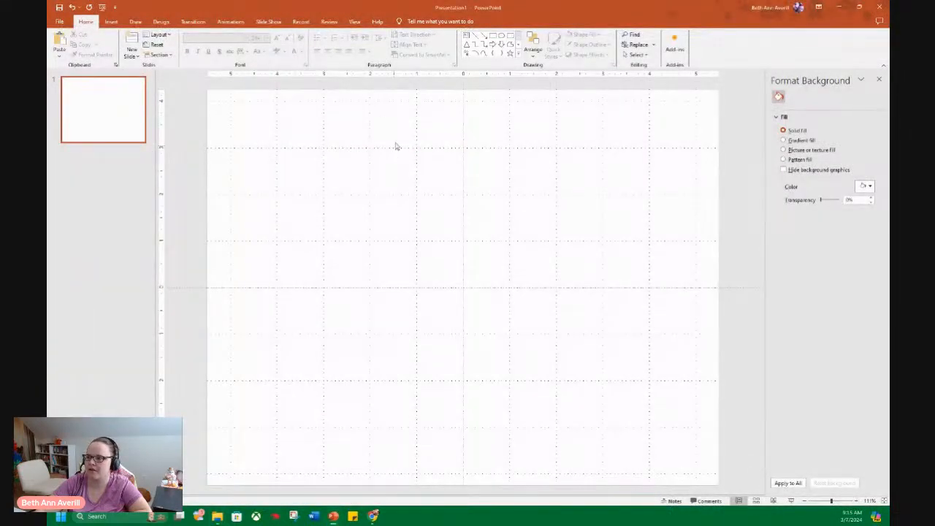
Add a text box reading "Bb" in the slide's lower-left corner and set its font to KG Red Hands
{"action": "left_click_drag", "start_coordinate": [226, 411], "coordinate": [330, 480]}
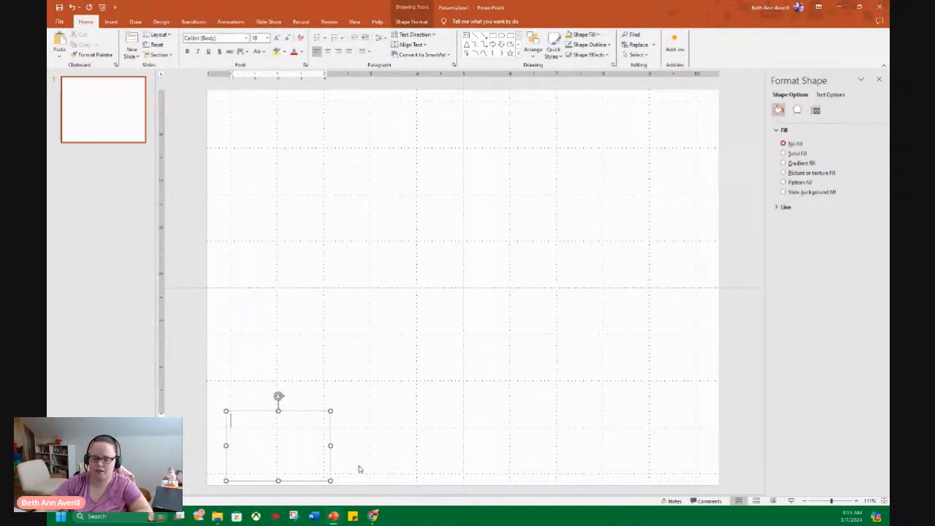
{"action": "type", "text": "Bb"}
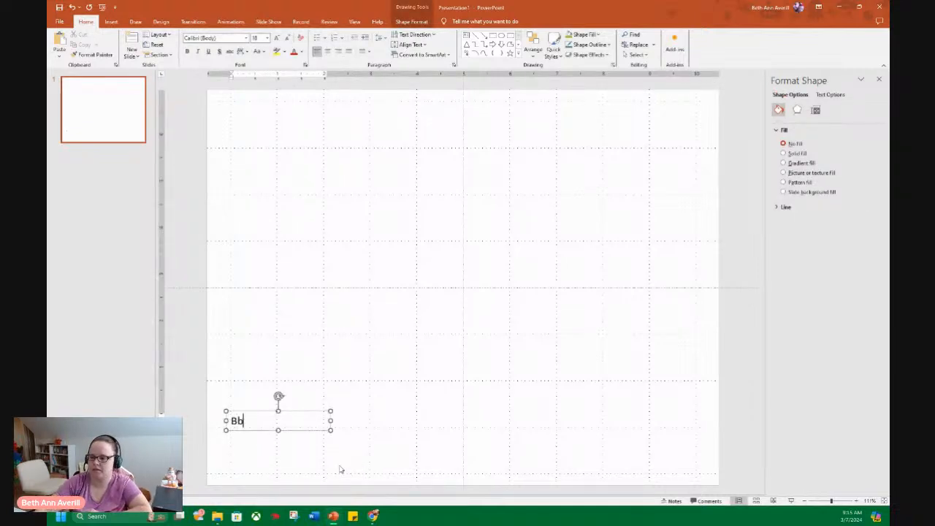
{"action": "left_click", "coordinate": [253, 412]}
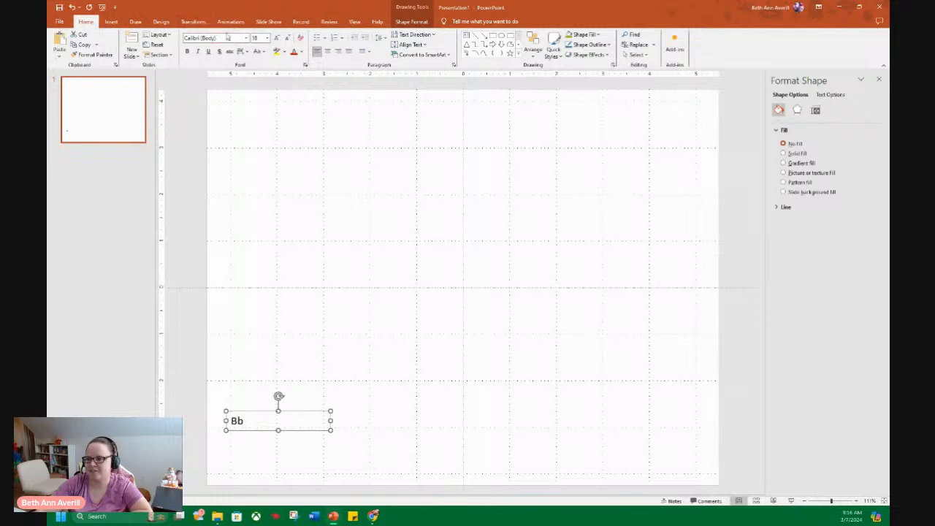
{"action": "left_click", "coordinate": [246, 38]}
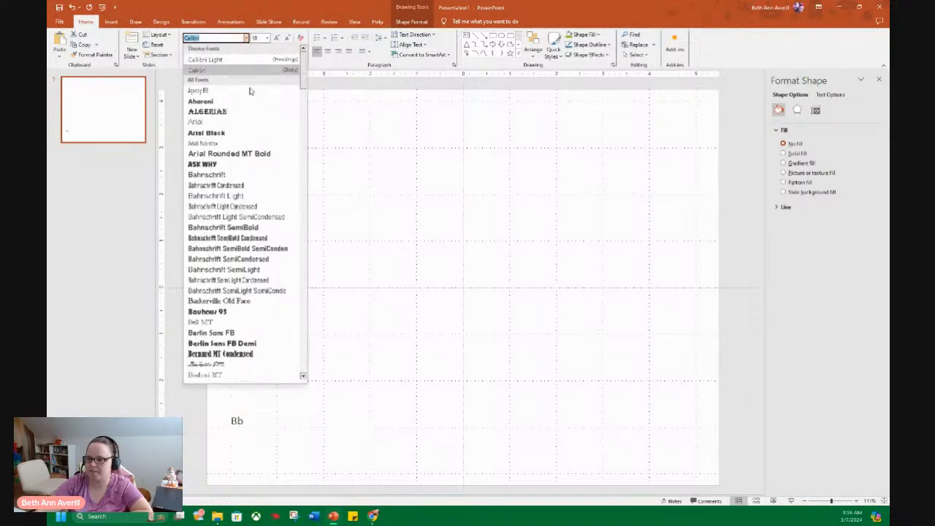
{"action": "scroll", "coordinate": [250, 172], "scroll_direction": "down", "scroll_amount": 8}
{"action": "scroll", "coordinate": [250, 179], "scroll_direction": "down", "scroll_amount": 20}
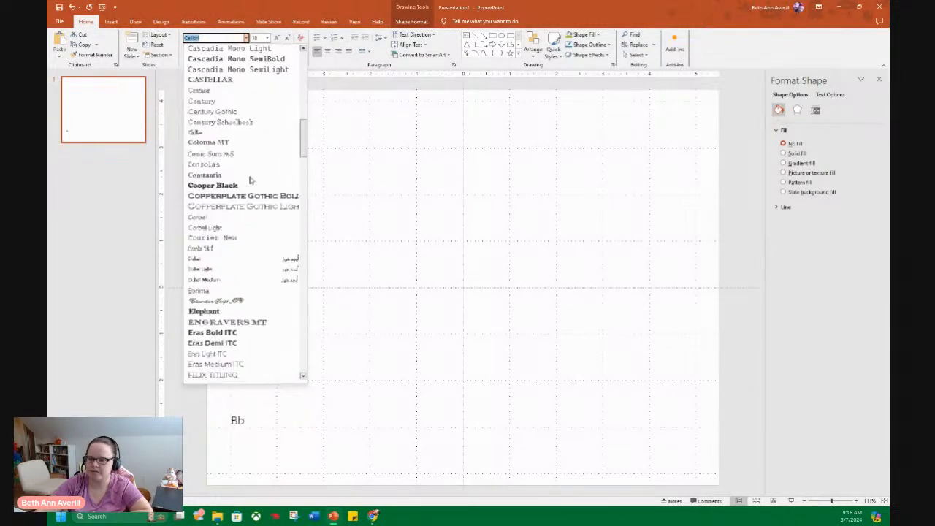
{"action": "scroll", "coordinate": [248, 230], "scroll_direction": "up", "scroll_amount": 4}
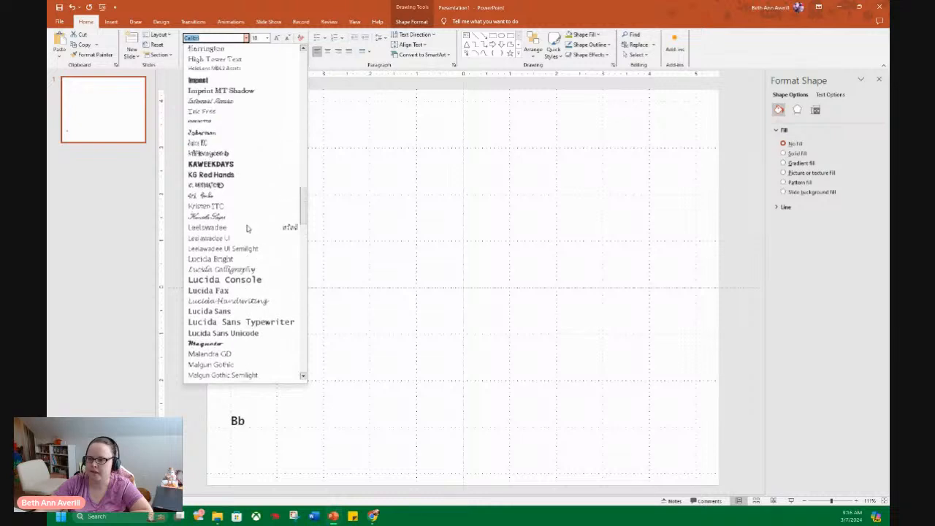
{"action": "scroll", "coordinate": [247, 229], "scroll_direction": "up", "scroll_amount": 1}
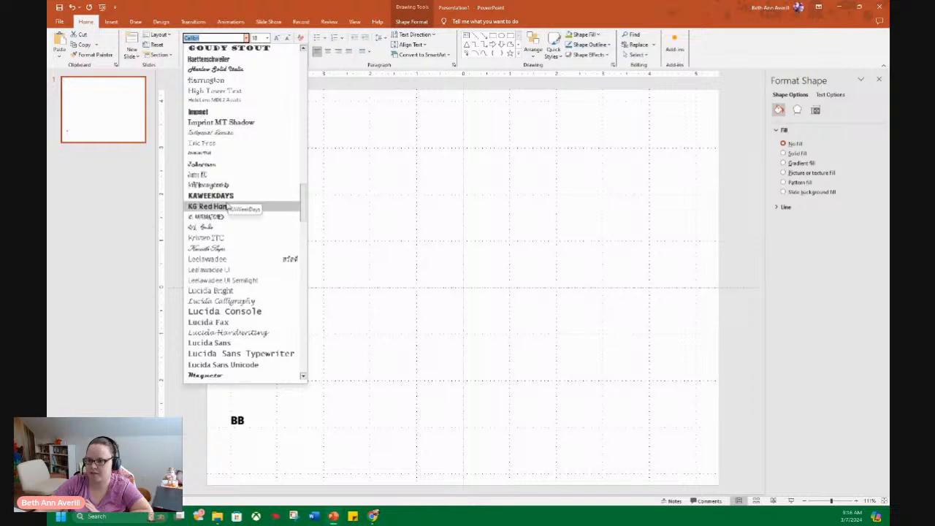
{"action": "left_click", "coordinate": [226, 211]}
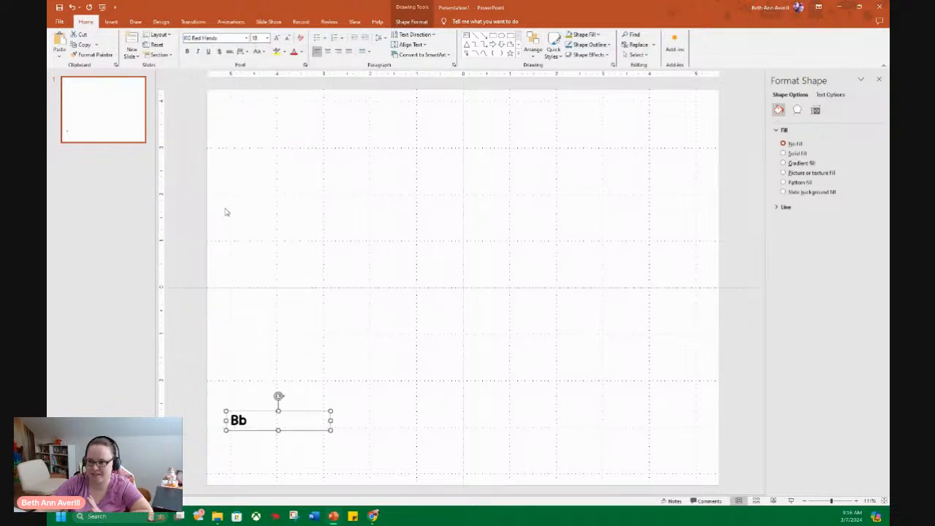
Enlarge the "Bb" text several font sizes and shift its text box slightly upward in the slide's lower-left corner
{"action": "left_click", "coordinate": [277, 38]}
{"action": "left_click", "coordinate": [277, 38]}
{"action": "left_click", "coordinate": [277, 38]}
{"action": "left_click", "coordinate": [277, 38]}
{"action": "left_click", "coordinate": [278, 39]}
{"action": "left_click", "coordinate": [278, 40]}
{"action": "left_click_drag", "start_coordinate": [330, 426], "coordinate": [327, 413]}
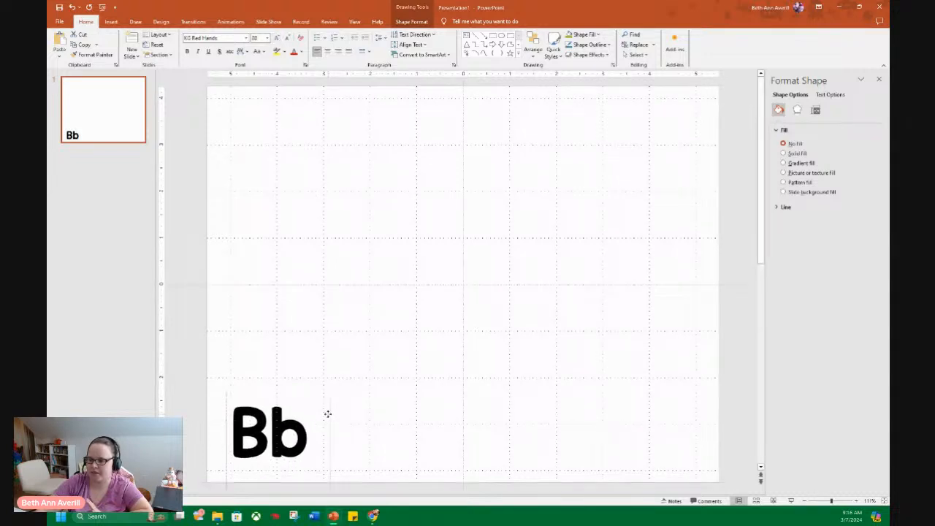
Draw a rectangle about 10.7 in wide by 8.3 in high over the slide and centre it horizontally and vertically
{"action": "left_click", "coordinate": [369, 334]}
{"action": "left_click", "coordinate": [493, 35]}
{"action": "left_click_drag", "start_coordinate": [212, 93], "coordinate": [710, 475]}
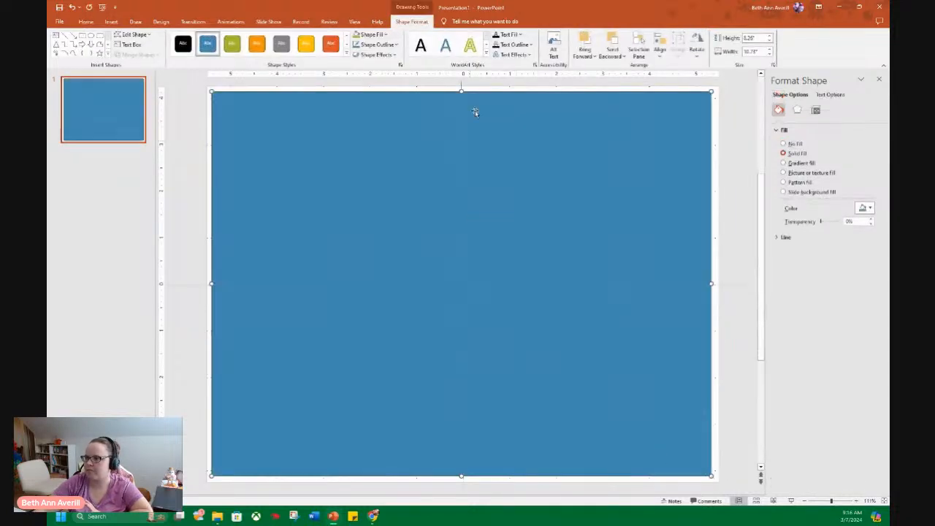
{"action": "left_click", "coordinate": [658, 45]}
{"action": "left_click", "coordinate": [679, 76]}
{"action": "left_click", "coordinate": [659, 45]}
{"action": "left_click", "coordinate": [677, 109]}
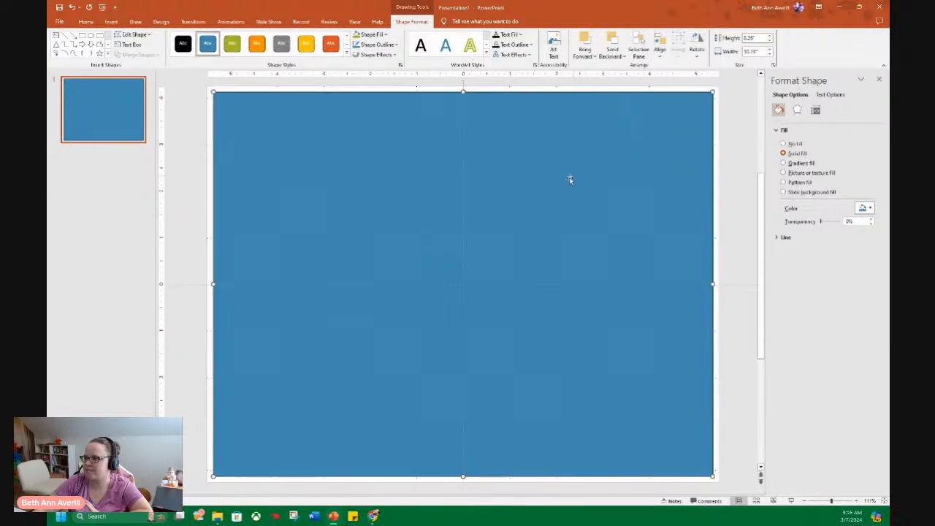
Send the large rectangle to the back, behind the "Bb" text
{"action": "left_click", "coordinate": [661, 50]}
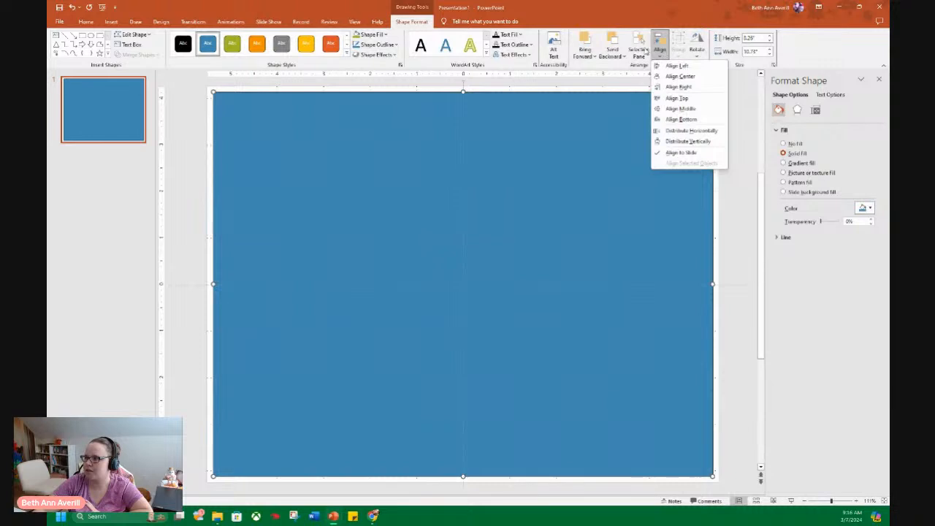
{"action": "left_click", "coordinate": [620, 57]}
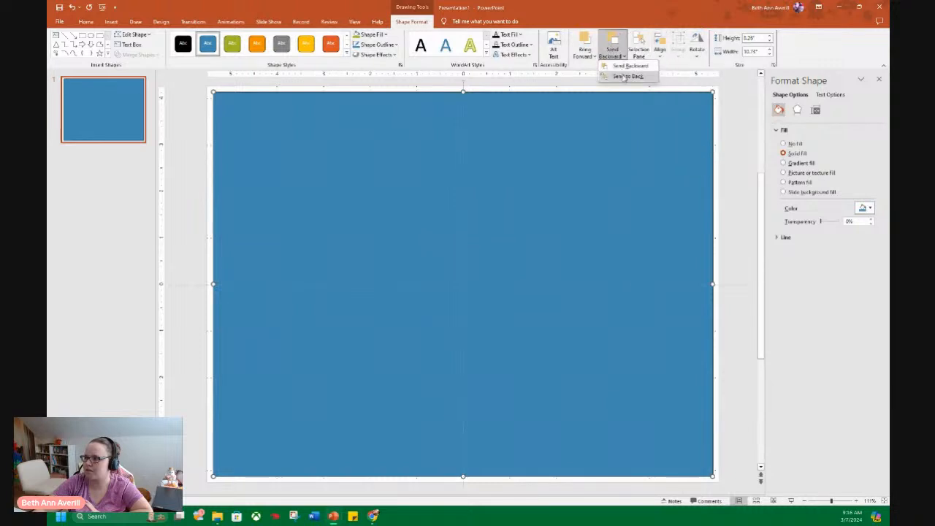
{"action": "left_click", "coordinate": [625, 77]}
Change the large rectangle's solid fill colour to white
{"action": "right_click", "coordinate": [484, 178]}
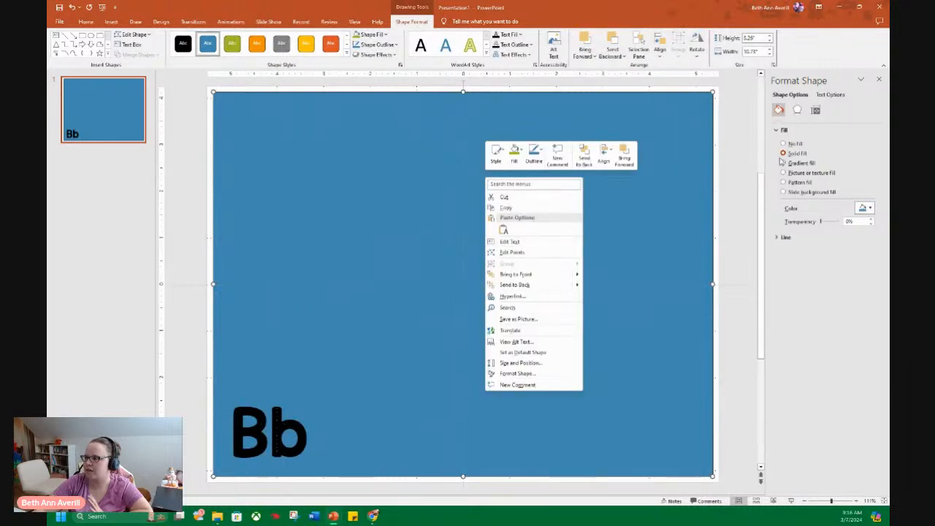
{"action": "left_click", "coordinate": [515, 373]}
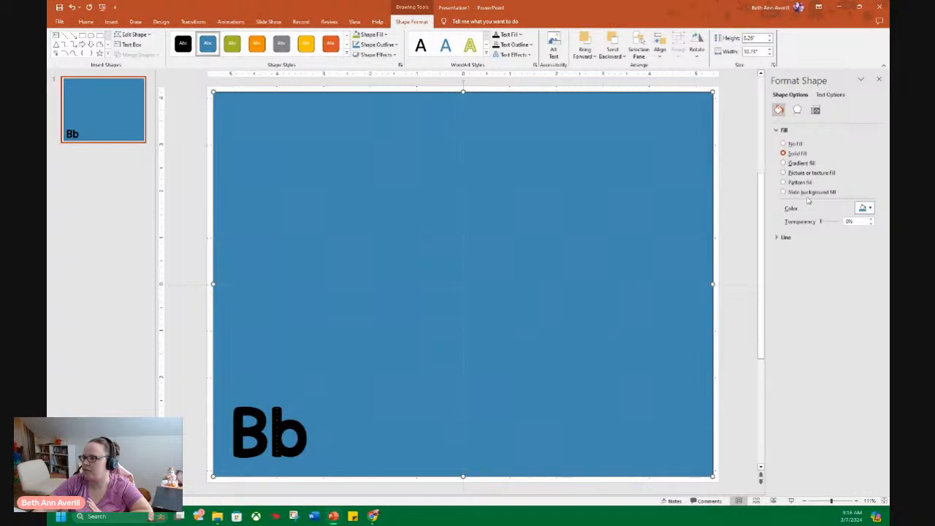
{"action": "left_click", "coordinate": [863, 209]}
{"action": "left_click", "coordinate": [817, 231]}
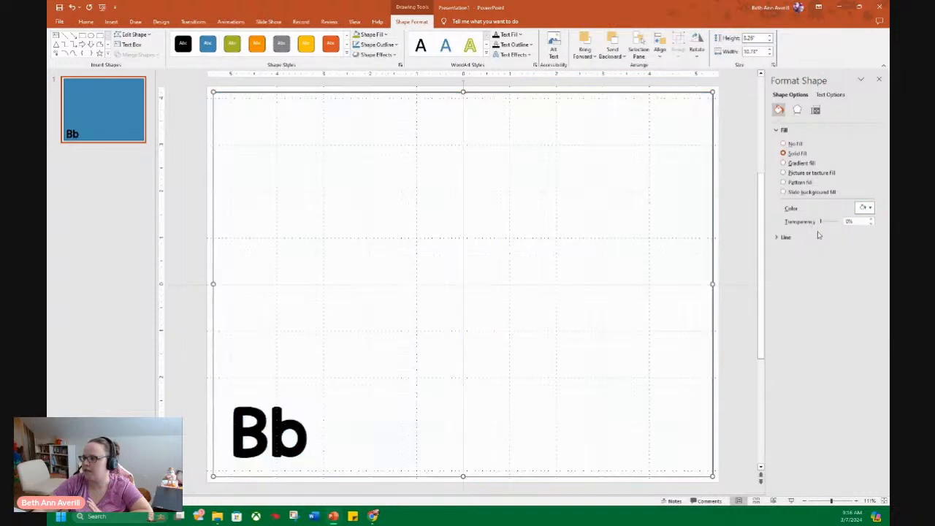
Give the large rectangle a solid black outline 3 pt wide
{"action": "left_click", "coordinate": [796, 237]}
{"action": "left_click", "coordinate": [866, 289]}
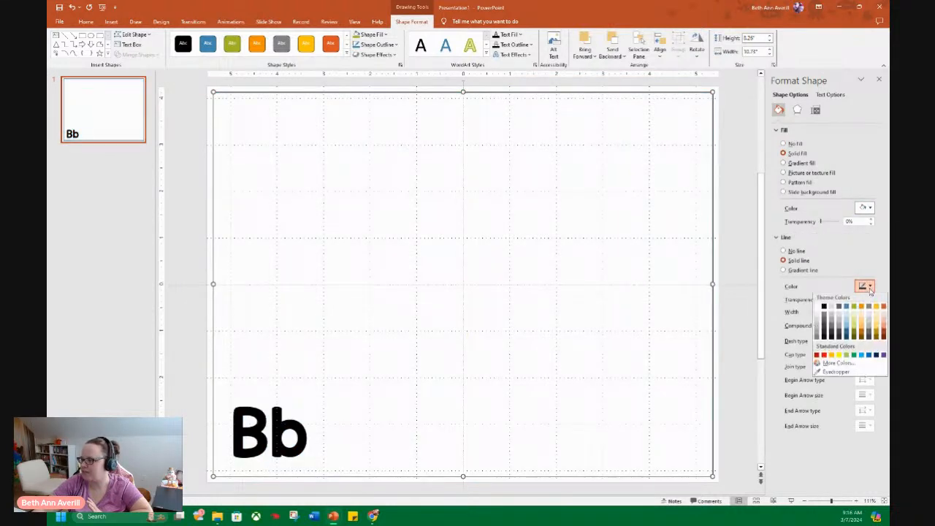
{"action": "left_click", "coordinate": [824, 307]}
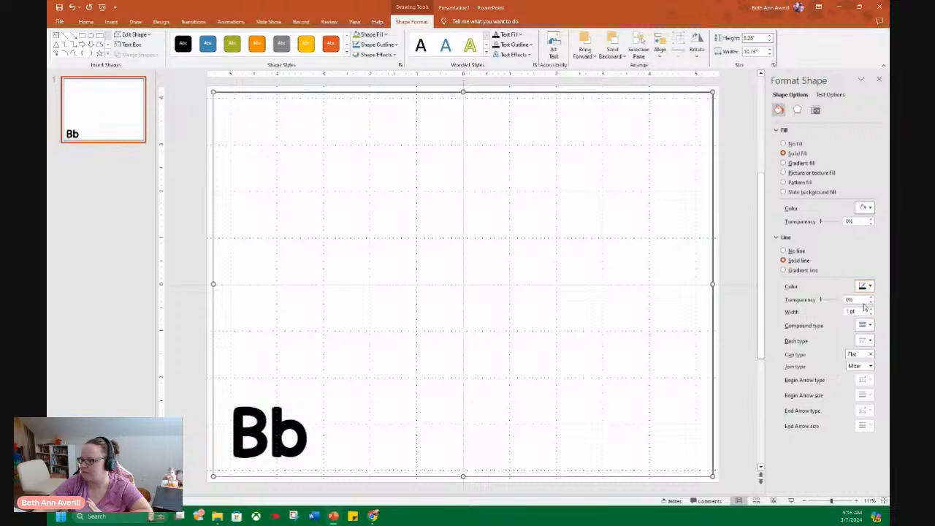
{"action": "left_click_drag", "start_coordinate": [849, 312], "coordinate": [839, 315]}
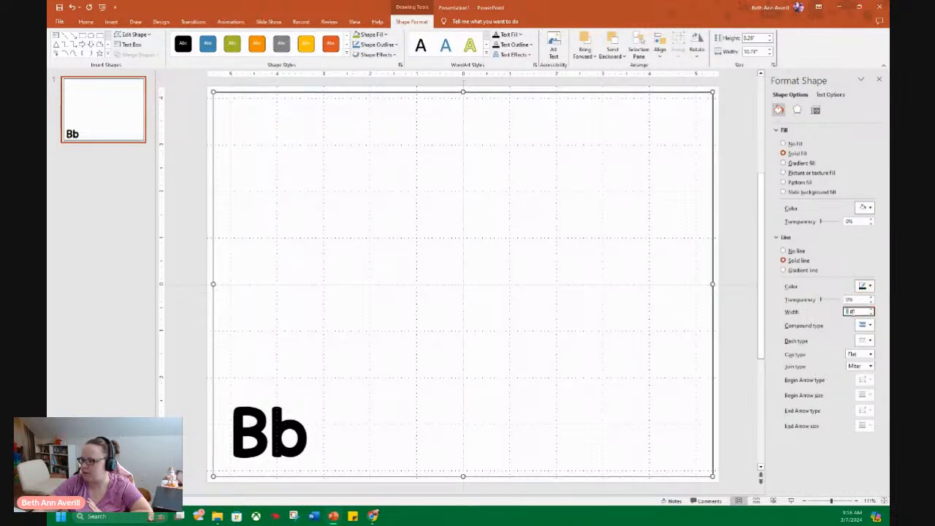
{"action": "type", "text": "3"}
{"action": "key", "text": "Return"}
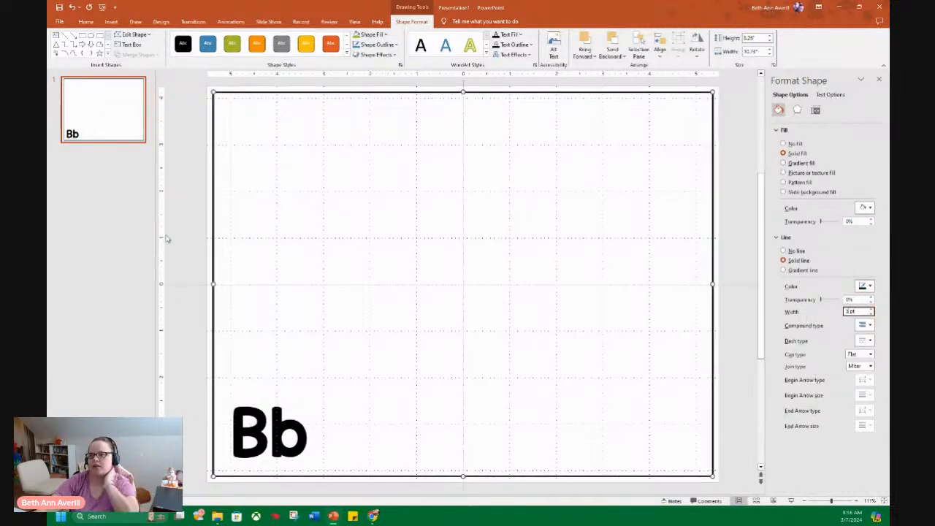
{"action": "left_click", "coordinate": [194, 223]}
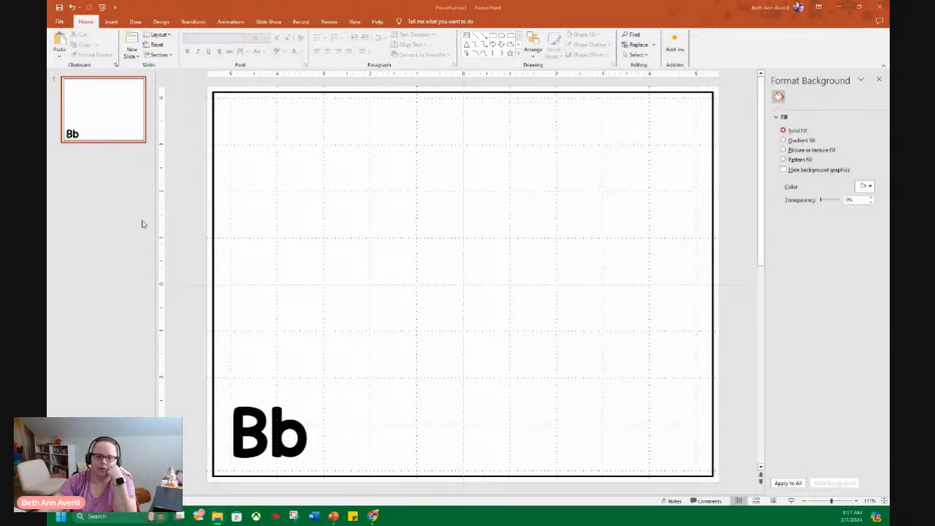
Look through the letter B clip art images and move the folder window back off the slide
{"action": "left_click_drag", "start_coordinate": [48, 142], "coordinate": [311, 113]}
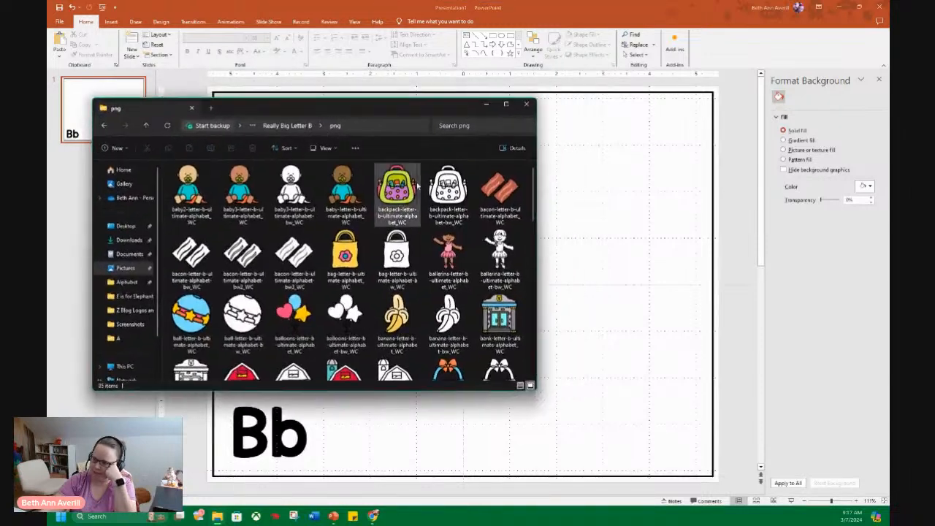
{"action": "scroll", "coordinate": [446, 249], "scroll_direction": "down", "scroll_amount": 5}
{"action": "scroll", "coordinate": [451, 295], "scroll_direction": "down", "scroll_amount": 2}
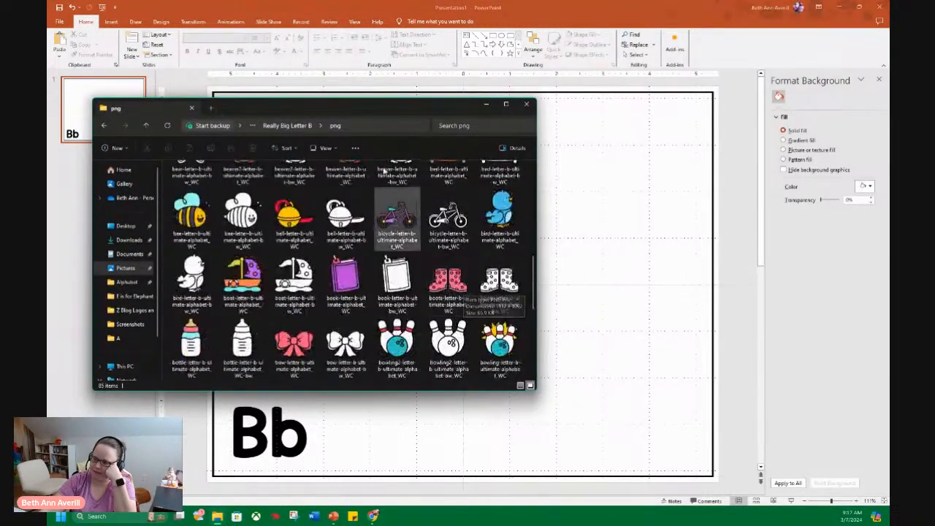
{"action": "left_click_drag", "start_coordinate": [376, 107], "coordinate": [49, 208]}
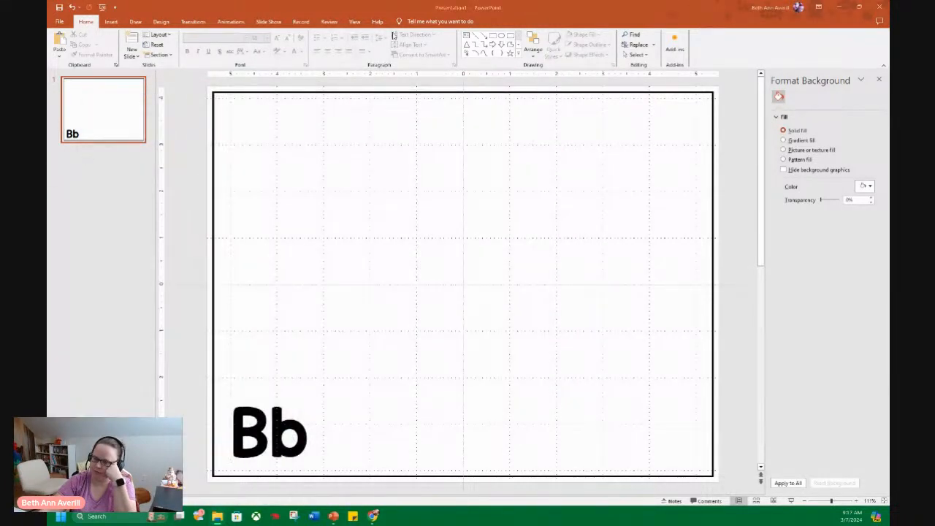
{"action": "left_click", "coordinate": [329, 244]}
{"action": "left_click_drag", "start_coordinate": [330, 244], "coordinate": [350, 256]}
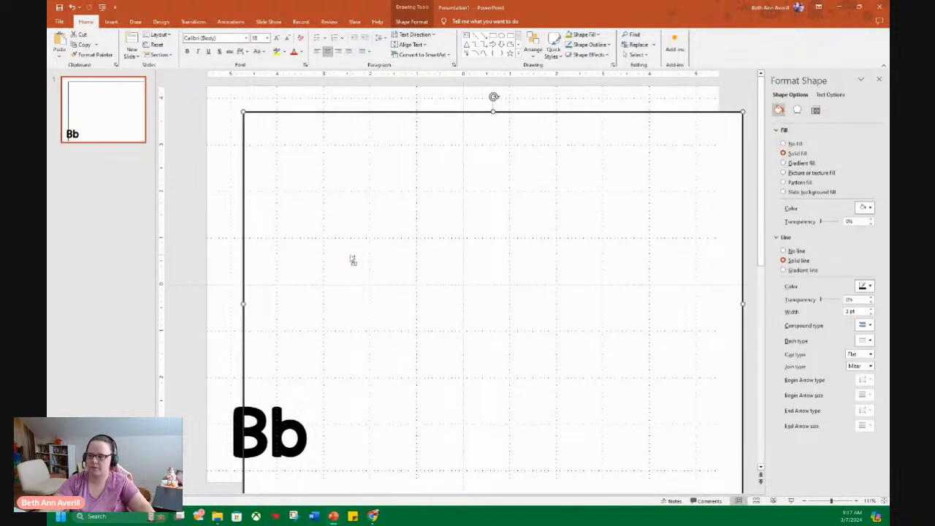
{"action": "key", "text": "ctrl+z"}
Draw a circle about 2.45 in across in the slide's upper centre and open its size settings in the shape formatting options
{"action": "left_click", "coordinate": [502, 38]}
{"action": "mouse_move", "coordinate": [422, 153]}
{"action": "left_mouse_down"}
{"action": "mouse_move", "coordinate": [480, 192]}
{"action": "mouse_move", "coordinate": [478, 214]}
{"action": "mouse_move", "coordinate": [587, 315]}
{"action": "mouse_move", "coordinate": [612, 288]}
{"action": "mouse_move", "coordinate": [725, 258]}
{"action": "mouse_move", "coordinate": [577, 355]}
{"action": "mouse_move", "coordinate": [560, 230]}
{"action": "mouse_move", "coordinate": [480, 329]}
{"action": "mouse_move", "coordinate": [604, 323]}
{"action": "mouse_move", "coordinate": [537, 234]}
{"action": "left_mouse_up"}
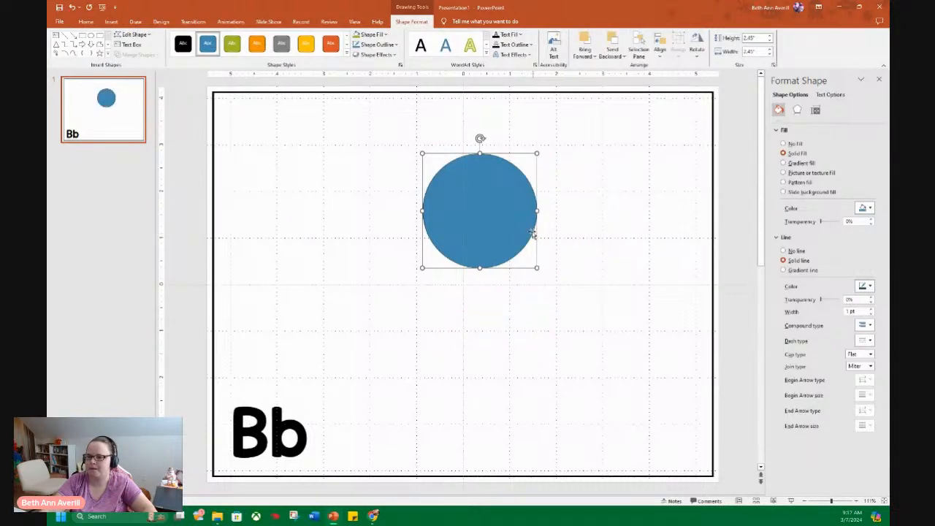
{"action": "left_click", "coordinate": [756, 37]}
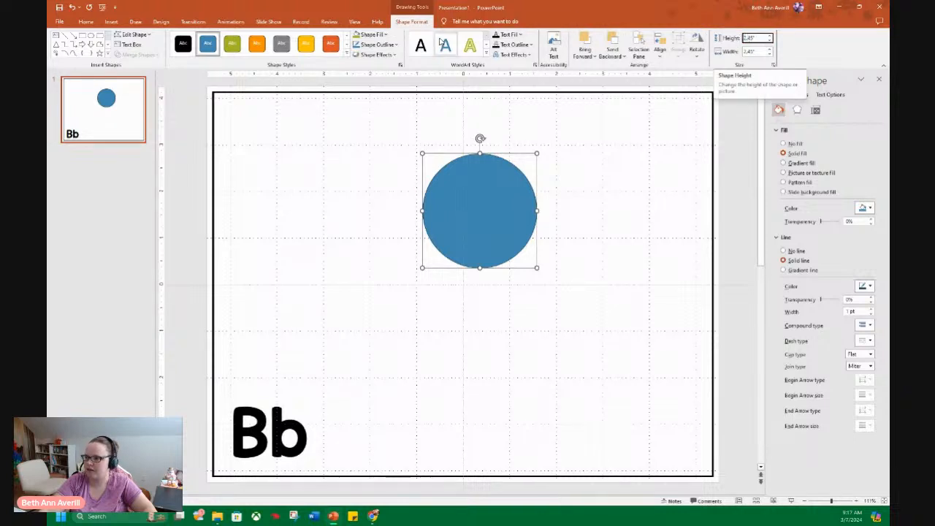
{"action": "left_click", "coordinate": [414, 20]}
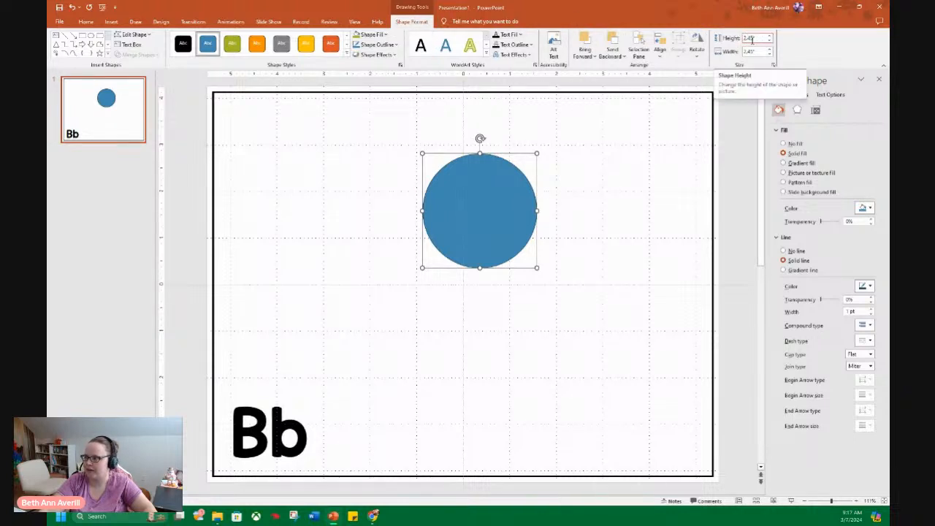
{"action": "left_click", "coordinate": [797, 110]}
{"action": "left_click", "coordinate": [815, 110]}
{"action": "left_click", "coordinate": [787, 131]}
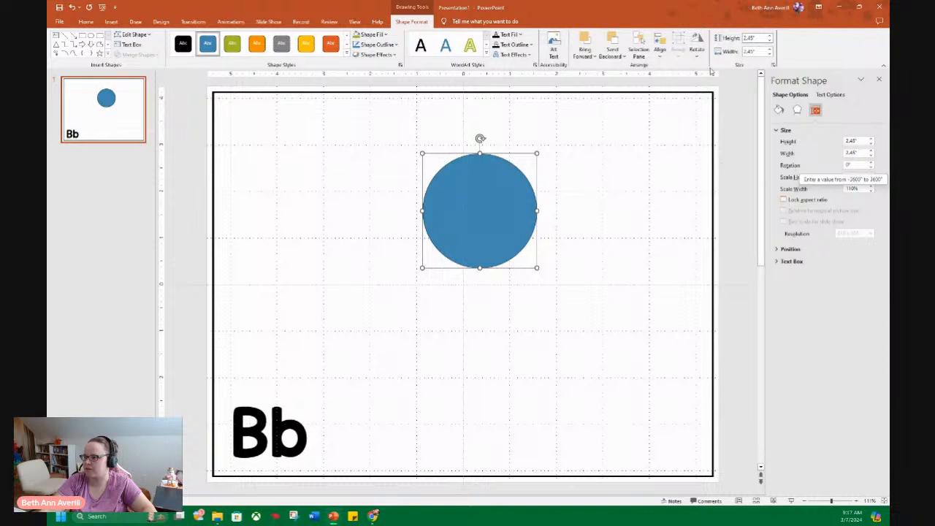
Set the circle's height and width to 0.5 in
{"action": "left_click", "coordinate": [747, 38]}
{"action": "type", "text": "5"}
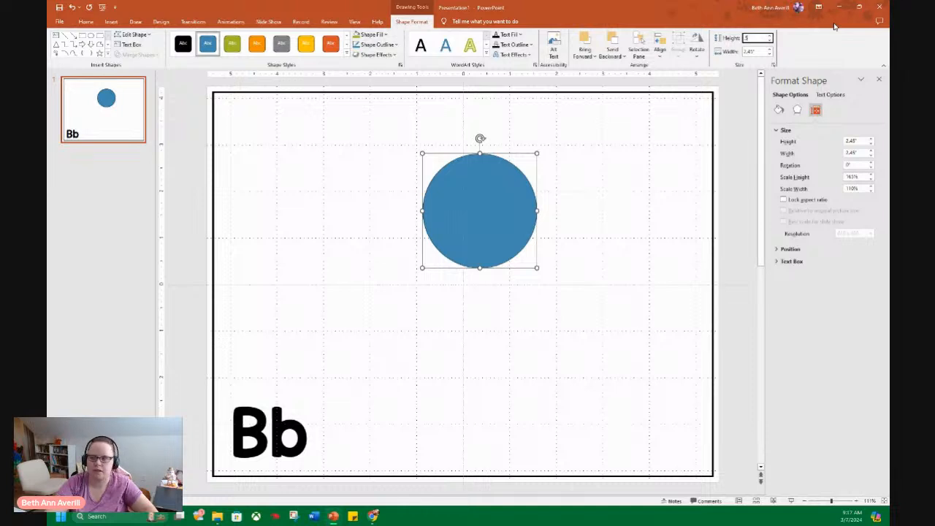
{"action": "key", "text": "Tab"}
{"action": "type", "text": ".5"}
{"action": "key", "text": "Return"}
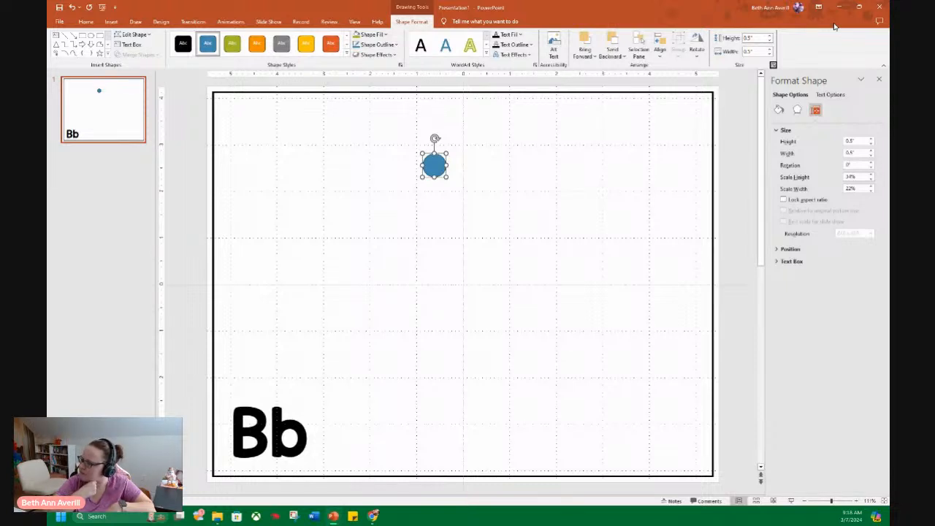
{"action": "left_click", "coordinate": [805, 502]}
{"action": "left_click", "coordinate": [806, 502]}
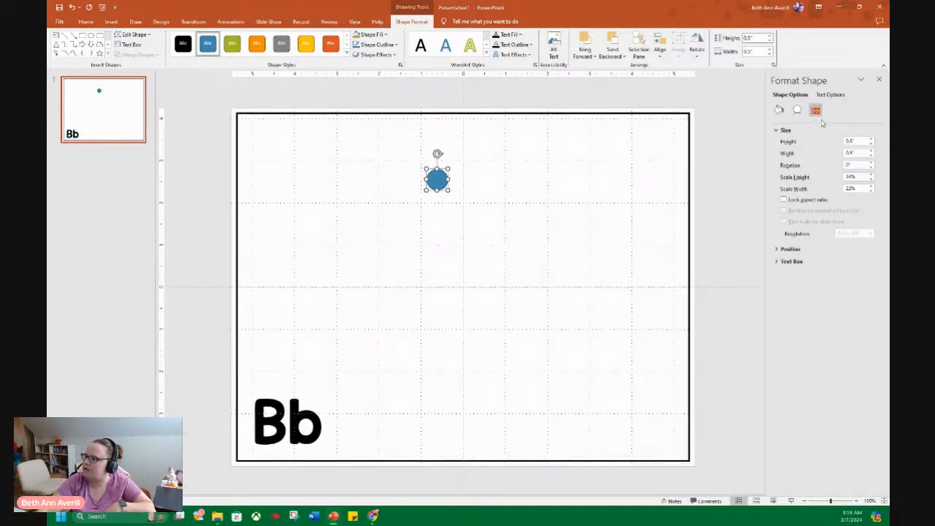
Set the circle's height and width to 1 in and move it into the left half of the slide
{"action": "left_click_drag", "start_coordinate": [758, 38], "coordinate": [719, 46]}
{"action": "type", "text": "1"}
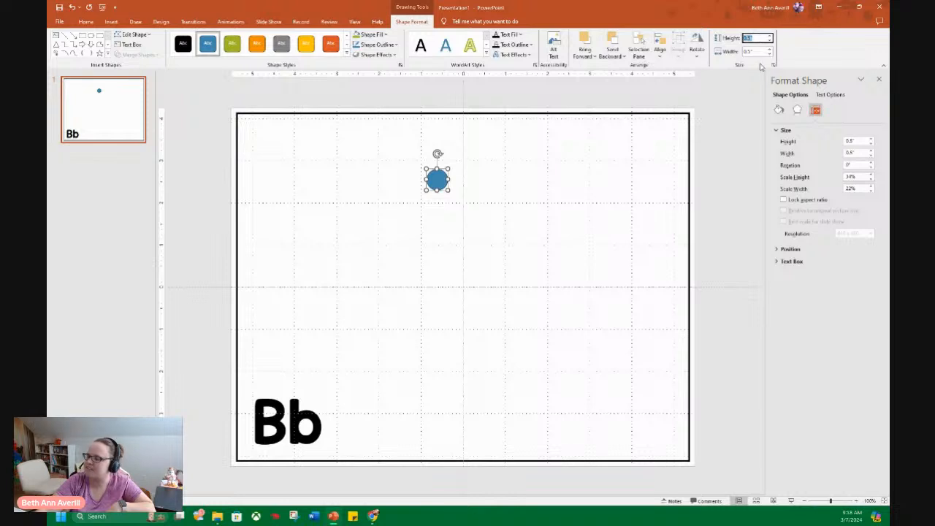
{"action": "key", "text": "Return"}
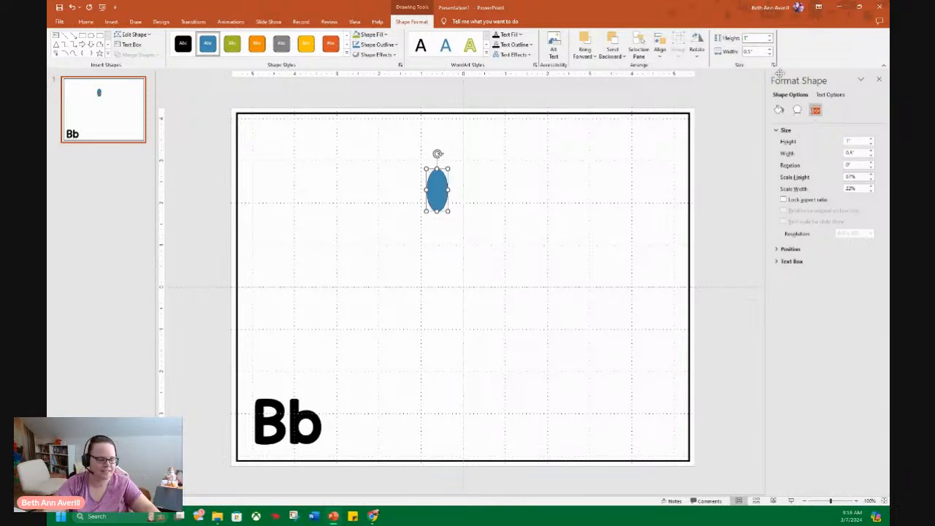
{"action": "key", "text": "Tab"}
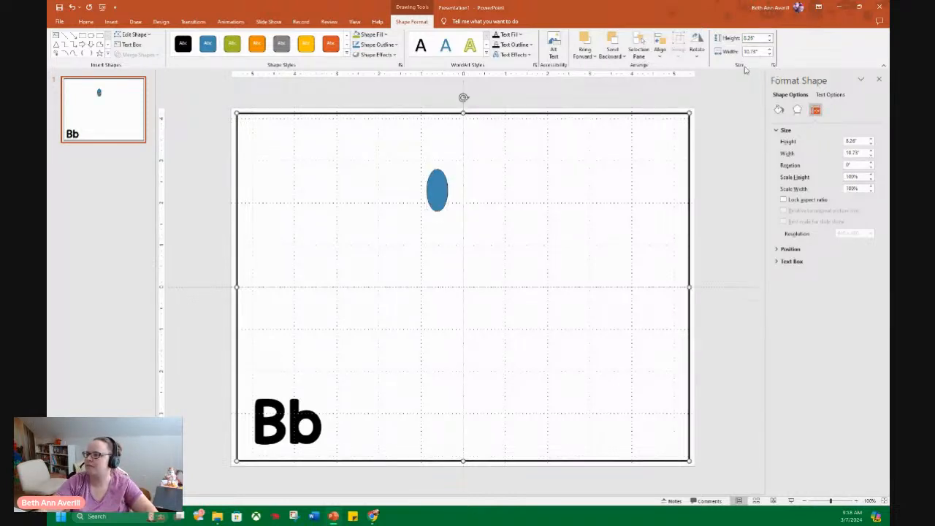
{"action": "left_click", "coordinate": [440, 190]}
{"action": "left_click", "coordinate": [751, 51]}
{"action": "type", "text": "1"}
{"action": "key", "text": "Return"}
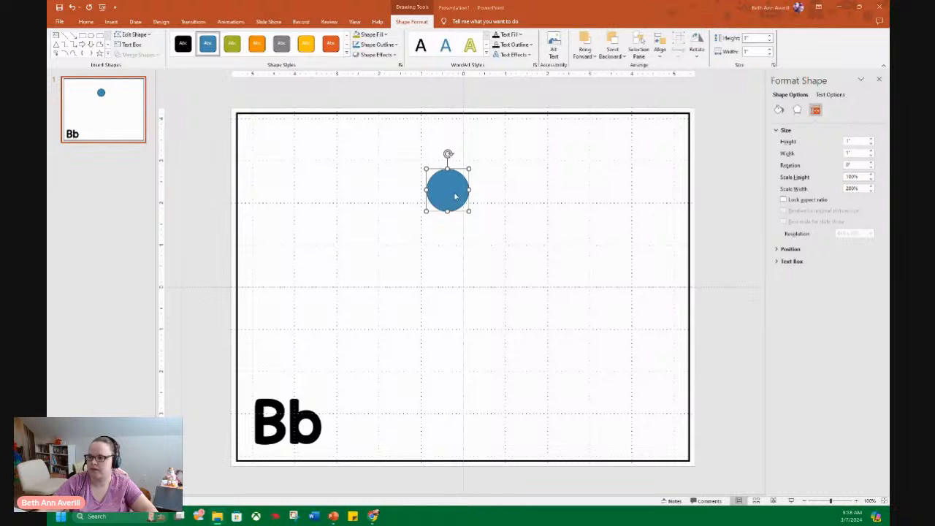
{"action": "left_click_drag", "start_coordinate": [447, 191], "coordinate": [374, 244]}
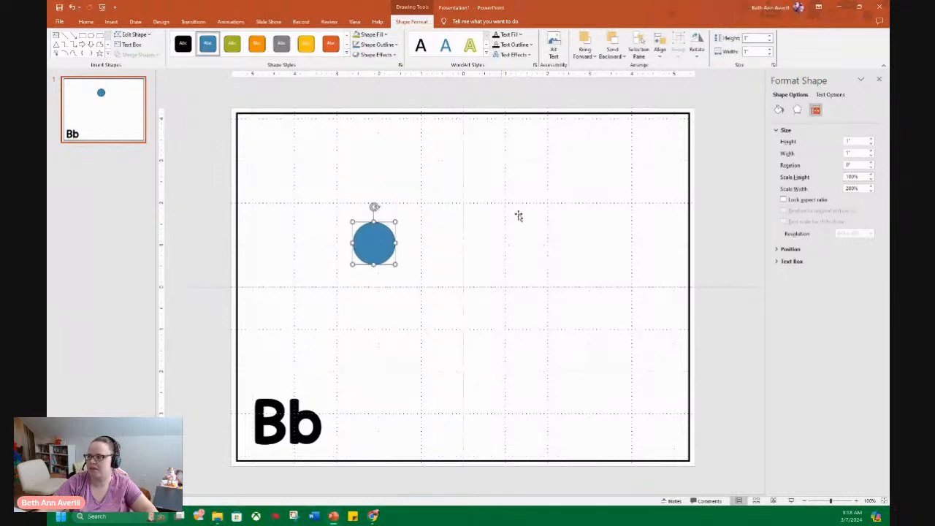
Lock the circle's aspect ratio and set its height to 0.75 in
{"action": "left_click", "coordinate": [783, 200]}
{"action": "left_click", "coordinate": [752, 38]}
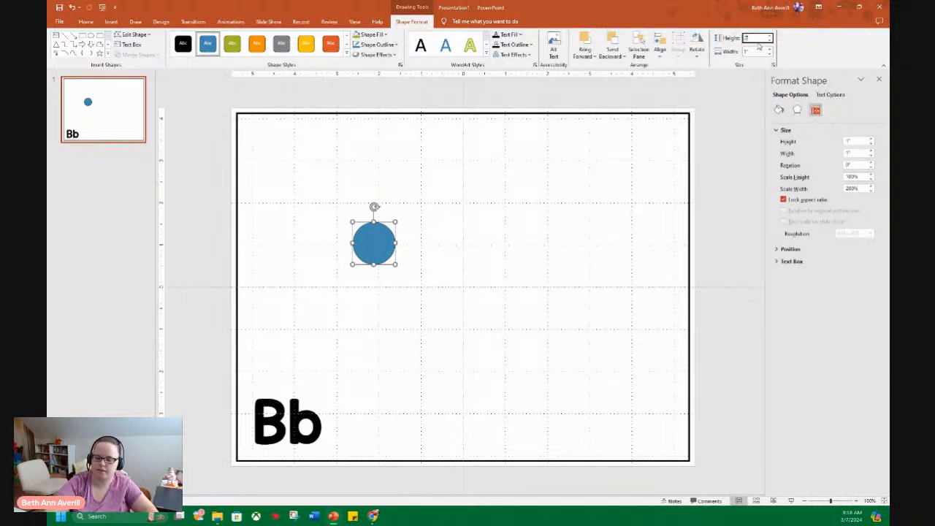
{"action": "key", "text": "Return"}
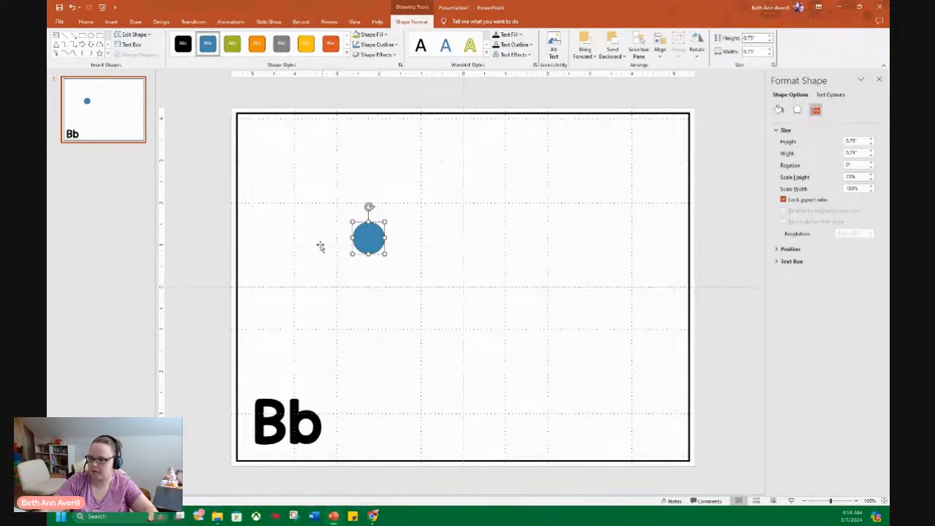
Move the circle to just above the Bb text near the slide's lower-left corner
{"action": "left_click", "coordinate": [184, 265]}
{"action": "left_click", "coordinate": [374, 243]}
{"action": "left_click_drag", "start_coordinate": [374, 243], "coordinate": [297, 338]}
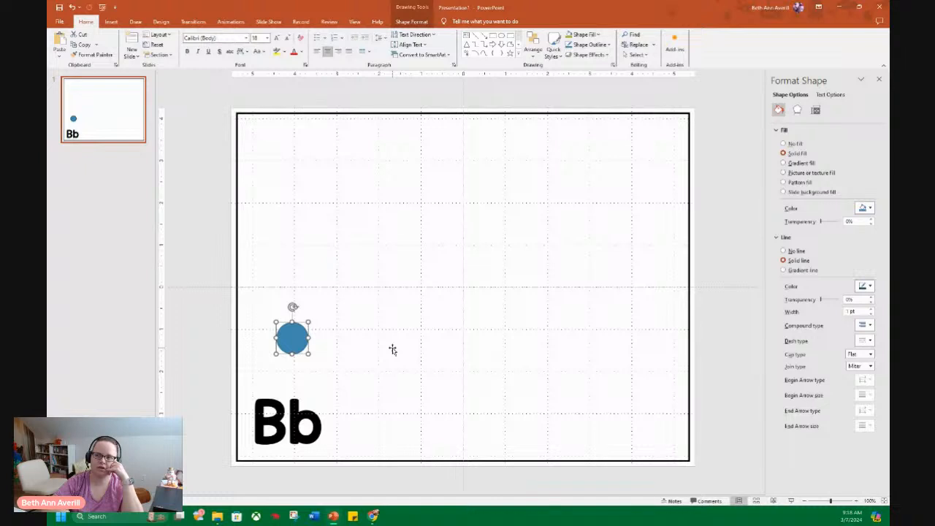
{"action": "left_click", "coordinate": [327, 401]}
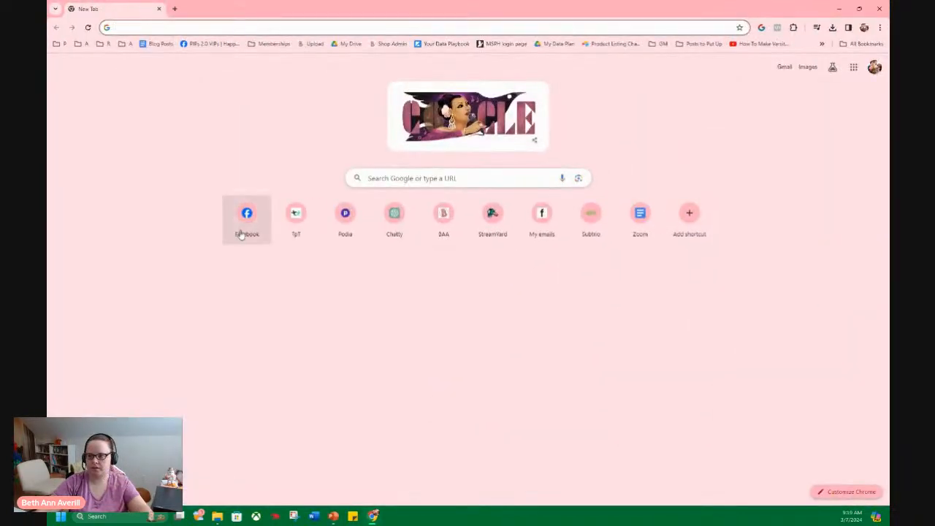
Switch to Chrome, open the TPT site and search it for dot marker letters
{"action": "left_click", "coordinate": [295, 213]}
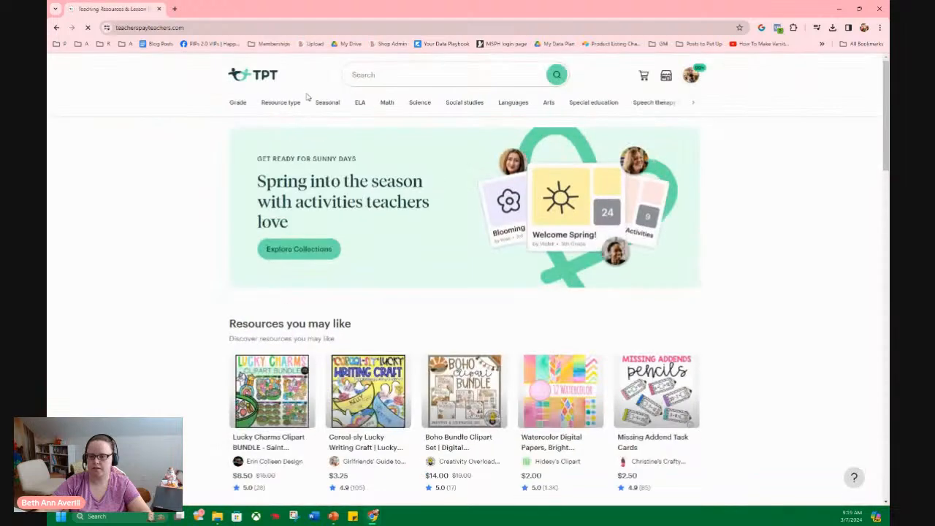
{"action": "left_click", "coordinate": [371, 78]}
{"action": "type", "text": "dot letter"}
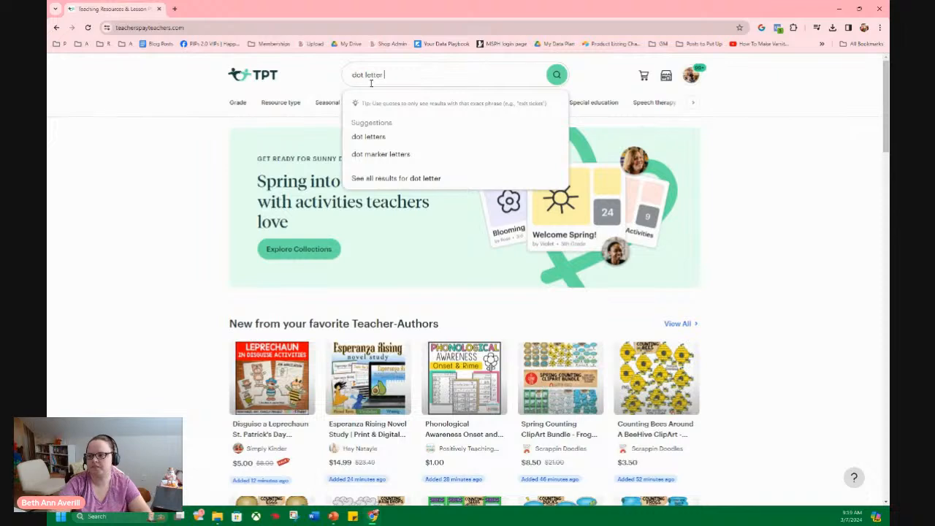
{"action": "left_click", "coordinate": [399, 155]}
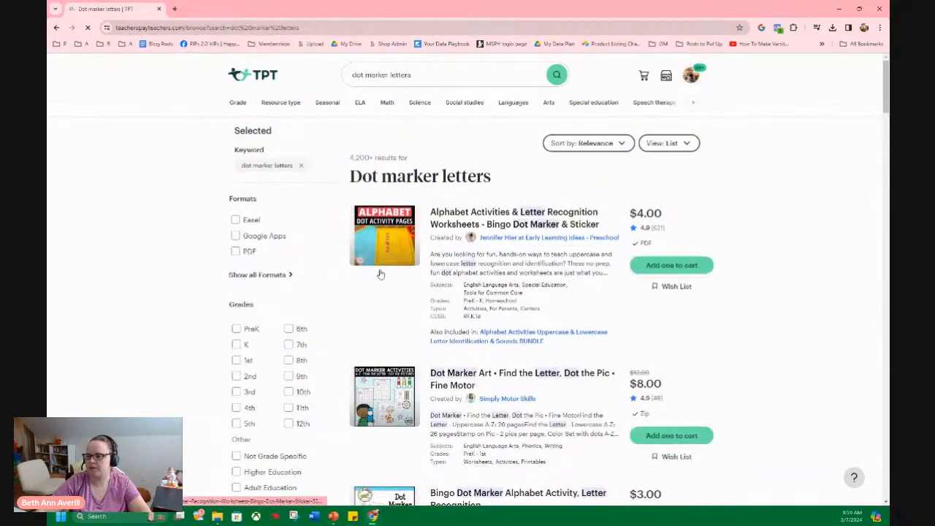
Examine the Dot Marker Art • Find the Letter, Dot the Pic listing and return to the search results
{"action": "scroll", "coordinate": [381, 291], "scroll_direction": "down", "scroll_amount": 1}
{"action": "scroll", "coordinate": [381, 292], "scroll_direction": "down", "scroll_amount": 1}
{"action": "mouse_move", "coordinate": [369, 264]}
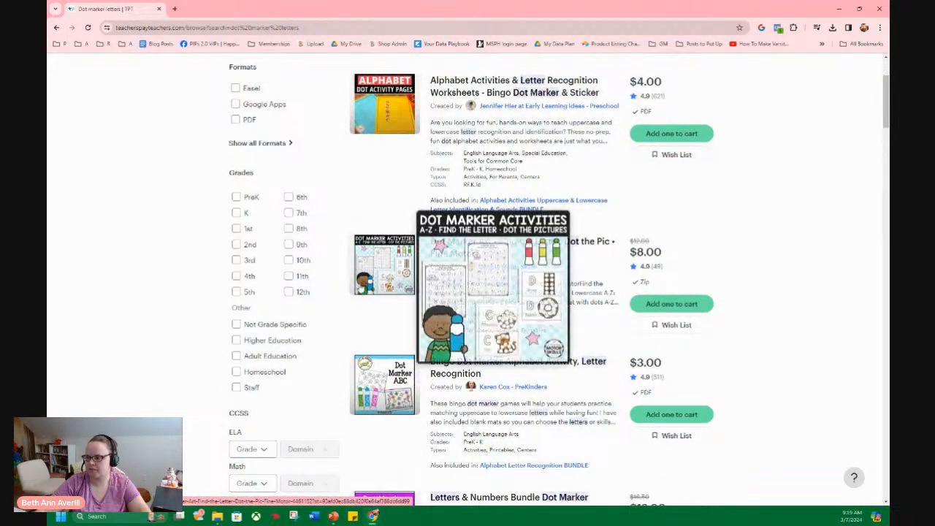
{"action": "left_click", "coordinate": [378, 275]}
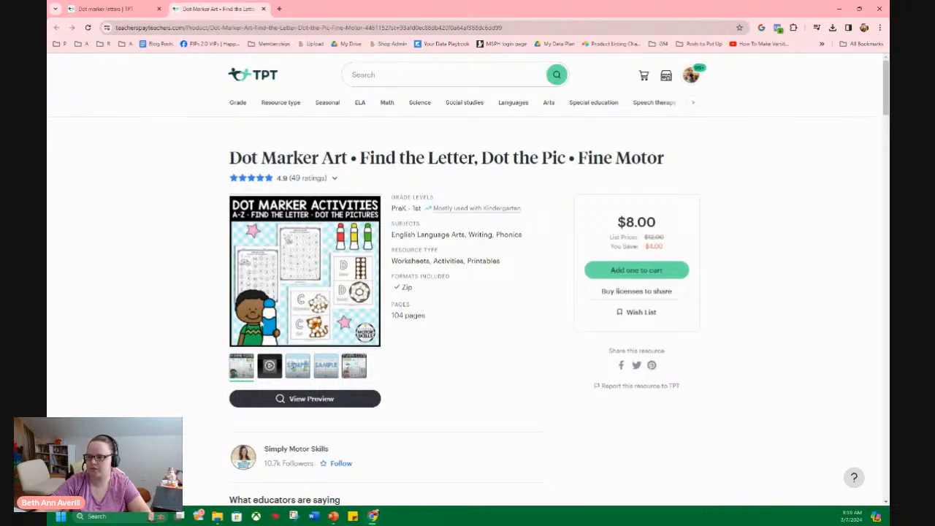
{"action": "left_click", "coordinate": [263, 9]}
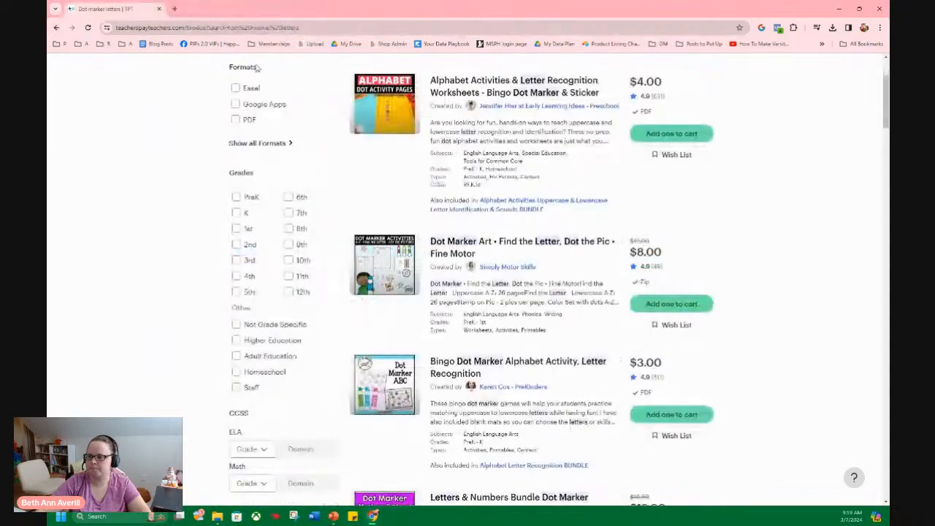
Examine the Letter Dot Marker Painting Worksheets preview and the Dot Markers Alphabet Clipart listing, and return to the results
{"action": "scroll", "coordinate": [338, 292], "scroll_direction": "down", "scroll_amount": 5}
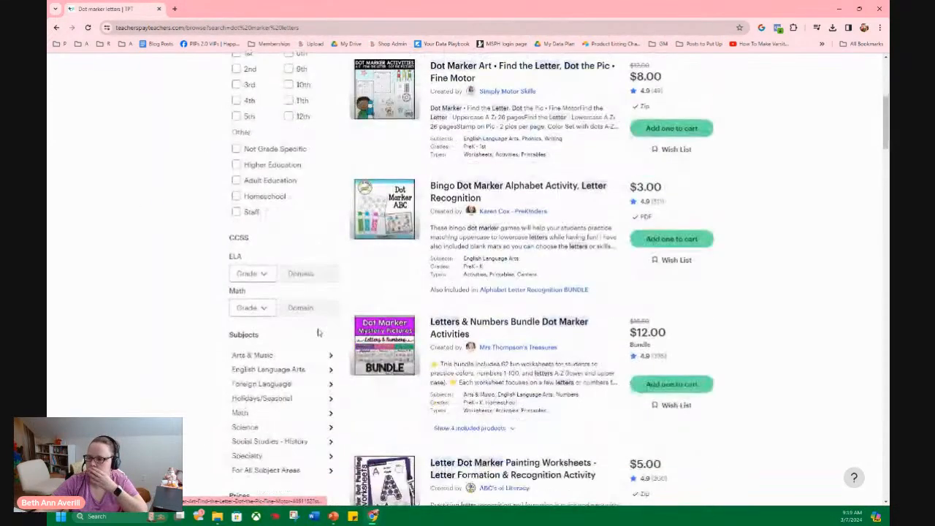
{"action": "mouse_move", "coordinate": [389, 306]}
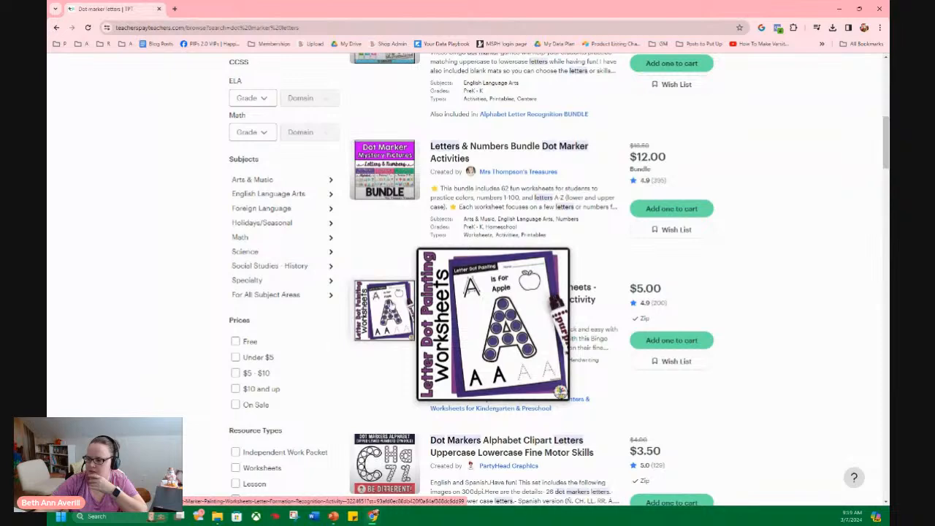
{"action": "scroll", "coordinate": [387, 314], "scroll_direction": "down", "scroll_amount": 2}
{"action": "mouse_move", "coordinate": [369, 330]}
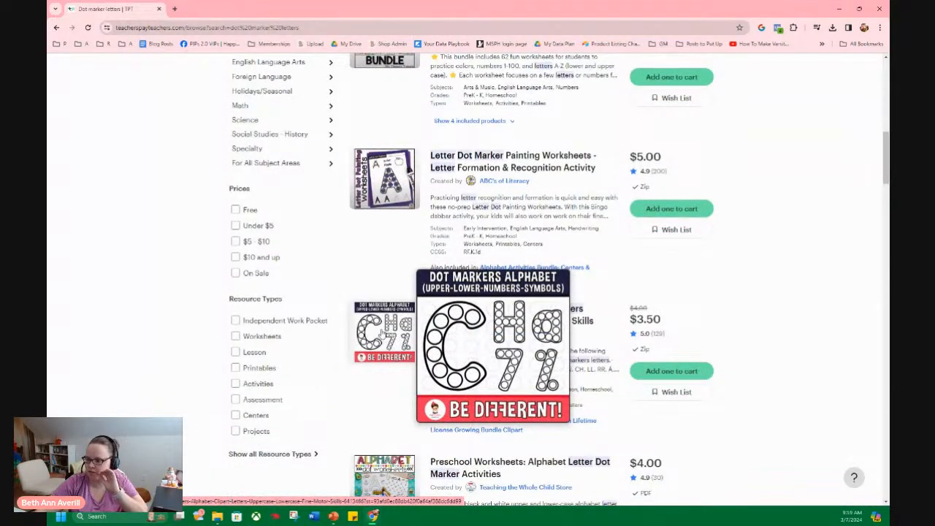
{"action": "scroll", "coordinate": [422, 365], "scroll_direction": "down", "scroll_amount": 1}
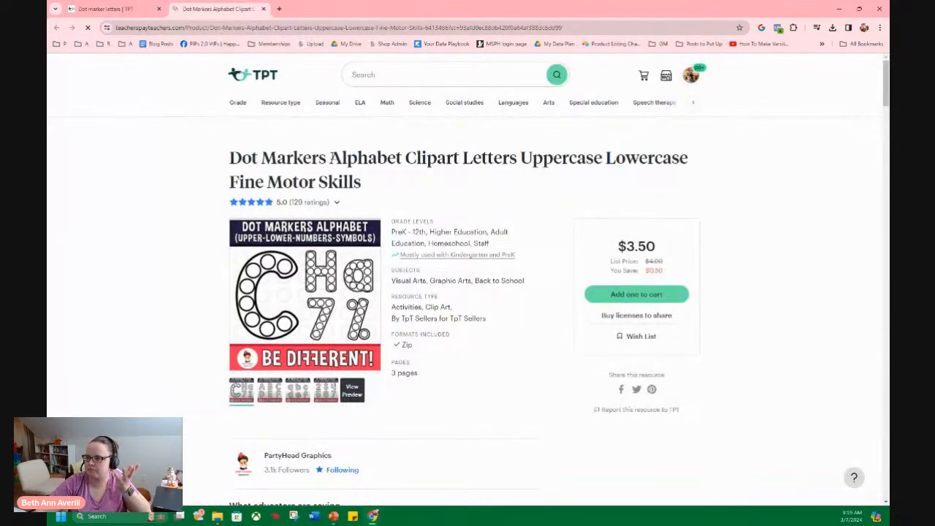
{"action": "left_click_drag", "start_coordinate": [406, 159], "coordinate": [414, 183]}
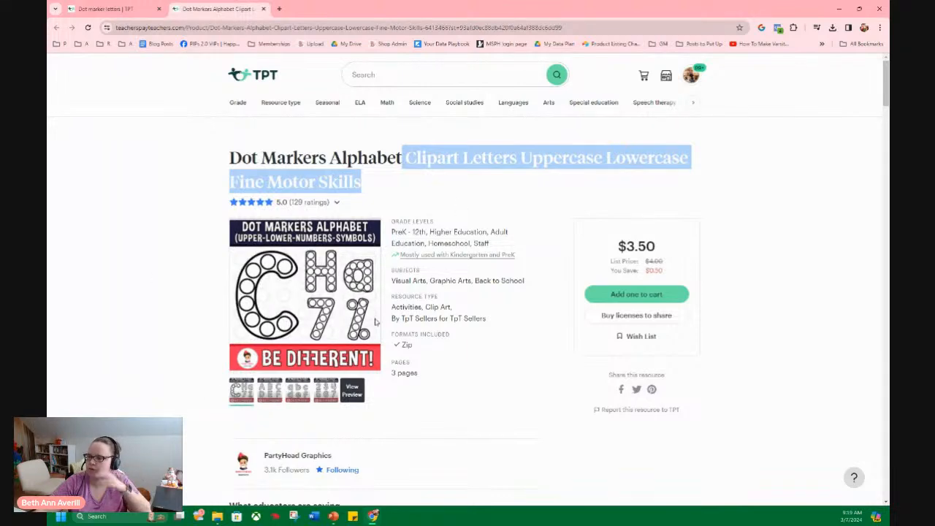
{"action": "left_click_drag", "start_coordinate": [243, 10], "coordinate": [48, 208]}
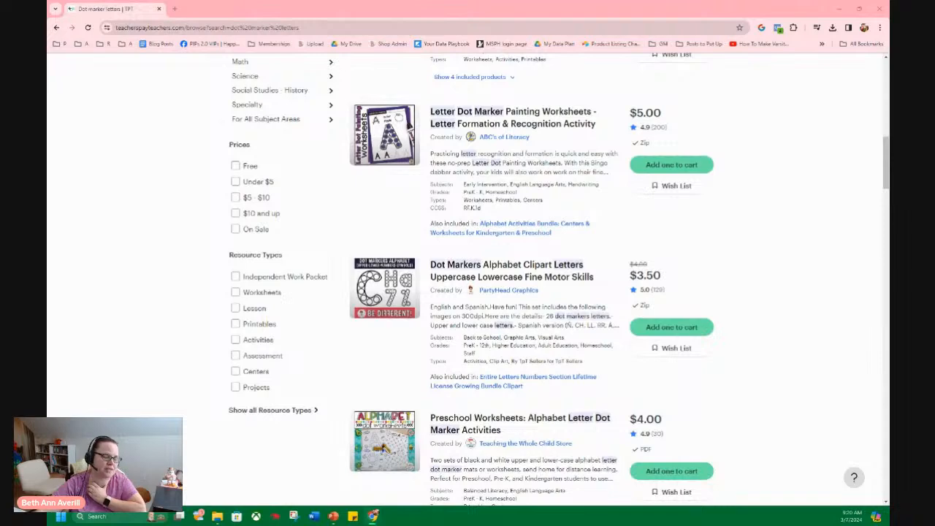
Examine the Preschool Worksheets: Alphabet Letter Dot Marker Activities listing and browse further down the search results
{"action": "scroll", "coordinate": [492, 359], "scroll_direction": "down", "scroll_amount": 1}
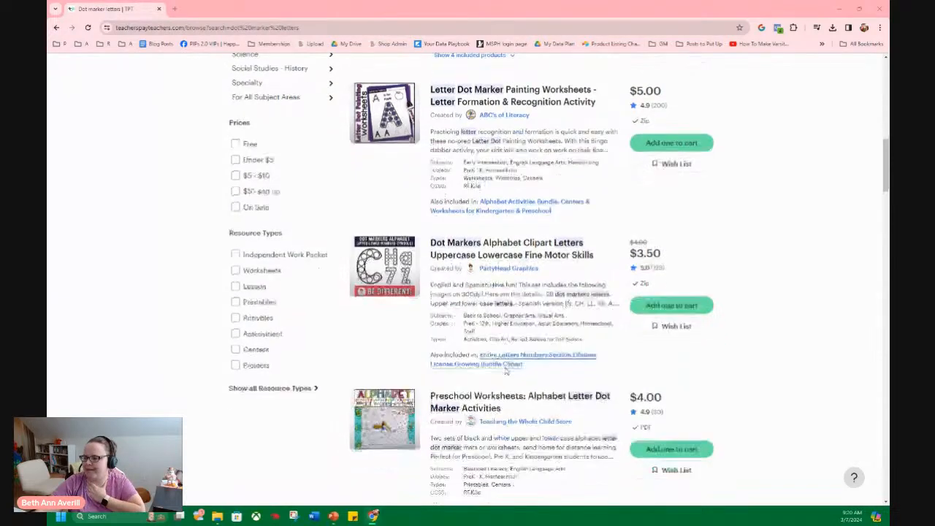
{"action": "scroll", "coordinate": [497, 363], "scroll_direction": "down", "scroll_amount": 1}
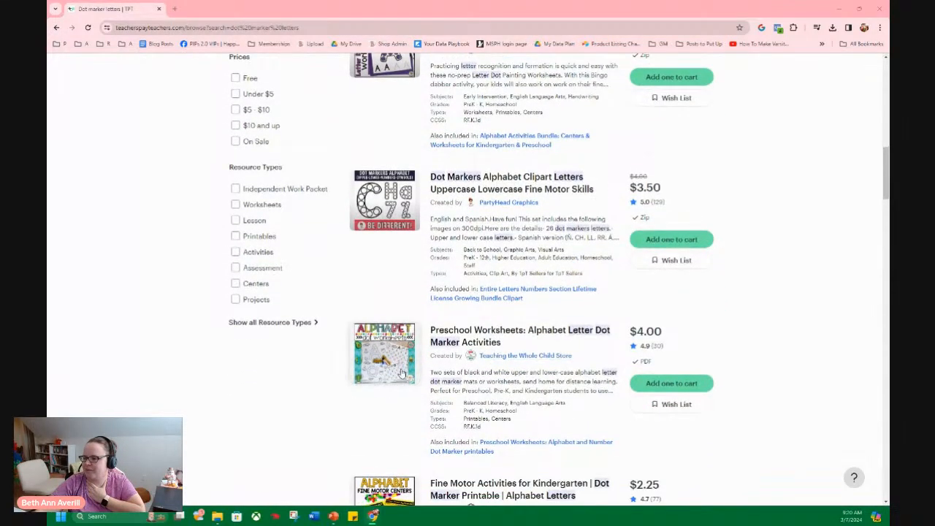
{"action": "left_click", "coordinate": [394, 368]}
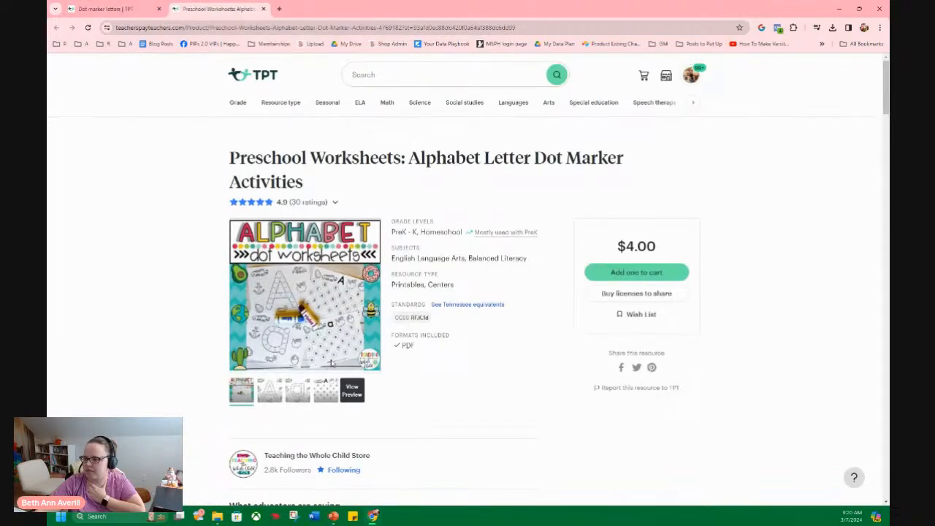
{"action": "mouse_move", "coordinate": [269, 394]}
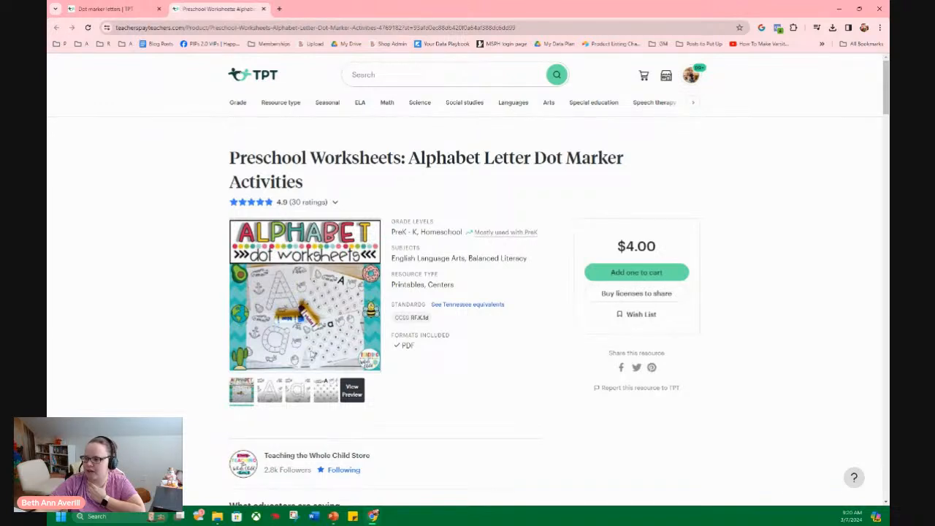
{"action": "left_click", "coordinate": [263, 9]}
{"action": "scroll", "coordinate": [306, 375], "scroll_direction": "down", "scroll_amount": 2}
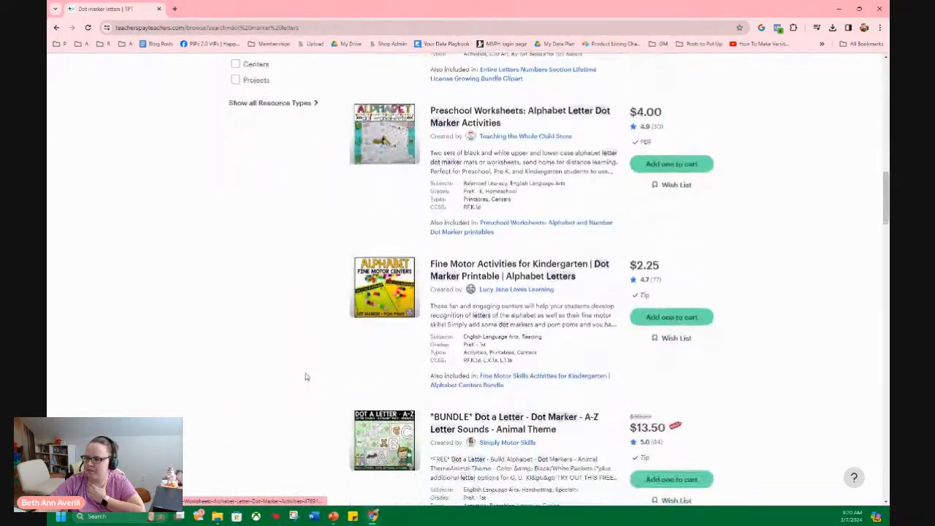
{"action": "scroll", "coordinate": [379, 401], "scroll_direction": "down", "scroll_amount": 1}
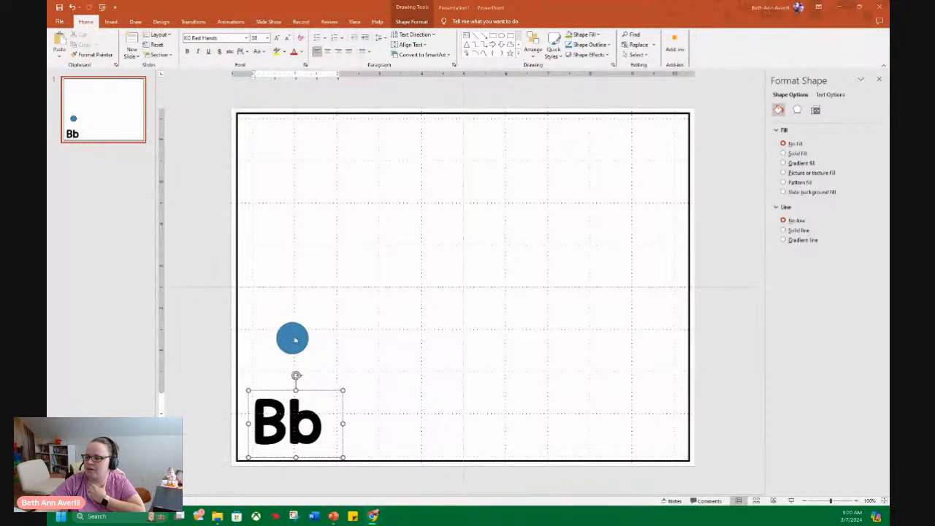
Back in PowerPoint, change the fill colour of the circle above the Bb text to white
{"action": "left_click", "coordinate": [295, 339]}
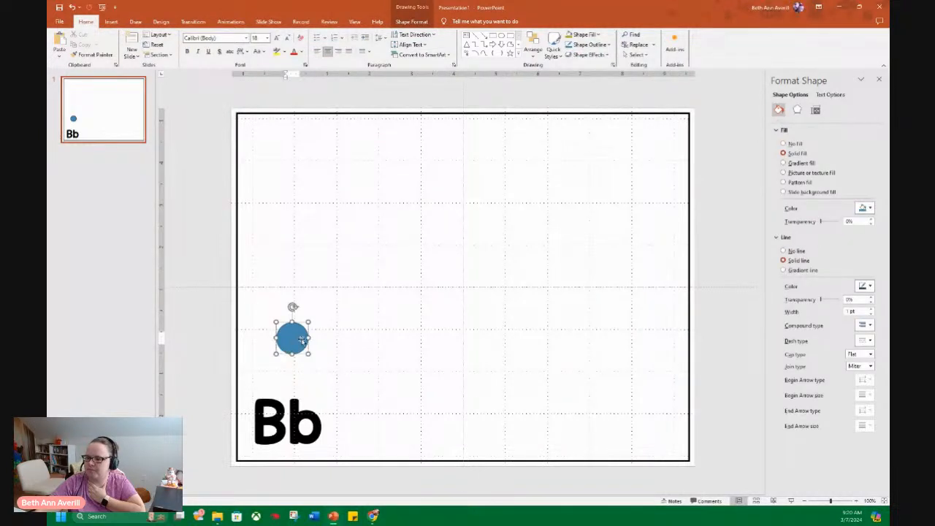
{"action": "left_click", "coordinate": [248, 339]}
{"action": "left_click", "coordinate": [295, 337]}
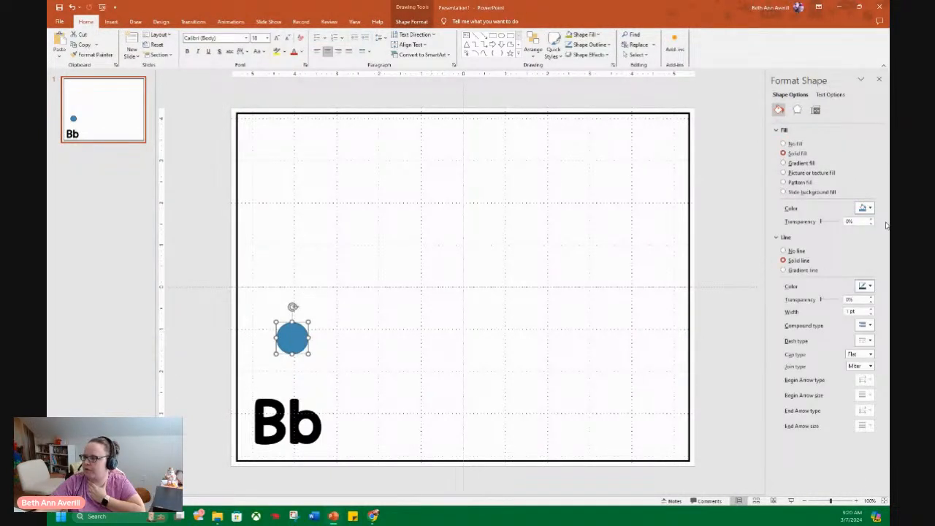
{"action": "left_click", "coordinate": [864, 208]}
{"action": "left_click", "coordinate": [818, 232]}
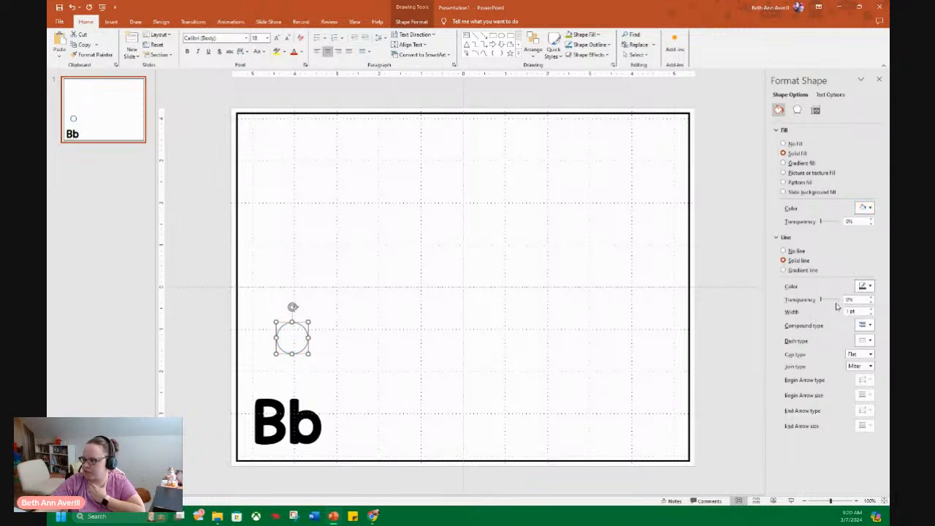
Set the circle's outline width to 2 pt and make its formatting the default for new shapes
{"action": "left_click_drag", "start_coordinate": [852, 311], "coordinate": [839, 315]}
{"action": "type", "text": "2"}
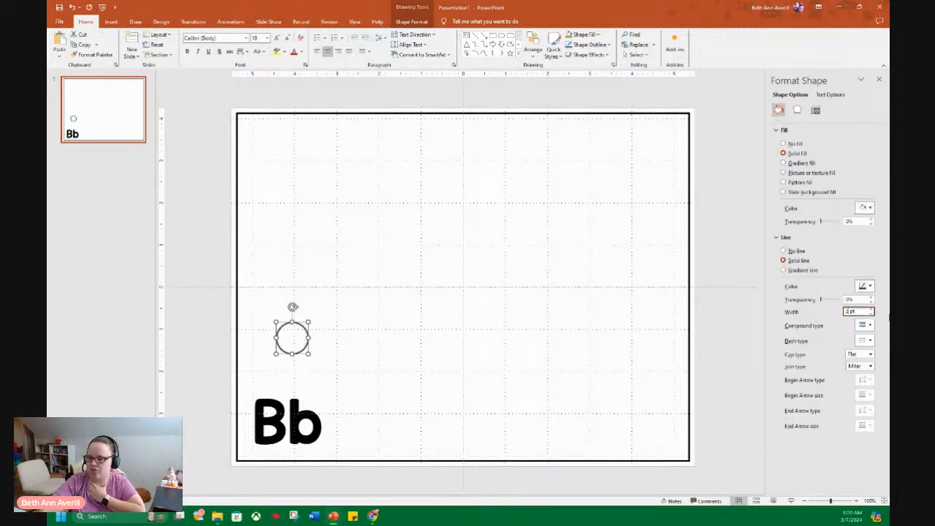
{"action": "left_click", "coordinate": [277, 345]}
{"action": "left_click", "coordinate": [278, 345]}
{"action": "right_click", "coordinate": [290, 345]}
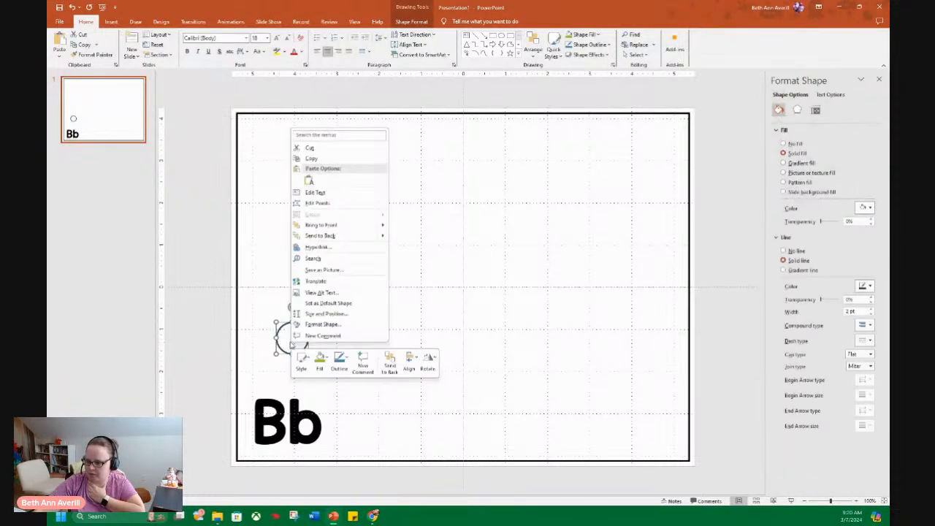
{"action": "left_click", "coordinate": [354, 308]}
Move the circle to the right, draw a trial circle in the slide's upper half to test the default style, and delete it
{"action": "left_click_drag", "start_coordinate": [304, 337], "coordinate": [378, 339]}
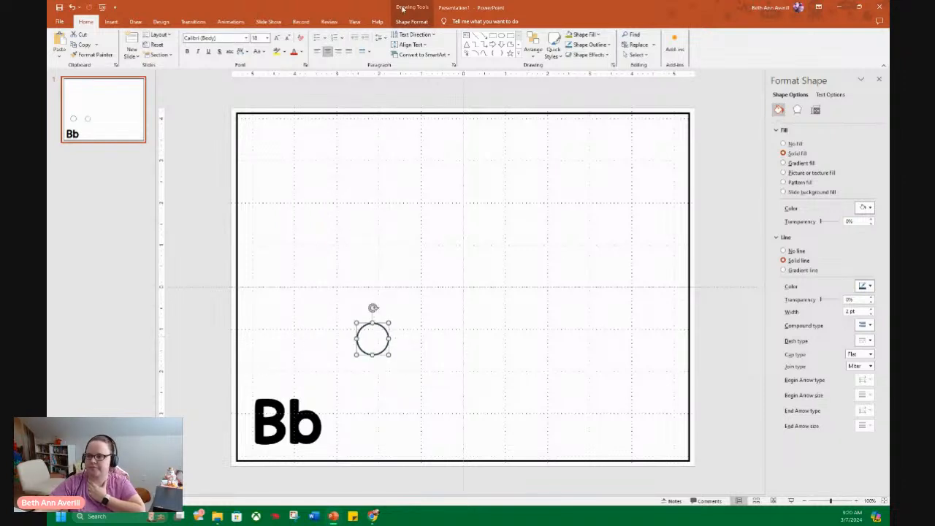
{"action": "left_click", "coordinate": [501, 35]}
{"action": "left_click_drag", "start_coordinate": [478, 181], "coordinate": [518, 218]}
{"action": "left_click", "coordinate": [381, 332]}
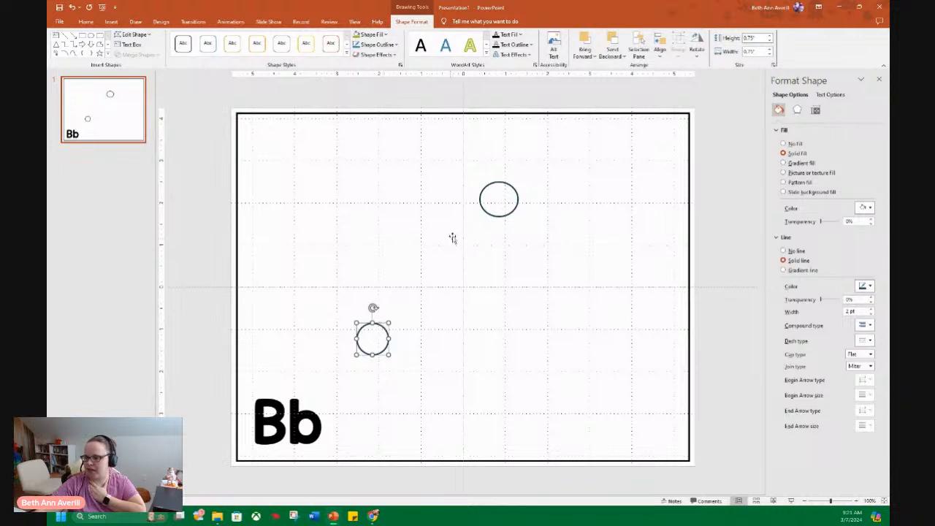
{"action": "left_click", "coordinate": [483, 201]}
{"action": "key", "text": "Delete"}
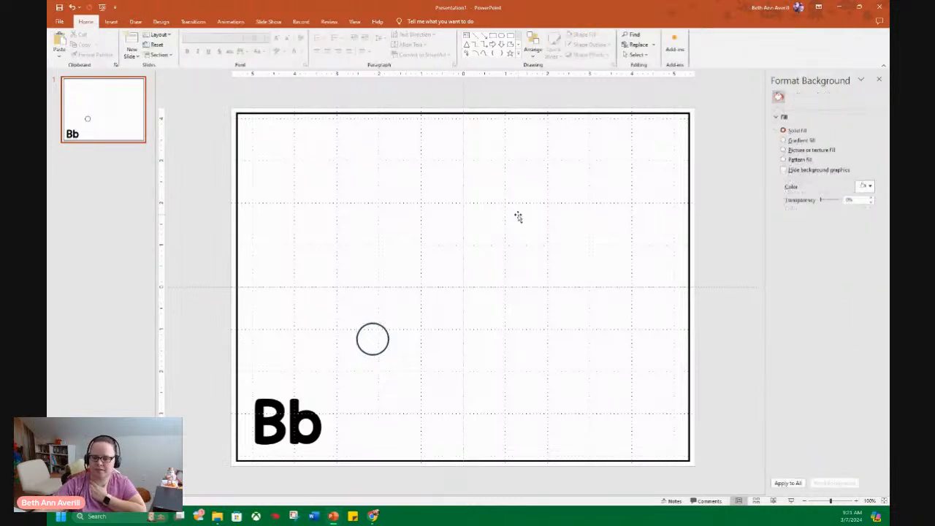
Move the circle down to the right of the Bb text, and place a duplicate of that text near the slide's centre
{"action": "left_click_drag", "start_coordinate": [373, 340], "coordinate": [420, 385]}
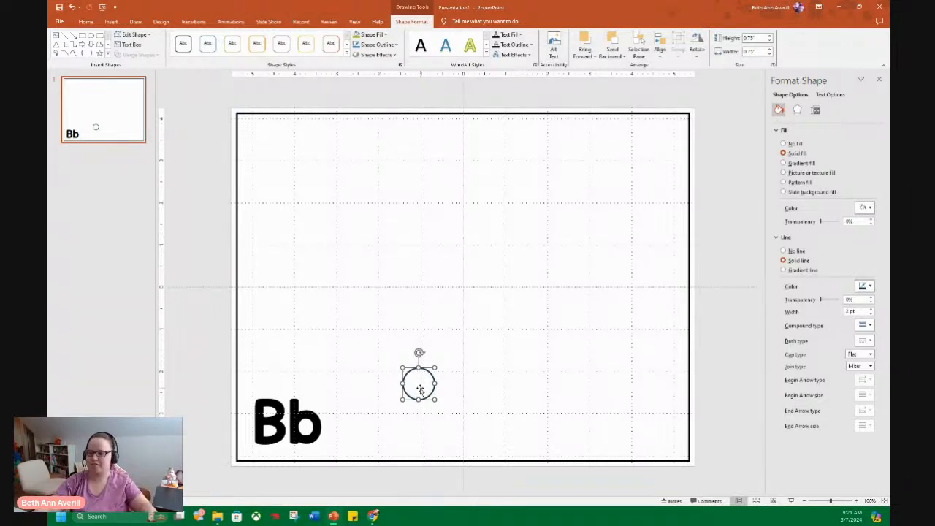
{"action": "left_click", "coordinate": [307, 433]}
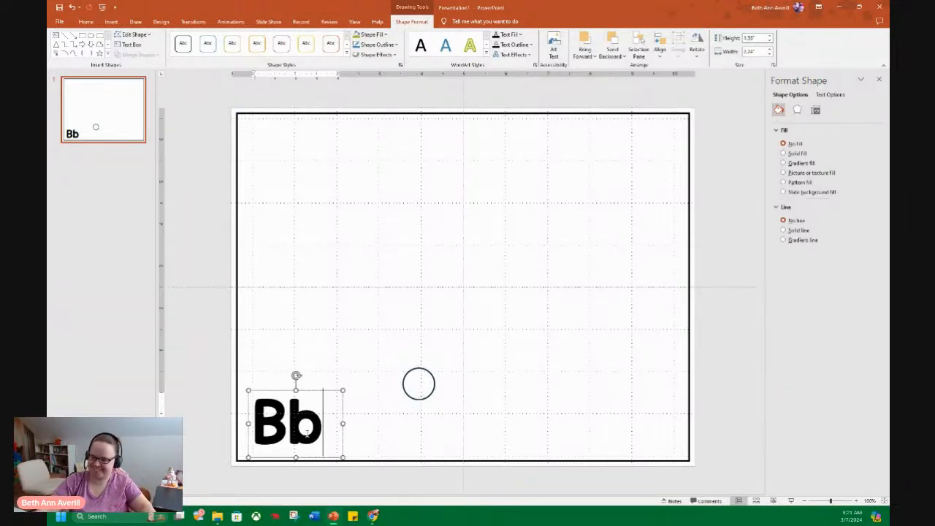
{"action": "left_click", "coordinate": [311, 391]}
{"action": "key", "text": "ctrl+d"}
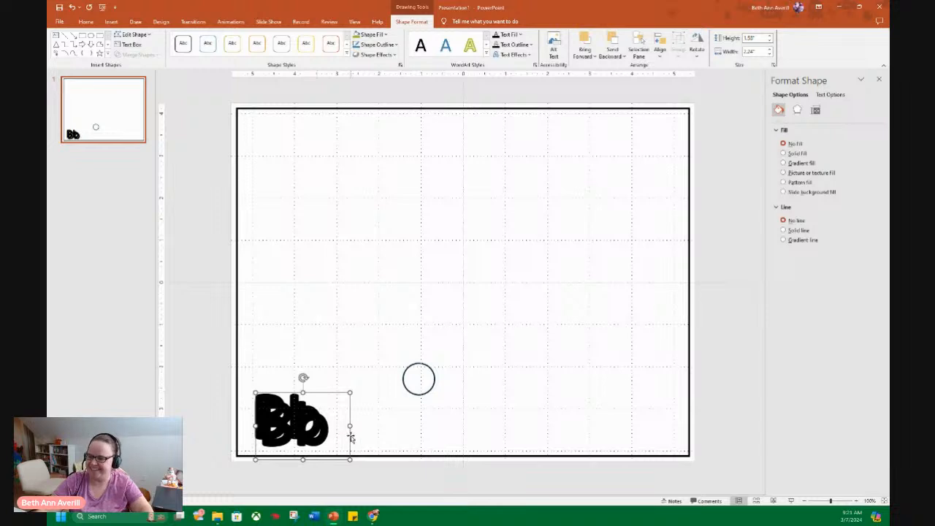
{"action": "left_click_drag", "start_coordinate": [347, 436], "coordinate": [527, 281]}
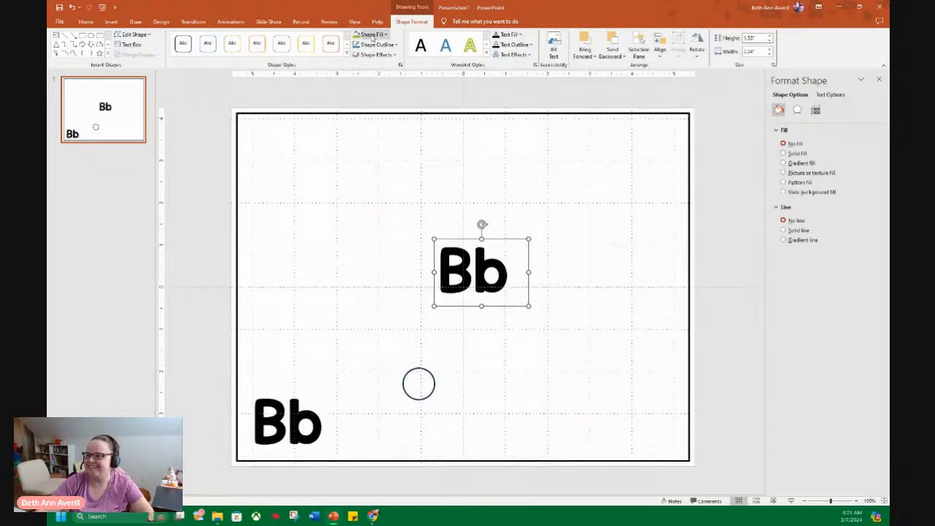
Enlarge the duplicated Bb text to 344 pt and widen its box to fit both letters on one line within the border
{"action": "left_click", "coordinate": [85, 21]}
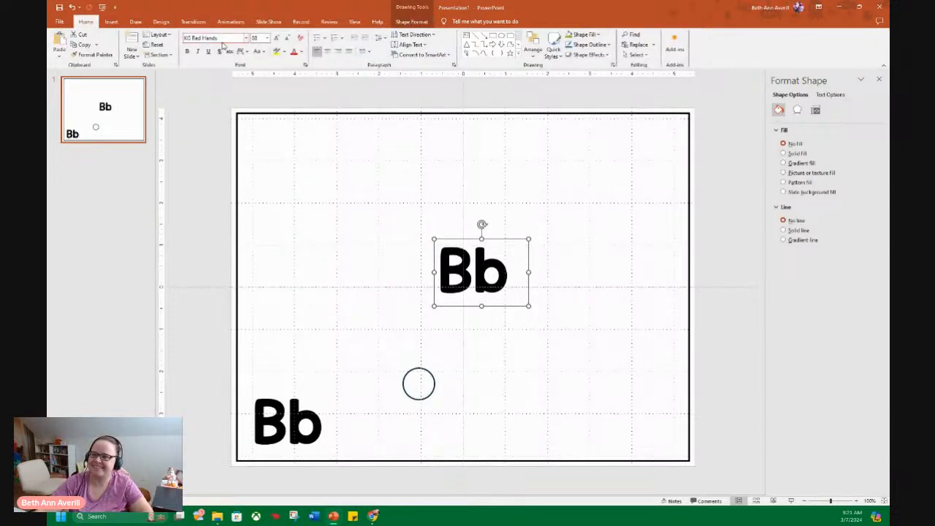
{"action": "left_click", "coordinate": [275, 38]}
{"action": "left_click", "coordinate": [275, 38]}
{"action": "left_click", "coordinate": [275, 38]}
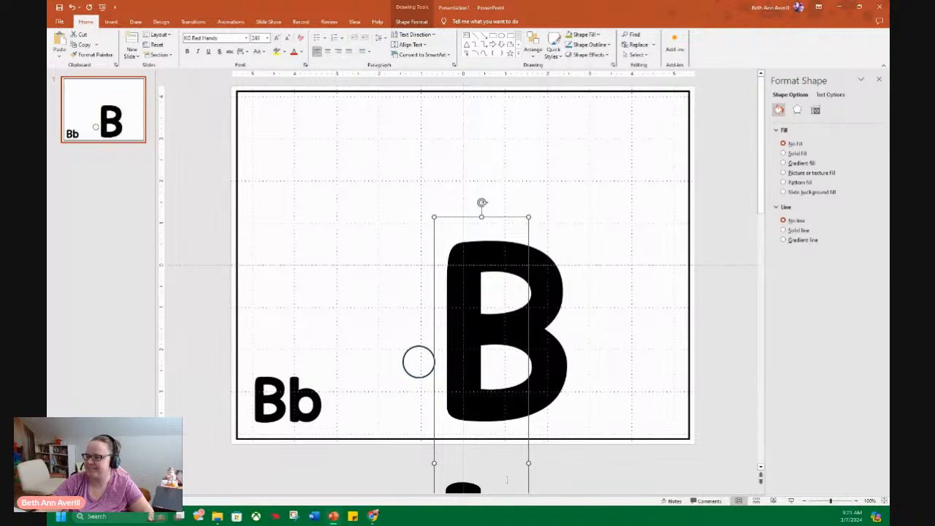
{"action": "left_click_drag", "start_coordinate": [530, 463], "coordinate": [710, 447]}
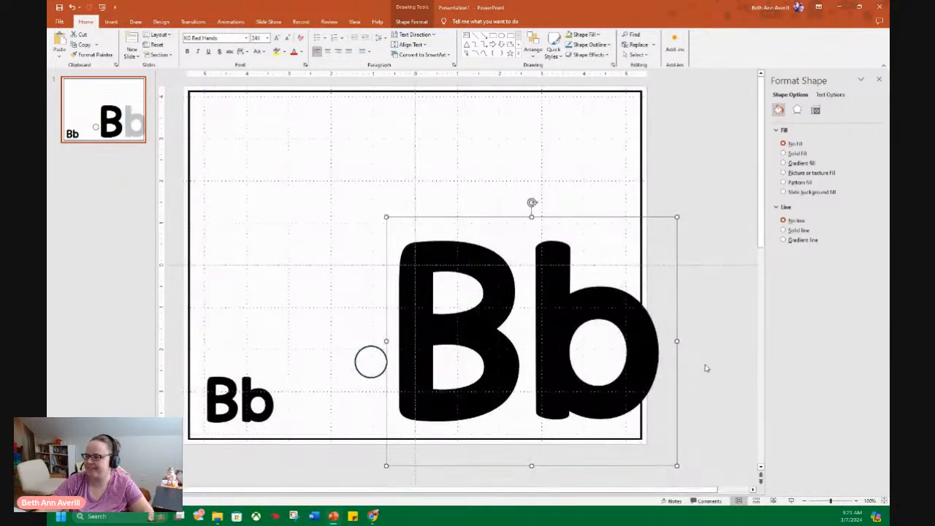
{"action": "left_click_drag", "start_coordinate": [676, 315], "coordinate": [634, 262]}
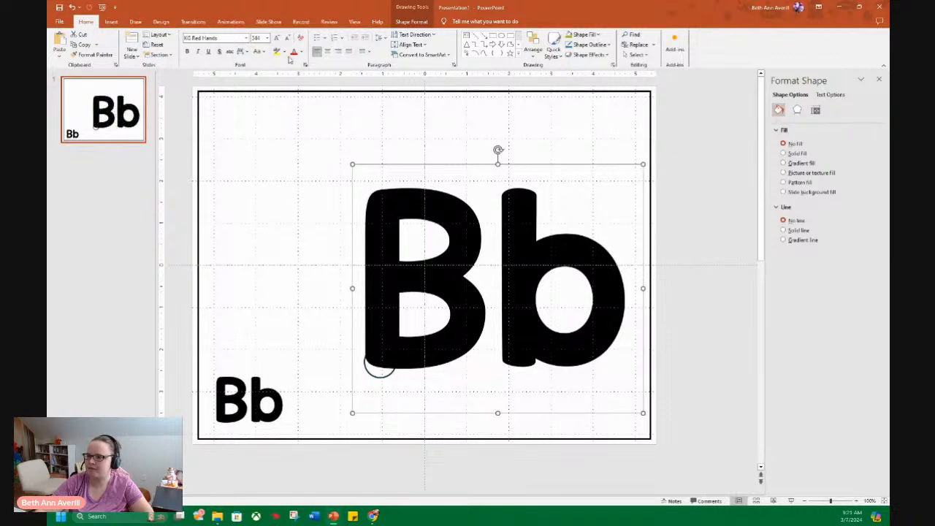
Enlarge the duplicated Bb text to 496 pt, then widen and reposition its box so both letters fill the slide
{"action": "left_click", "coordinate": [276, 37]}
{"action": "left_click", "coordinate": [276, 37]}
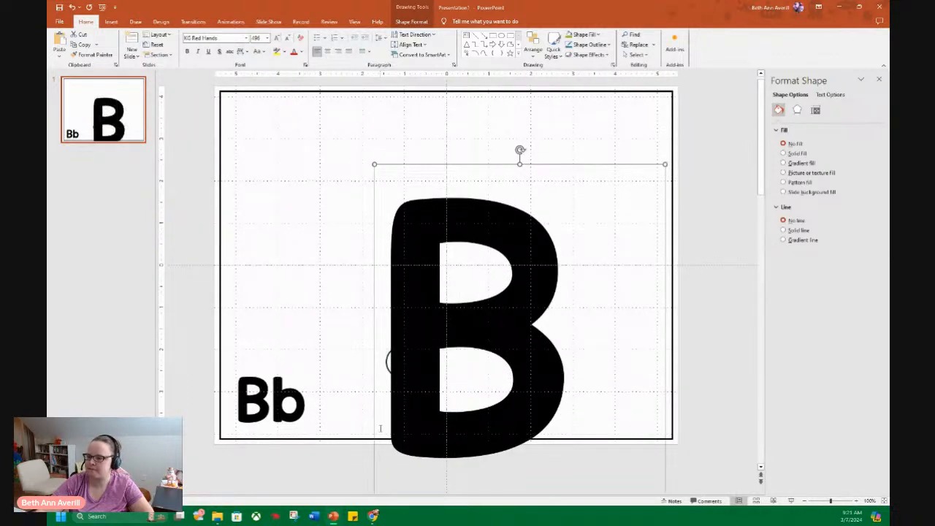
{"action": "left_click_drag", "start_coordinate": [373, 408], "coordinate": [339, 321]}
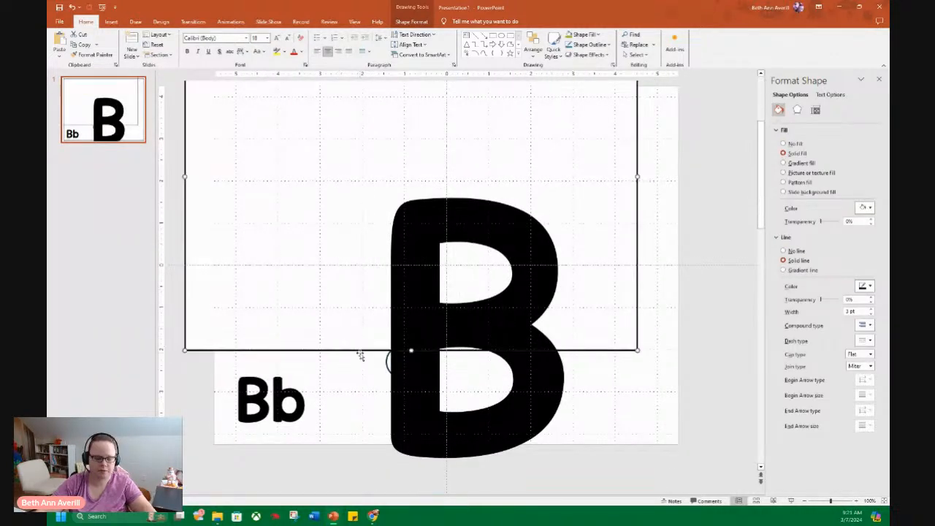
{"action": "key", "text": "ctrl+z"}
{"action": "left_click", "coordinate": [449, 390]}
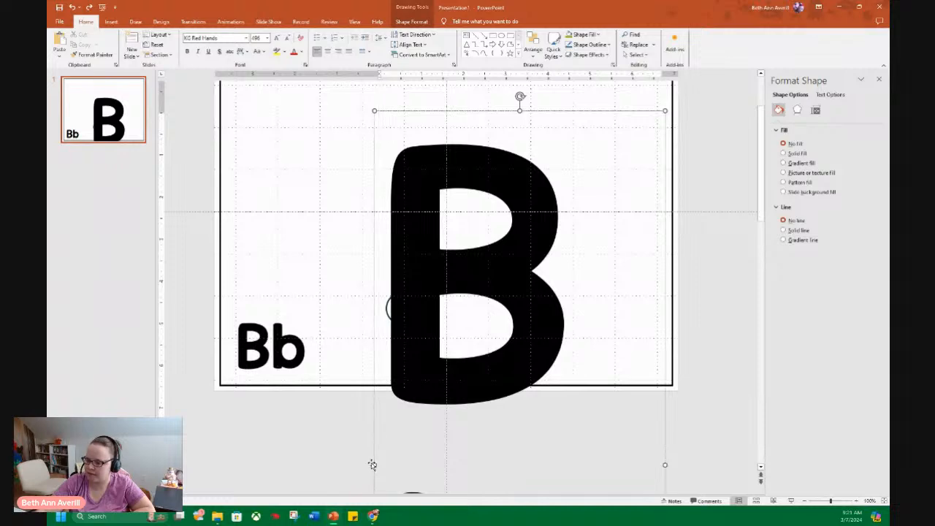
{"action": "left_click_drag", "start_coordinate": [372, 463], "coordinate": [230, 449]}
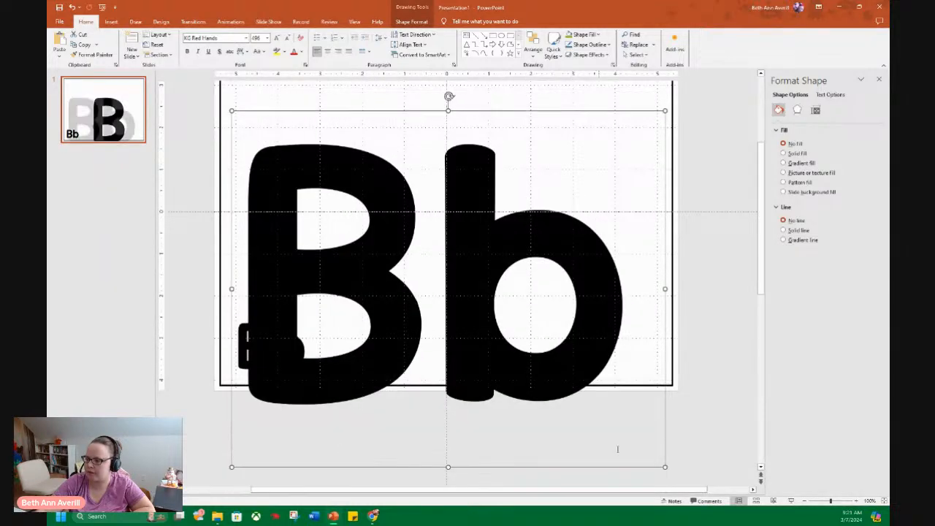
{"action": "left_click_drag", "start_coordinate": [667, 431], "coordinate": [685, 369]}
{"action": "scroll", "coordinate": [643, 418], "scroll_direction": "up", "scroll_amount": 4}
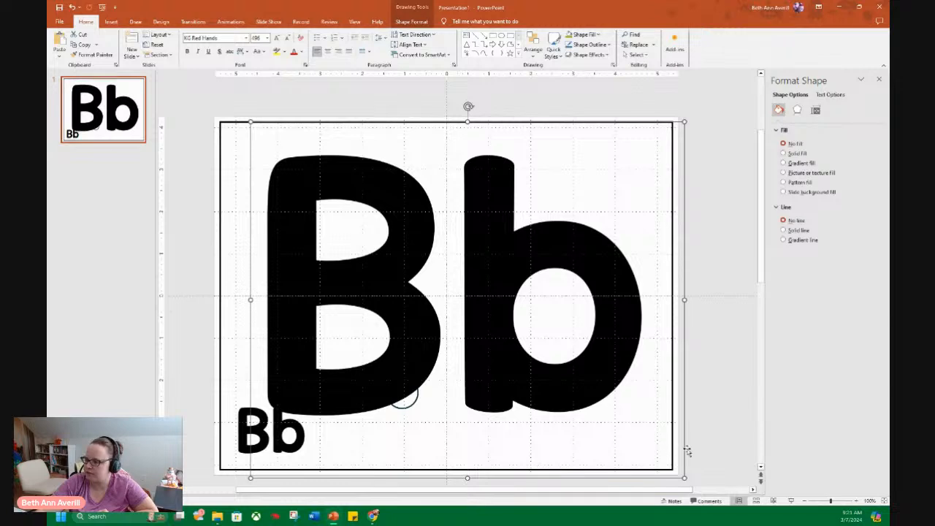
{"action": "left_click_drag", "start_coordinate": [685, 444], "coordinate": [689, 437]}
Move the small Bb text off the slide's left side and shift the large Bb text slightly down
{"action": "left_click", "coordinate": [236, 453]}
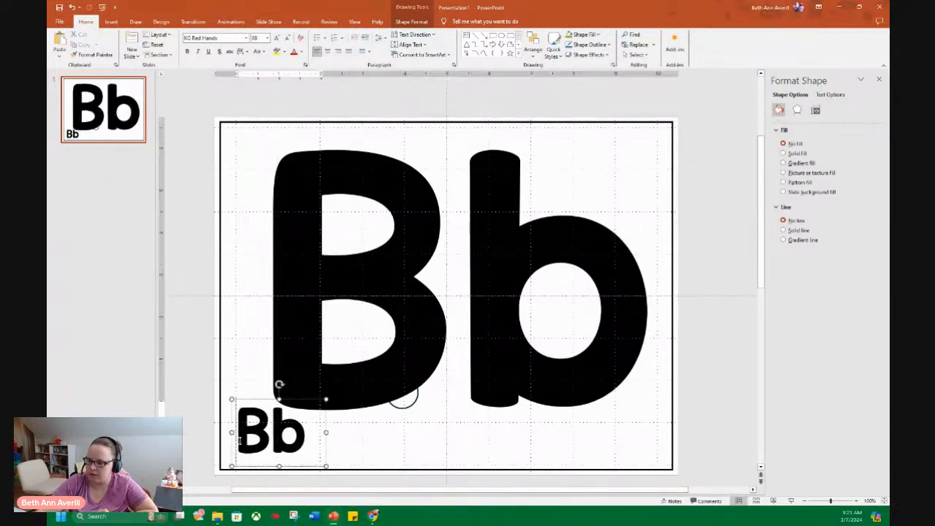
{"action": "left_click_drag", "start_coordinate": [232, 444], "coordinate": [128, 385]}
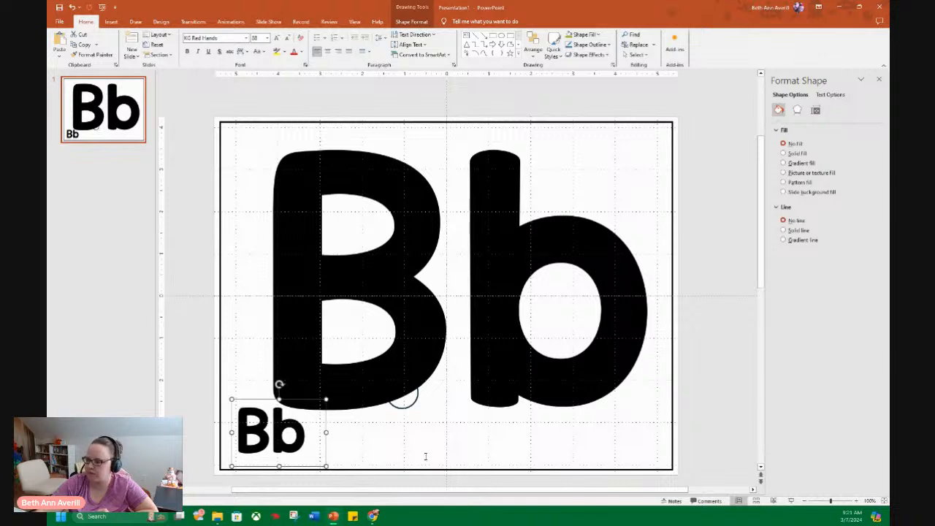
{"action": "left_click", "coordinate": [806, 501]}
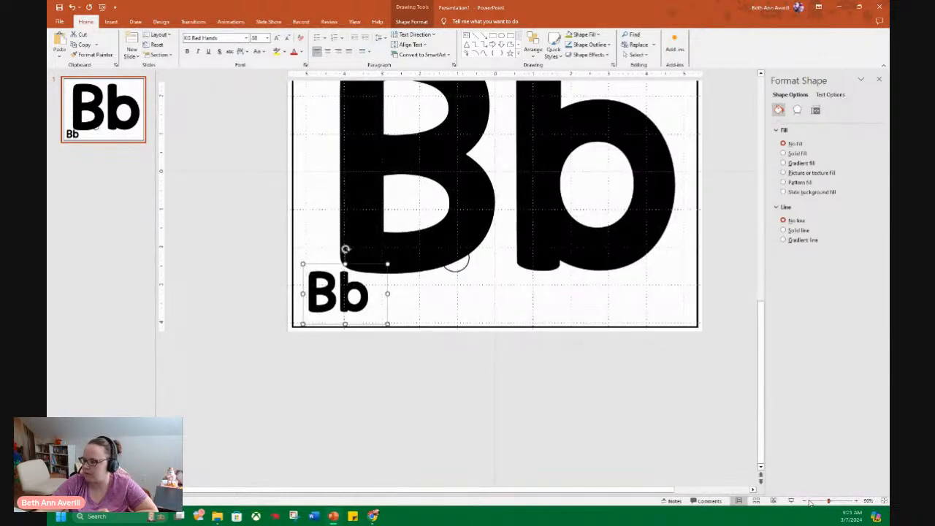
{"action": "left_click", "coordinate": [807, 501]}
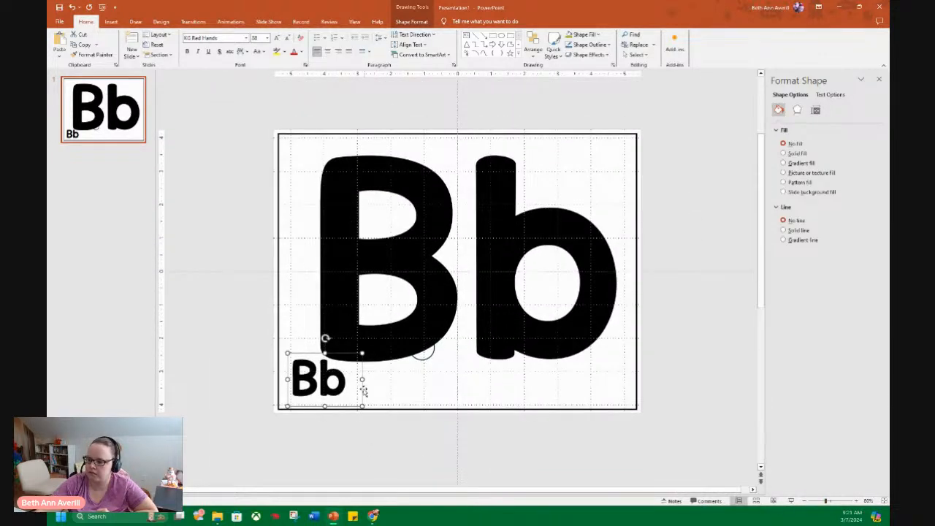
{"action": "left_click_drag", "start_coordinate": [363, 389], "coordinate": [262, 362]}
{"action": "left_click", "coordinate": [406, 215]}
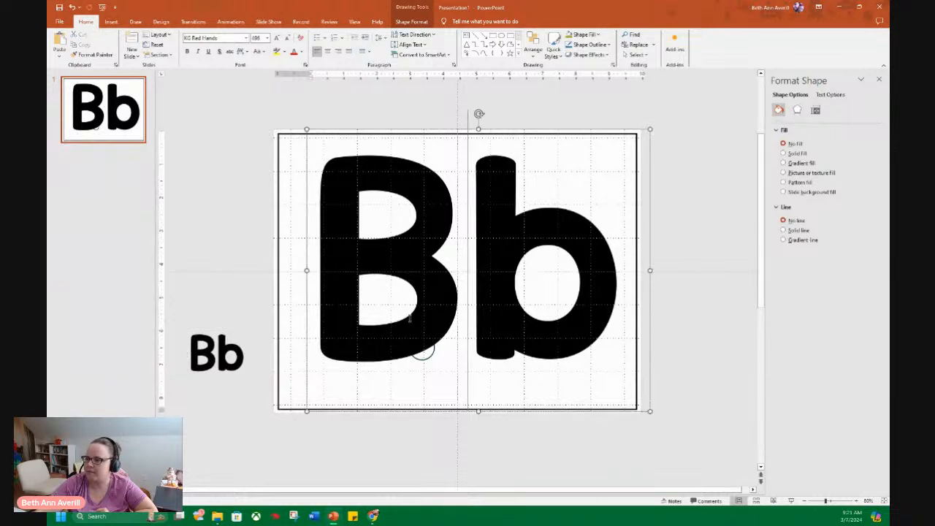
{"action": "left_click_drag", "start_coordinate": [316, 132], "coordinate": [312, 143]}
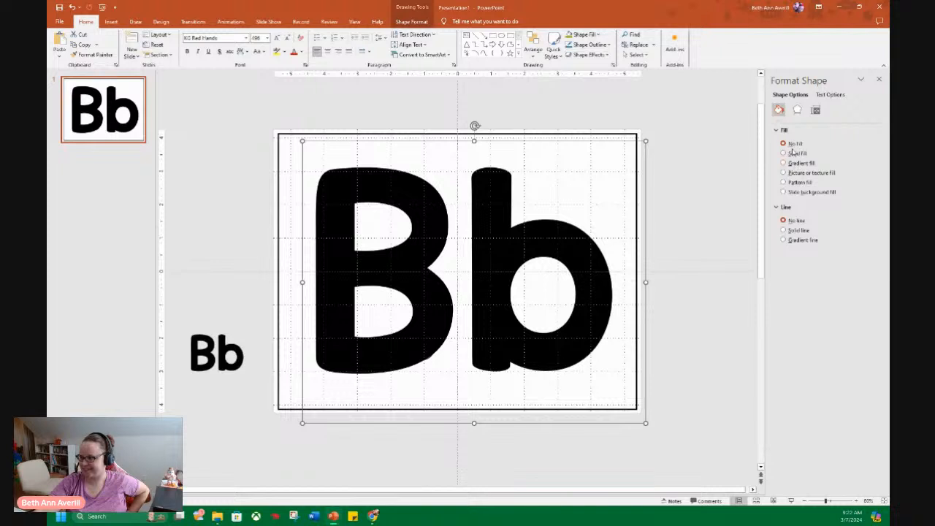
Change the text fill of the large Bb letters to white, leaving the text box without a border line
{"action": "left_click", "coordinate": [784, 230]}
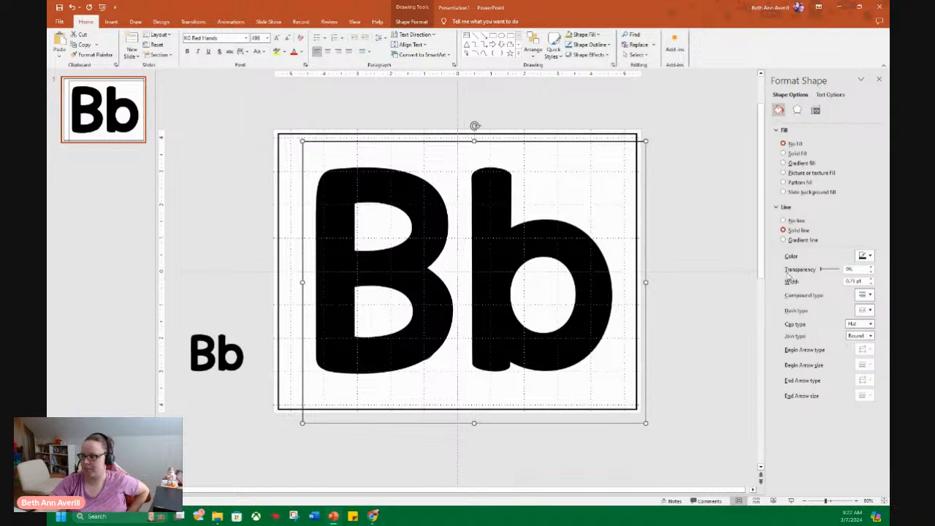
{"action": "left_click", "coordinate": [786, 220]}
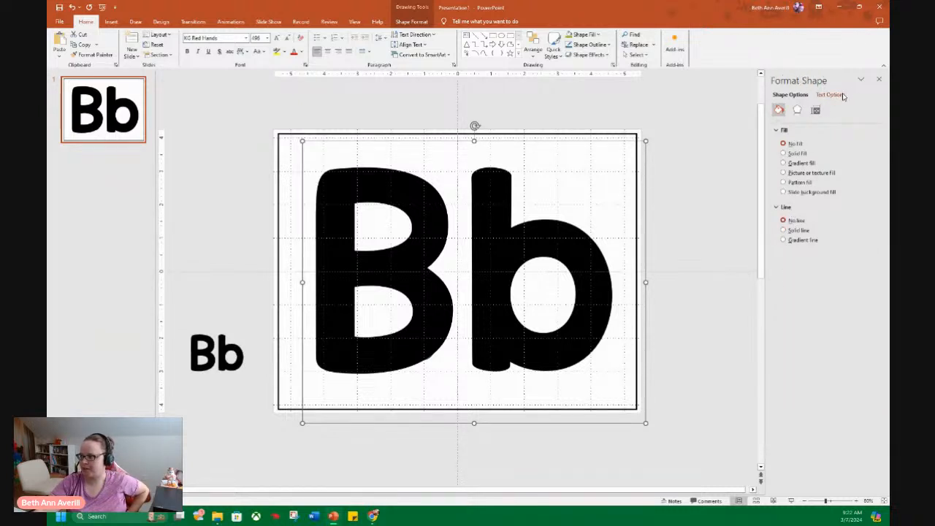
{"action": "left_click", "coordinate": [829, 95]}
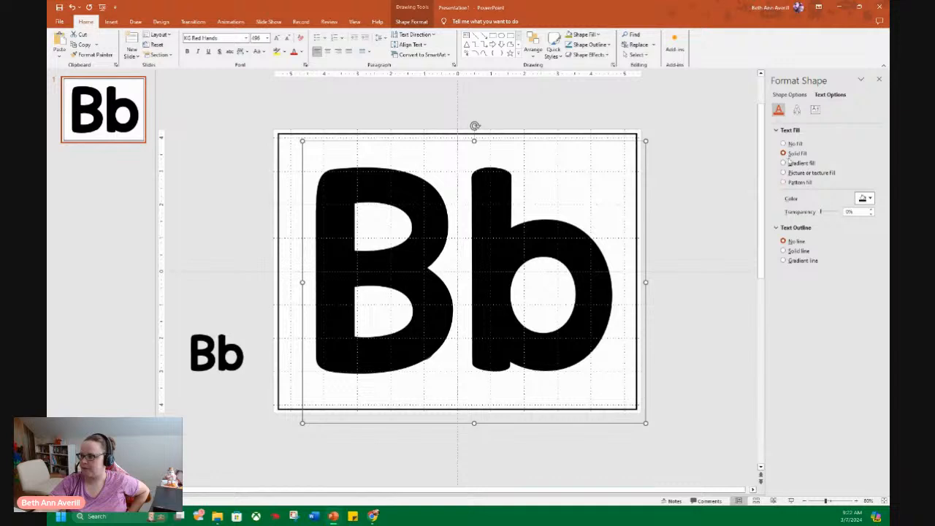
{"action": "left_click", "coordinate": [863, 198]}
{"action": "left_click", "coordinate": [823, 222]}
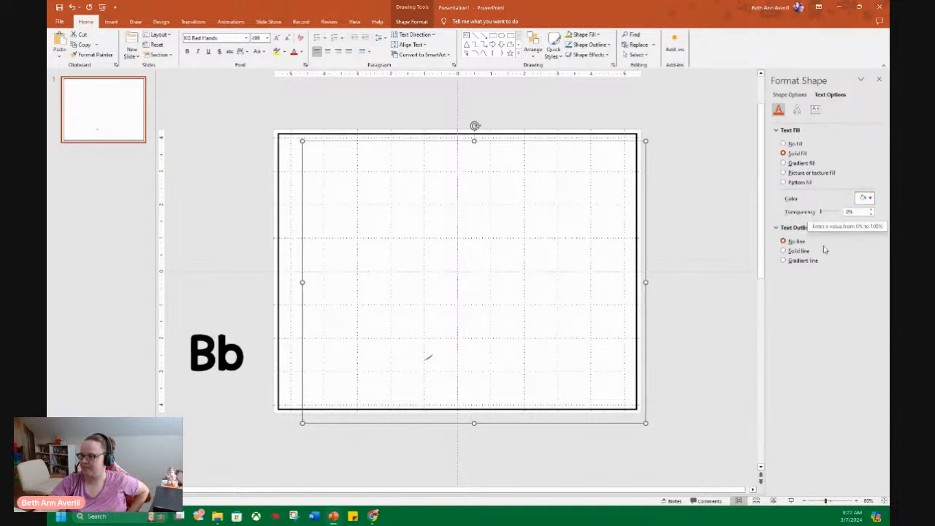
Give the large Bb letters a solid black text outline 3 pt wide
{"action": "left_click", "coordinate": [804, 252]}
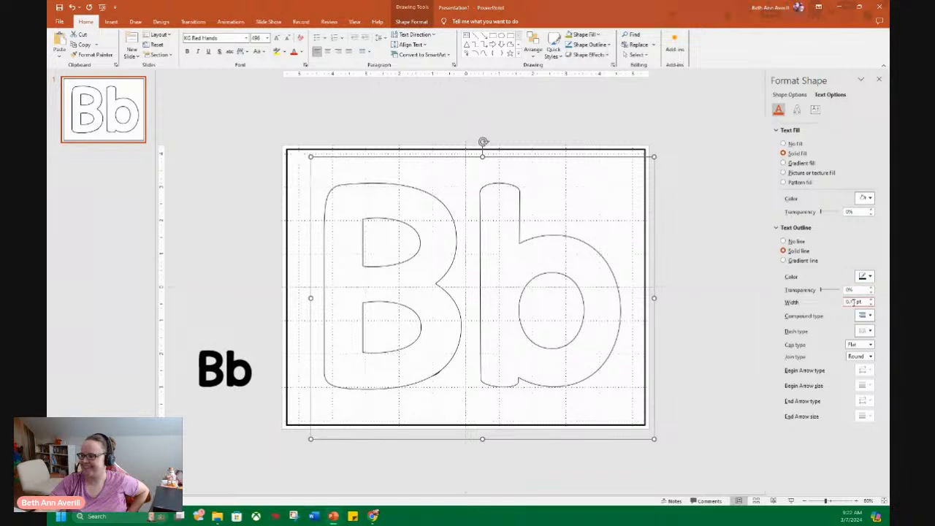
{"action": "left_click_drag", "start_coordinate": [856, 302], "coordinate": [821, 304]}
{"action": "type", "text": "3"}
{"action": "key", "text": "Return"}
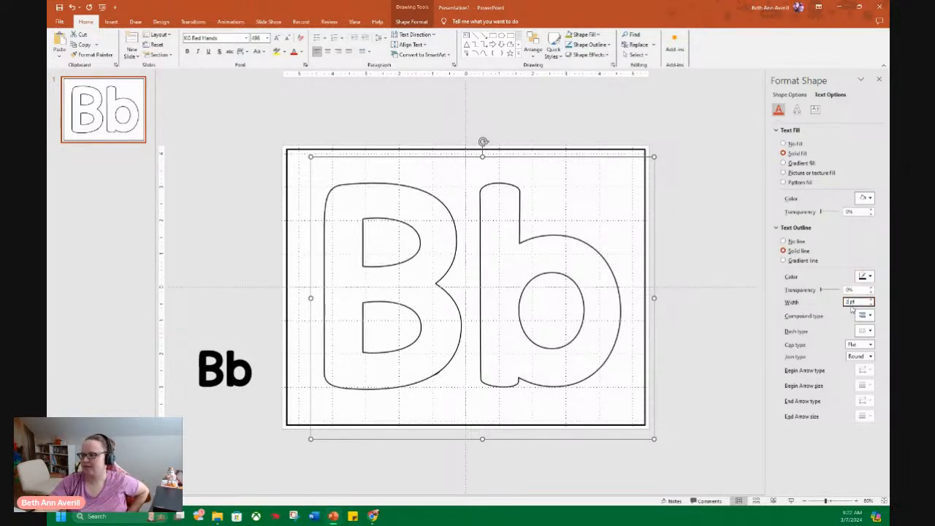
{"action": "key", "text": "BackSpace"}
{"action": "type", "text": "3"}
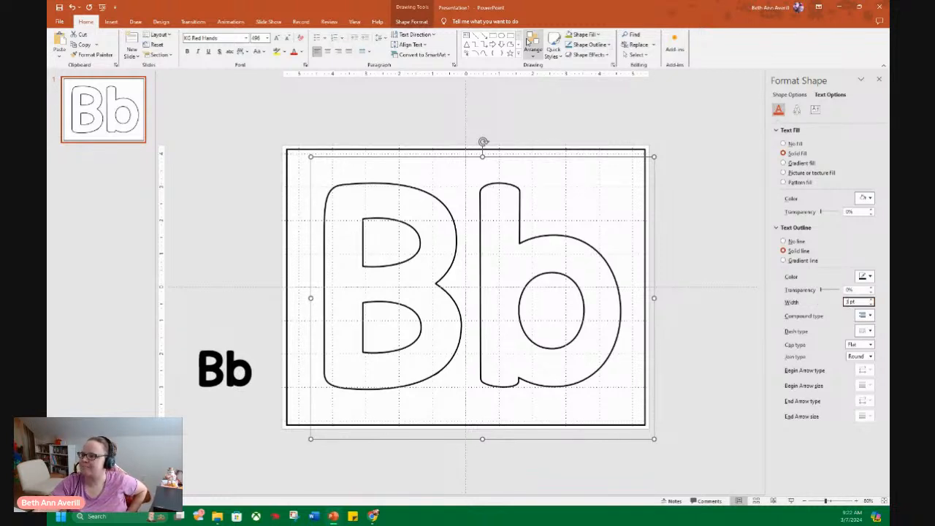
Send the large Bb text backward behind the circle and narrow its box to fit inside the page border
{"action": "left_click", "coordinate": [533, 45]}
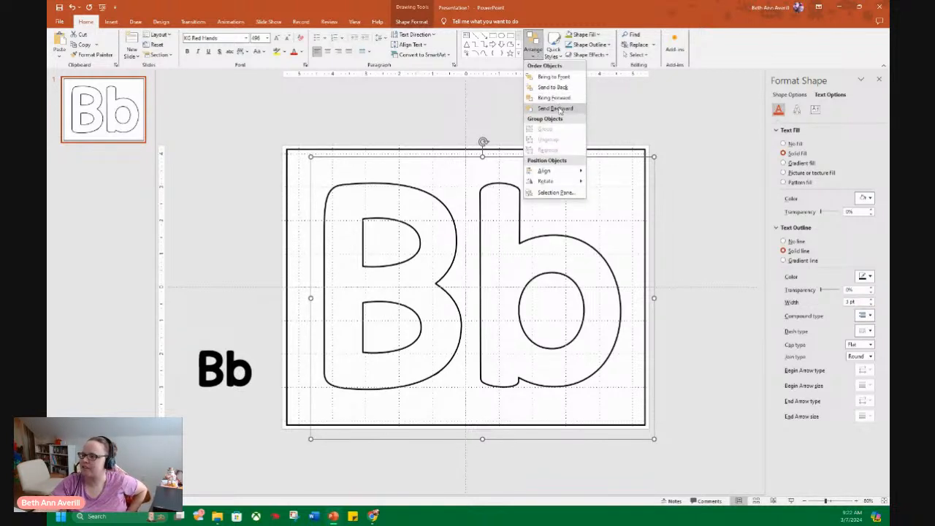
{"action": "left_click", "coordinate": [556, 108]}
{"action": "left_click", "coordinate": [634, 217]}
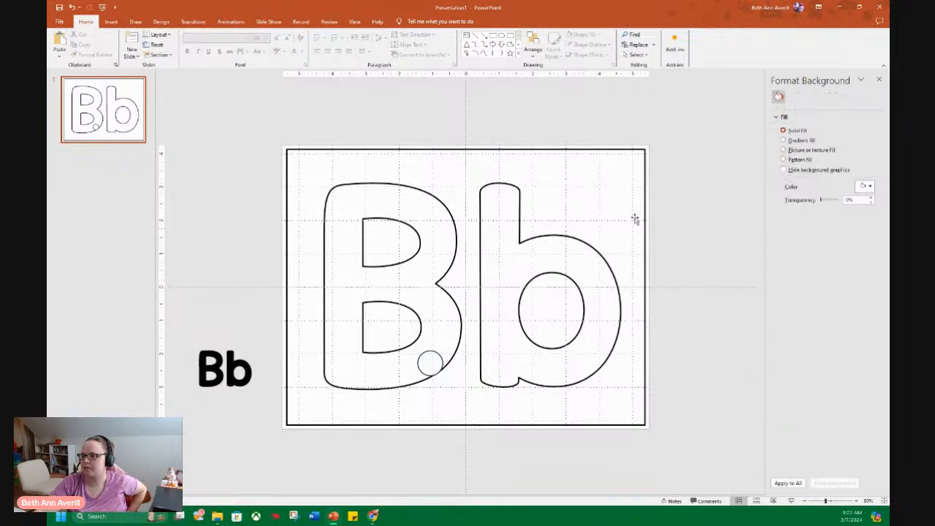
{"action": "left_click", "coordinate": [641, 169]}
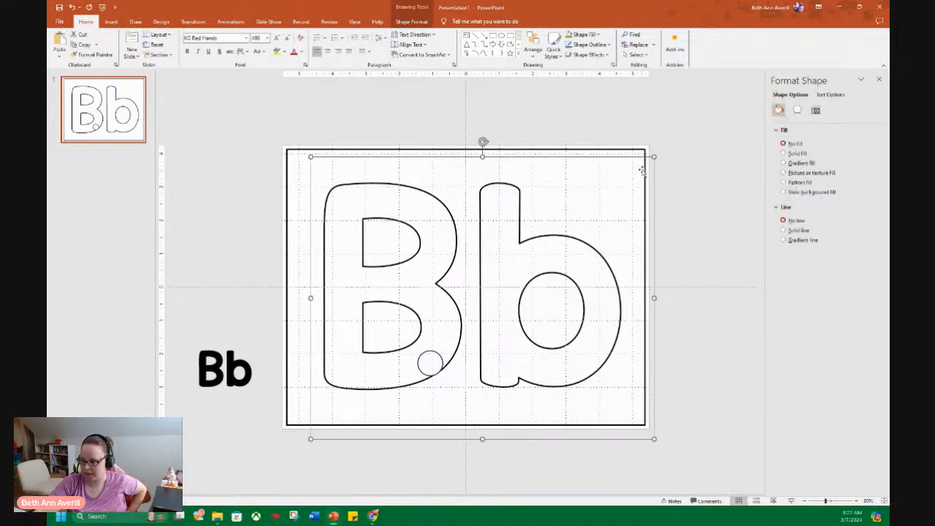
{"action": "left_click_drag", "start_coordinate": [654, 298], "coordinate": [633, 298]}
{"action": "mouse_move", "coordinate": [633, 334]}
{"action": "left_mouse_down"}
{"action": "mouse_move", "coordinate": [634, 324]}
{"action": "mouse_move", "coordinate": [632, 335]}
{"action": "left_mouse_up"}
Move the circle into the lower-left corner of the outlined capital B
{"action": "left_click", "coordinate": [437, 371]}
{"action": "left_click_drag", "start_coordinate": [436, 356], "coordinate": [351, 358]}
{"action": "left_click", "coordinate": [555, 187]}
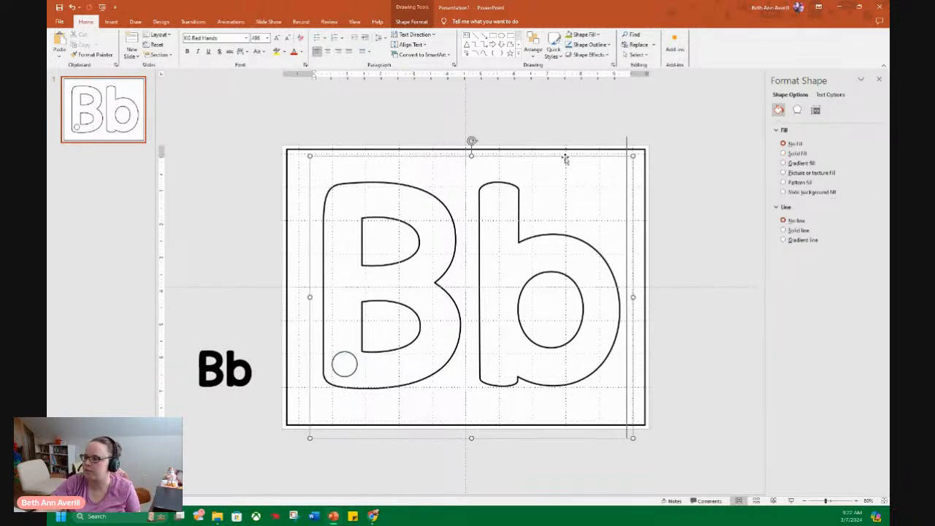
Reduce the large Bb text to font size 413 and shift its text box toward the middle of the page
{"action": "left_click", "coordinate": [287, 38]}
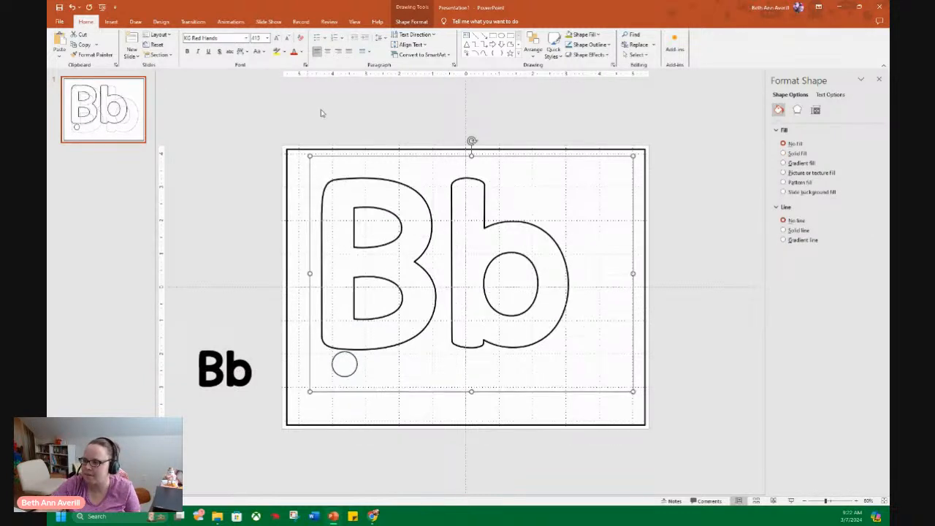
{"action": "left_click", "coordinate": [308, 295]}
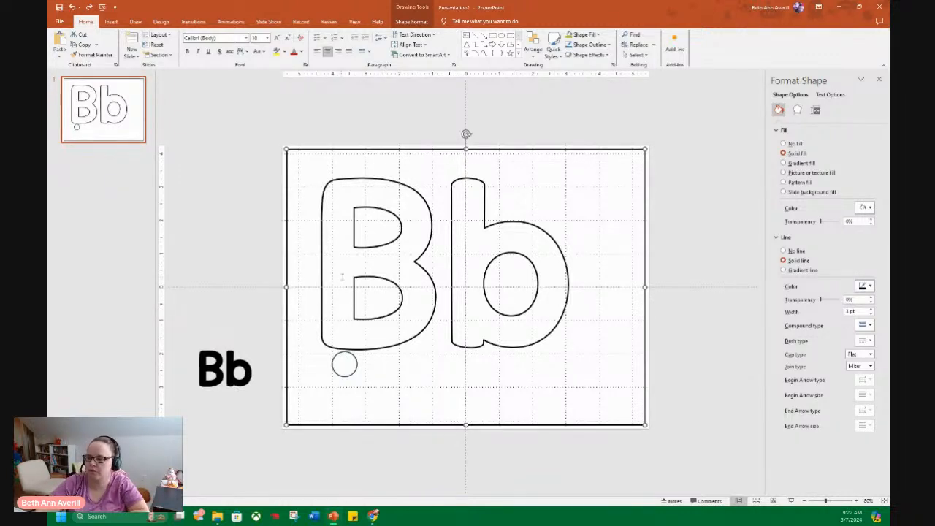
{"action": "left_click", "coordinate": [328, 285]}
{"action": "left_click_drag", "start_coordinate": [311, 271], "coordinate": [331, 271]}
{"action": "left_click", "coordinate": [661, 286]}
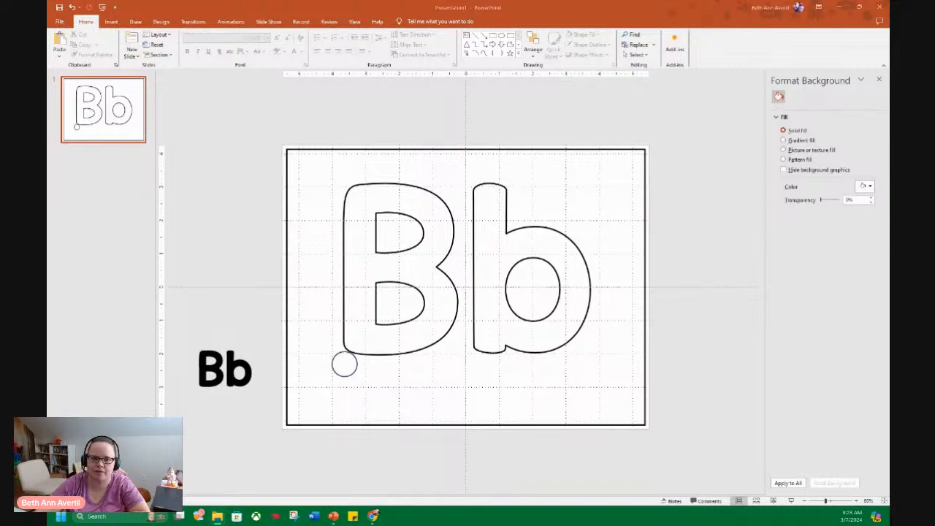
Bring up the png clip art folder and look through the letter B pictures in it
{"action": "left_click_drag", "start_coordinate": [293, 185], "coordinate": [367, 127]}
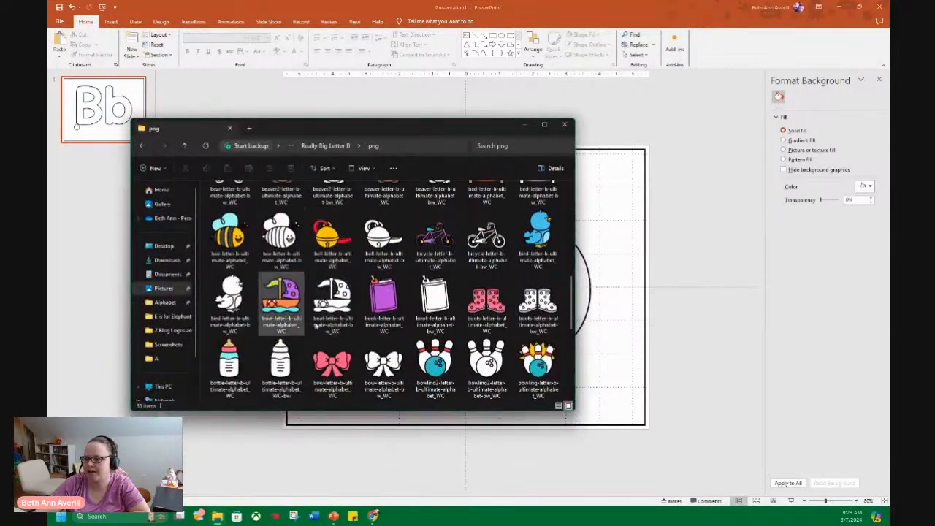
{"action": "scroll", "coordinate": [535, 307], "scroll_direction": "up", "scroll_amount": 3}
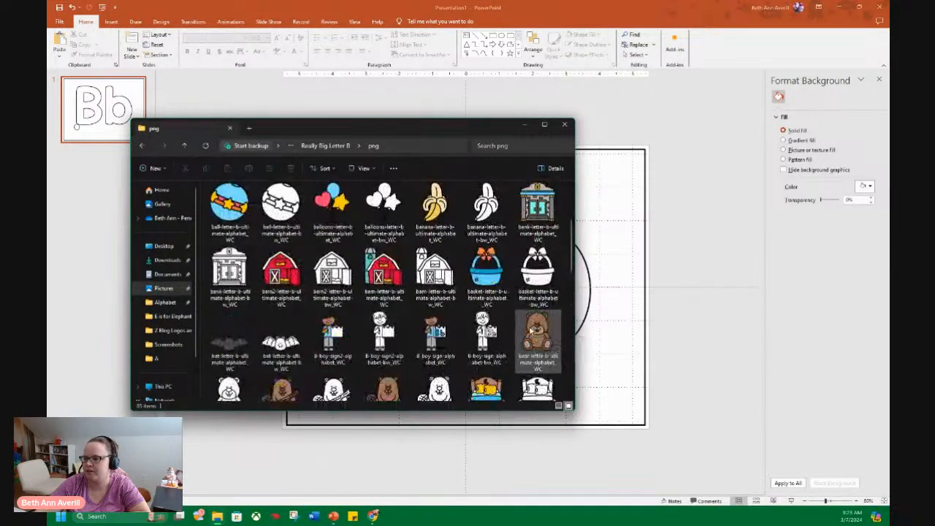
{"action": "scroll", "coordinate": [482, 332], "scroll_direction": "down", "scroll_amount": 5}
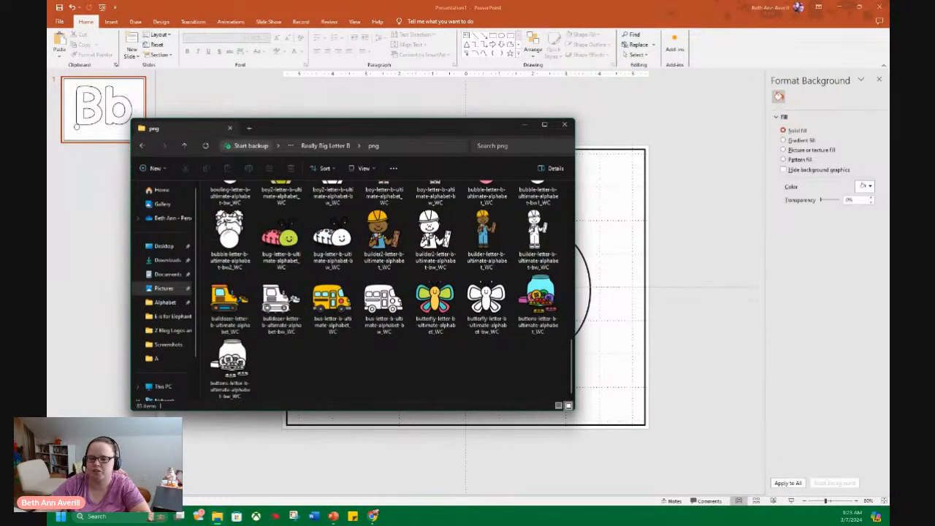
{"action": "left_click_drag", "start_coordinate": [388, 129], "coordinate": [2, 285]}
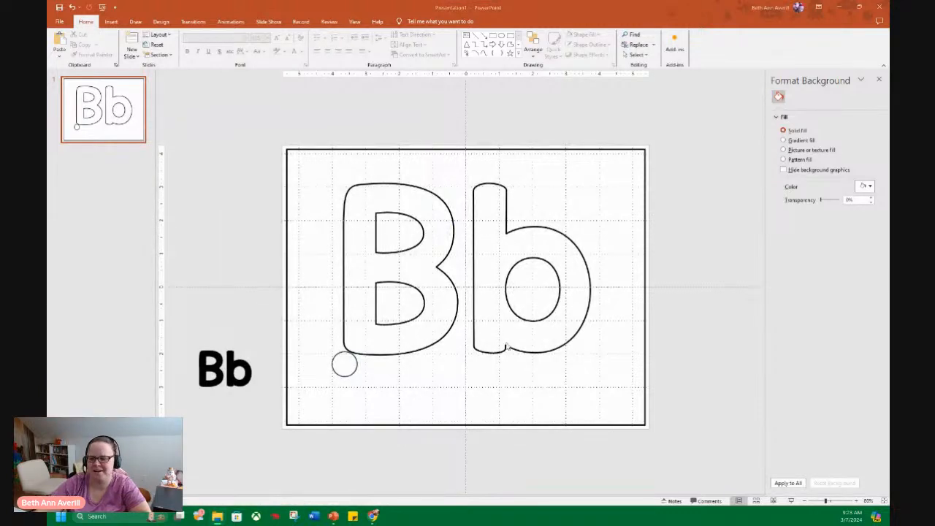
Move the large Bb letters lower on the page and fit the circle into the lower-left corner of the capital B
{"action": "left_click", "coordinate": [343, 365]}
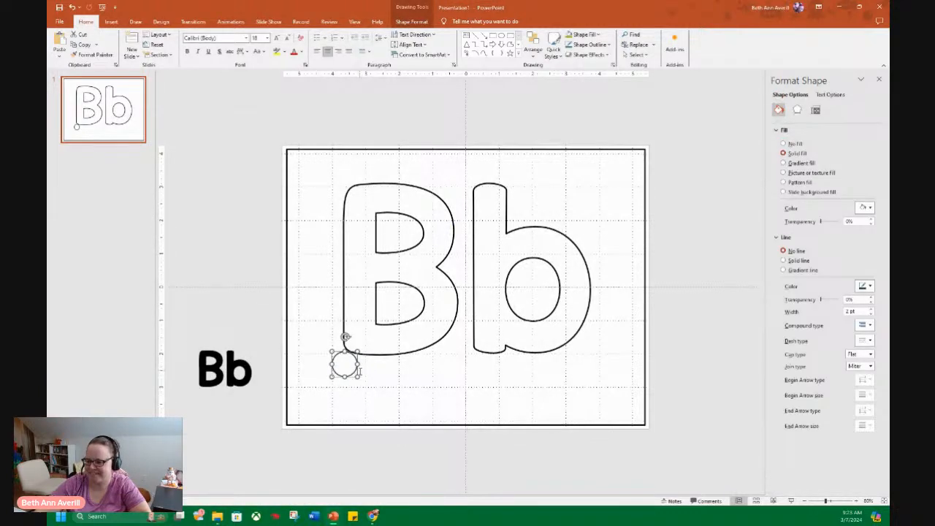
{"action": "left_click_drag", "start_coordinate": [356, 374], "coordinate": [371, 340]}
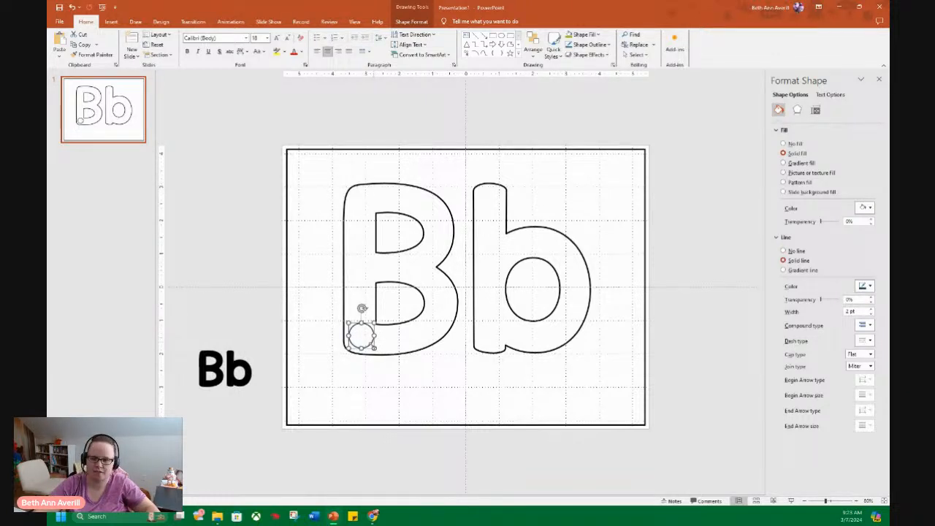
{"action": "left_click", "coordinate": [433, 238]}
{"action": "left_click_drag", "start_coordinate": [442, 161], "coordinate": [444, 190]}
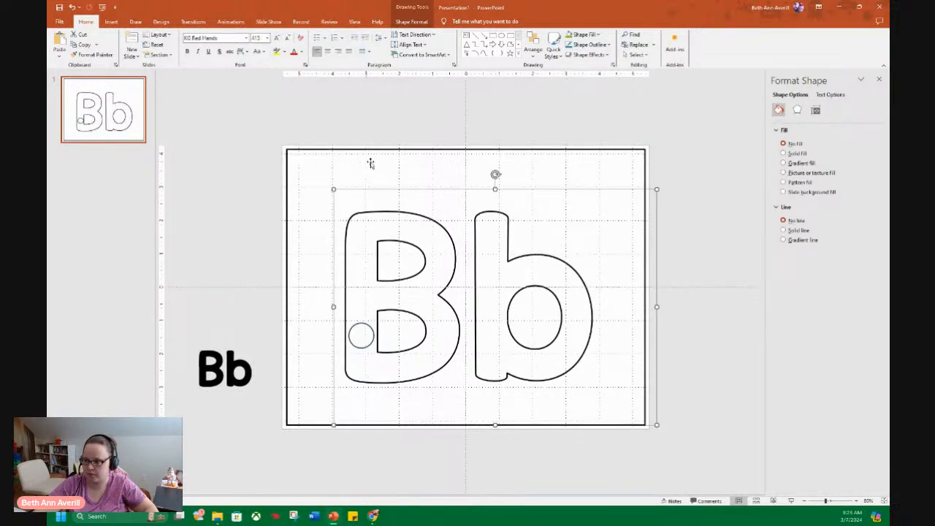
{"action": "left_click", "coordinate": [248, 319]}
{"action": "left_click", "coordinate": [345, 325]}
{"action": "left_click", "coordinate": [368, 339]}
{"action": "left_click_drag", "start_coordinate": [368, 339], "coordinate": [362, 356]}
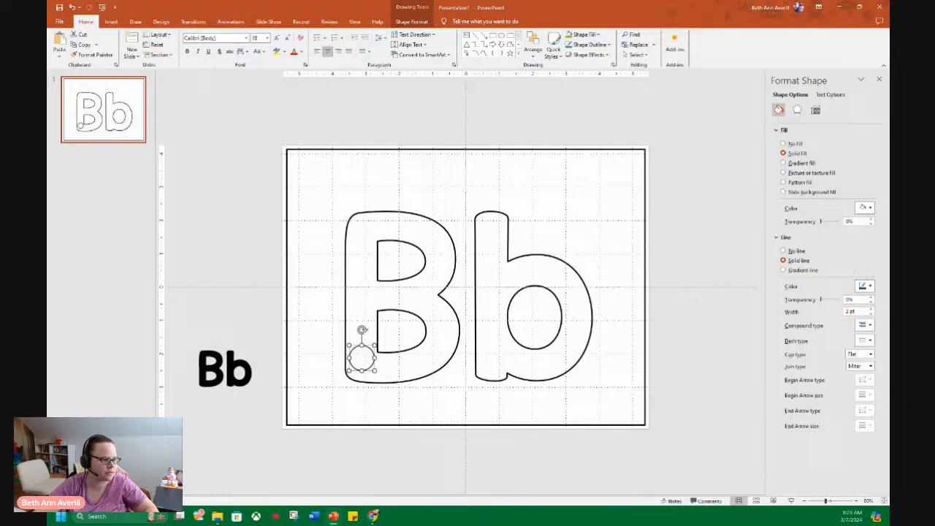
Bring the png clip art folder back over the slide, enlarge its window and look through the pictures from the beginning
{"action": "left_click_drag", "start_coordinate": [48, 187], "coordinate": [331, 145]}
{"action": "left_click_drag", "start_coordinate": [582, 440], "coordinate": [773, 490]}
{"action": "left_click_drag", "start_coordinate": [421, 136], "coordinate": [400, 85]}
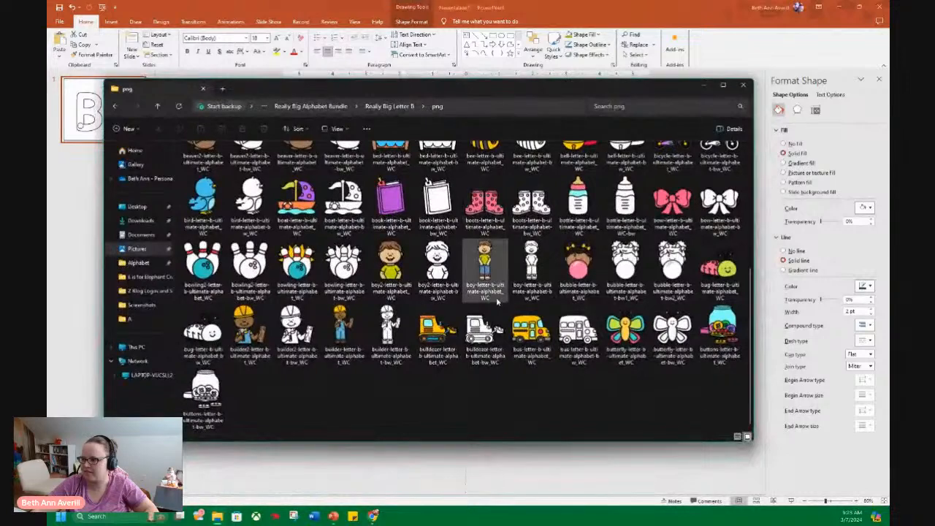
{"action": "scroll", "coordinate": [497, 301], "scroll_direction": "up", "scroll_amount": 3}
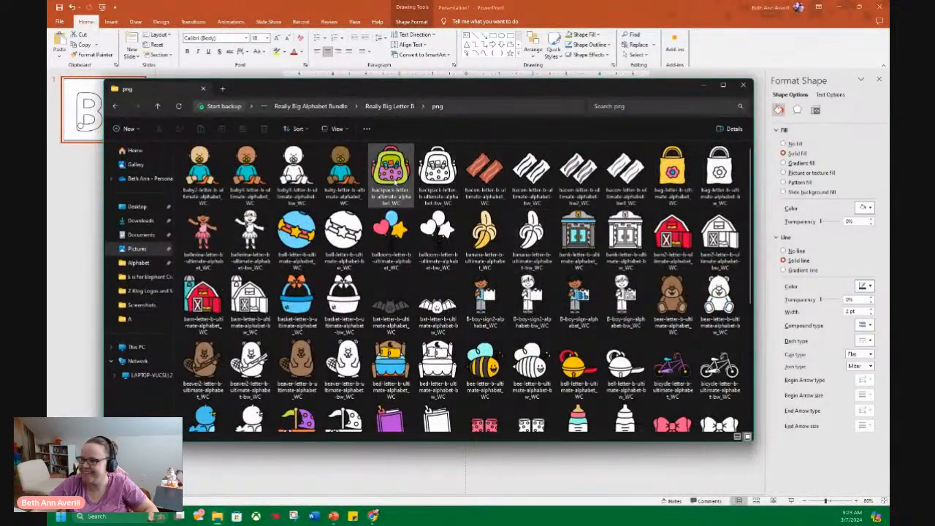
View the clip art set's overview image from the Really Big Letter B folder in Photos, close it and return to the png folder
{"action": "left_click", "coordinate": [387, 106]}
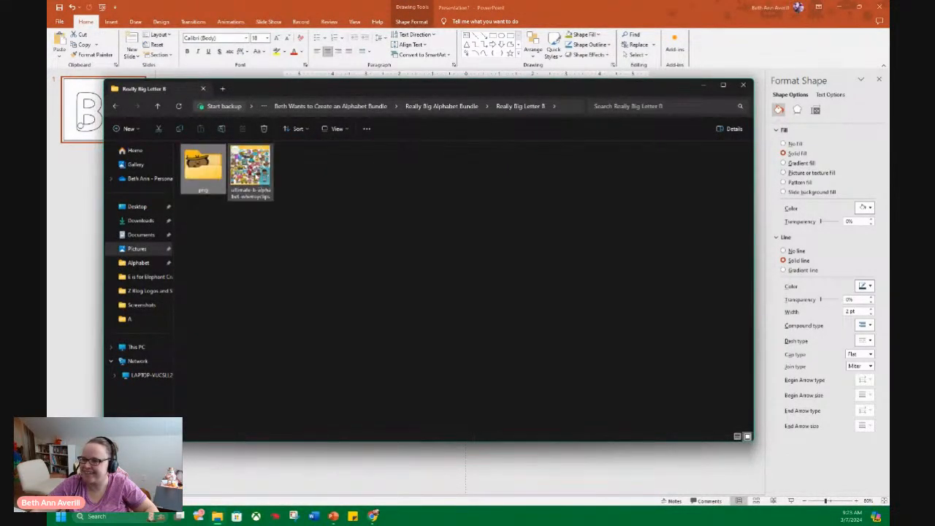
{"action": "double_click", "coordinate": [249, 172]}
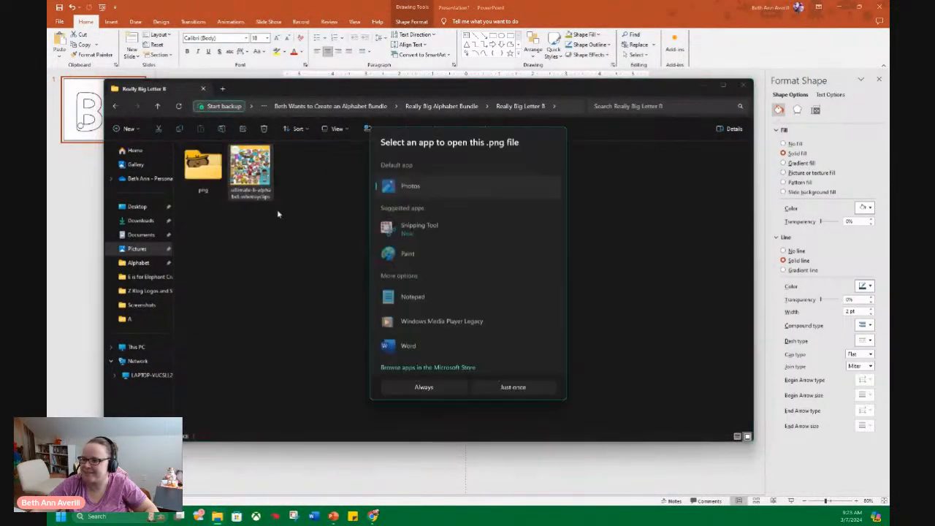
{"action": "double_click", "coordinate": [410, 184]}
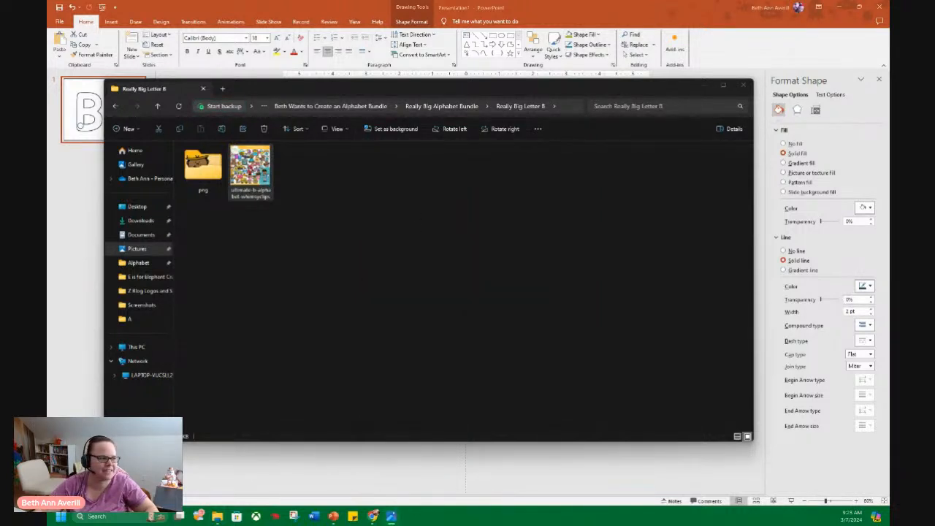
{"action": "left_click_drag", "start_coordinate": [414, 168], "coordinate": [577, 68]}
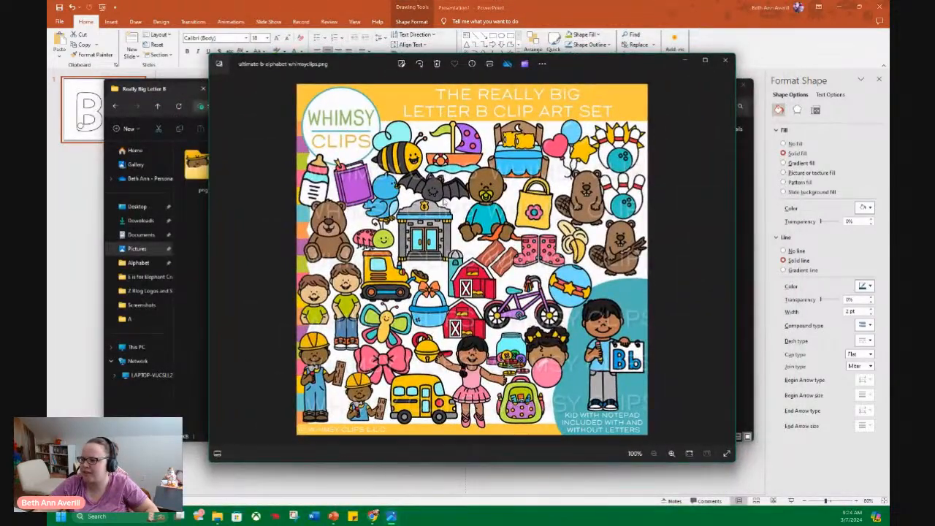
{"action": "left_click", "coordinate": [724, 59]}
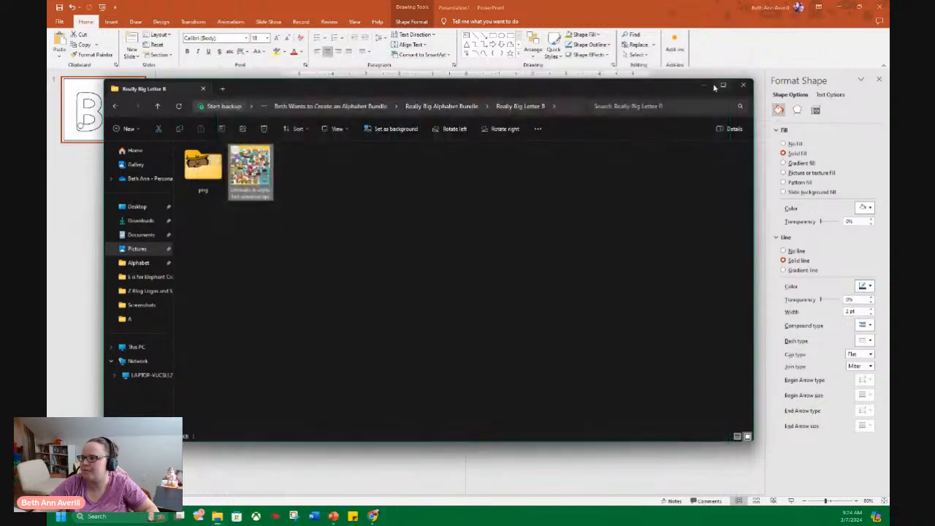
{"action": "double_click", "coordinate": [203, 166]}
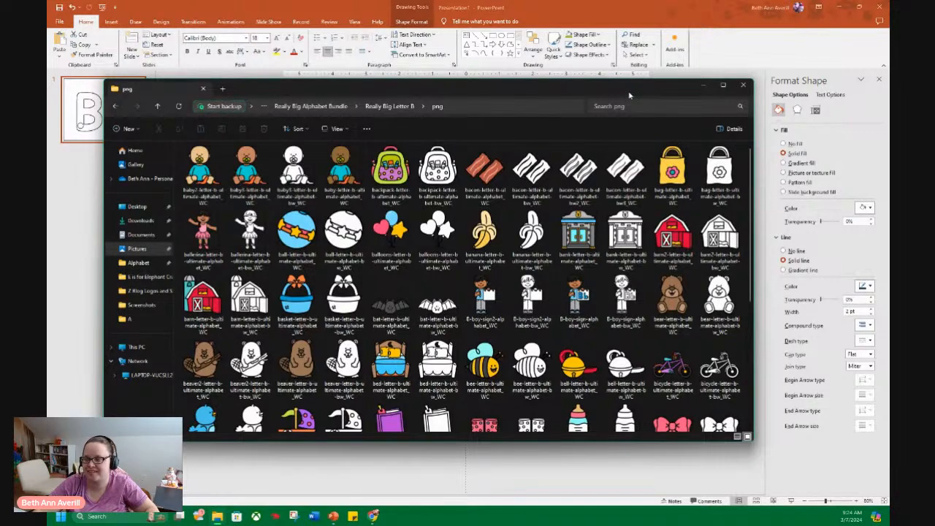
{"action": "left_click_drag", "start_coordinate": [629, 96], "coordinate": [48, 176]}
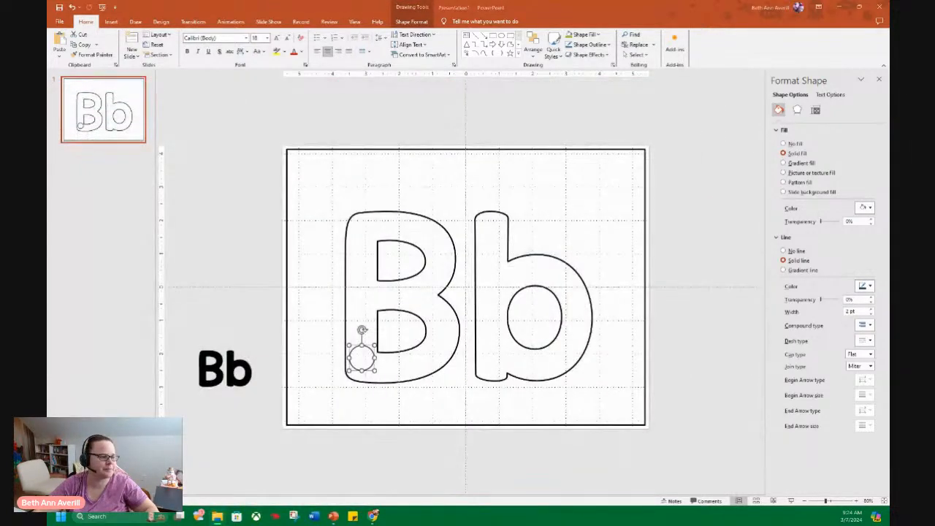
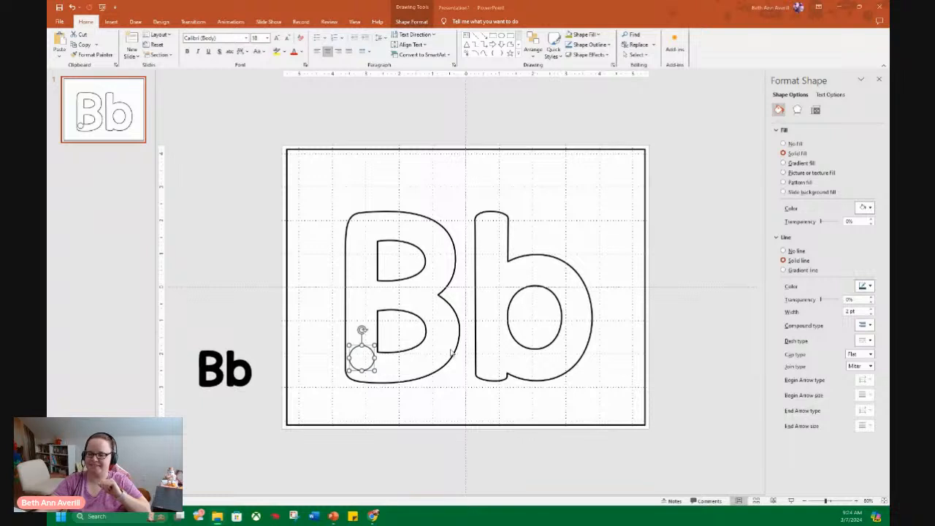
Keep a spare circle off the slide and stack five duplicate circles up the stem of the capital B
{"action": "left_click_drag", "start_coordinate": [364, 357], "coordinate": [208, 230]}
{"action": "left_click", "coordinate": [363, 365]}
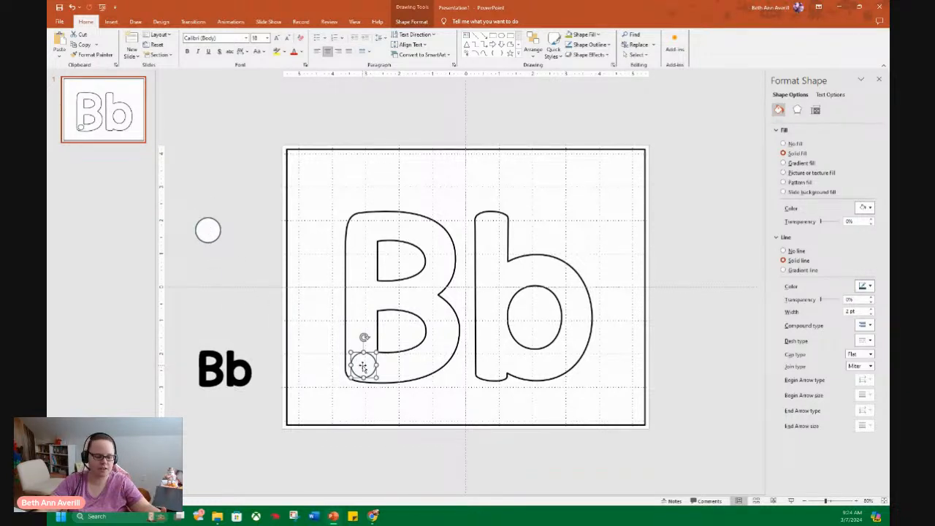
{"action": "left_click_drag", "start_coordinate": [363, 371], "coordinate": [360, 294]}
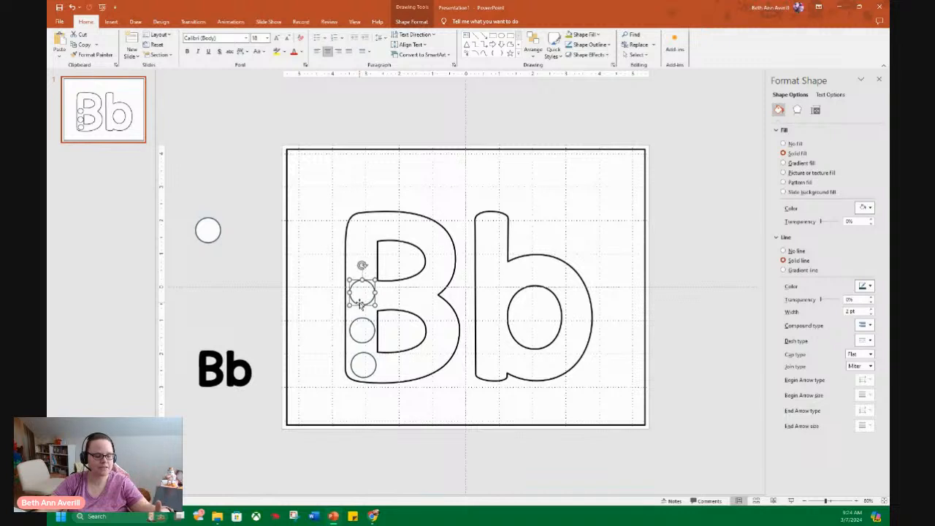
{"action": "left_click_drag", "start_coordinate": [361, 307], "coordinate": [361, 269]}
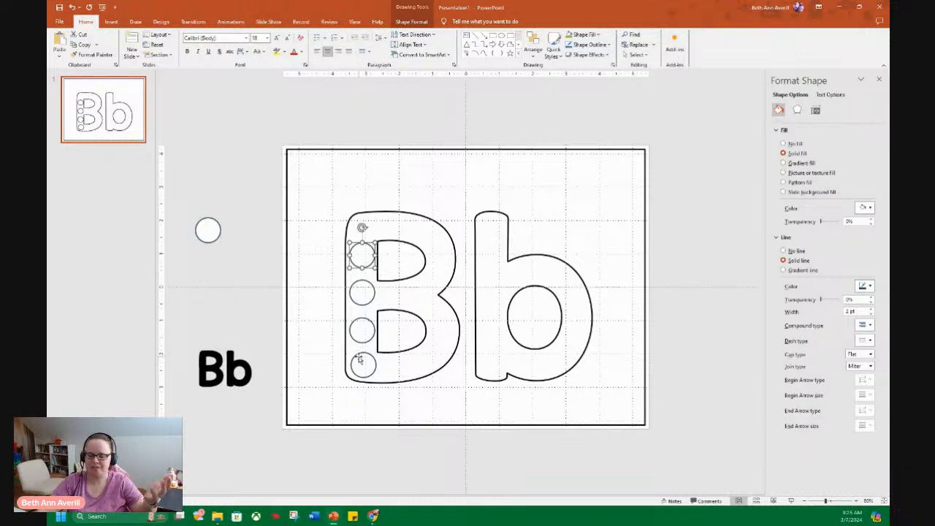
{"action": "key", "text": "ctrl+d"}
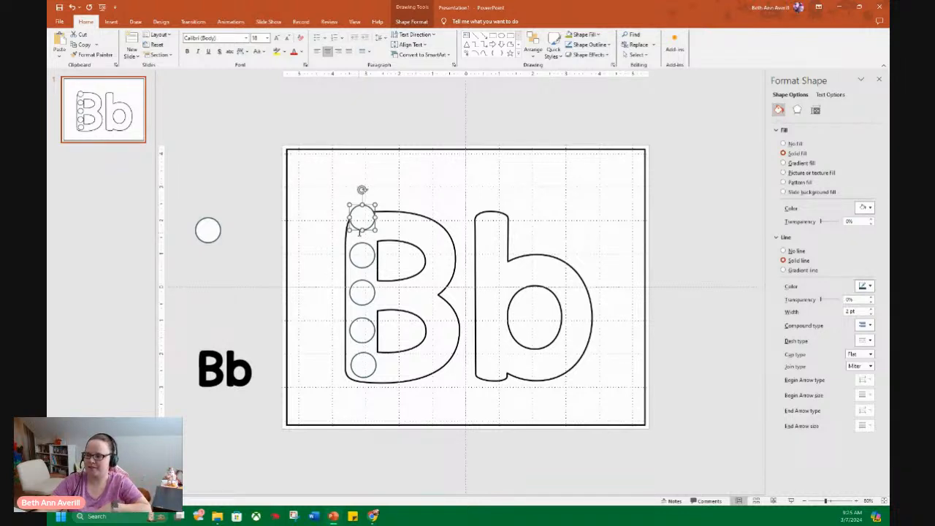
{"action": "left_click_drag", "start_coordinate": [361, 218], "coordinate": [363, 230]}
Distribute the five circles in the capital B's stem evenly in the vertical direction
{"action": "left_click_drag", "start_coordinate": [256, 176], "coordinate": [394, 425]}
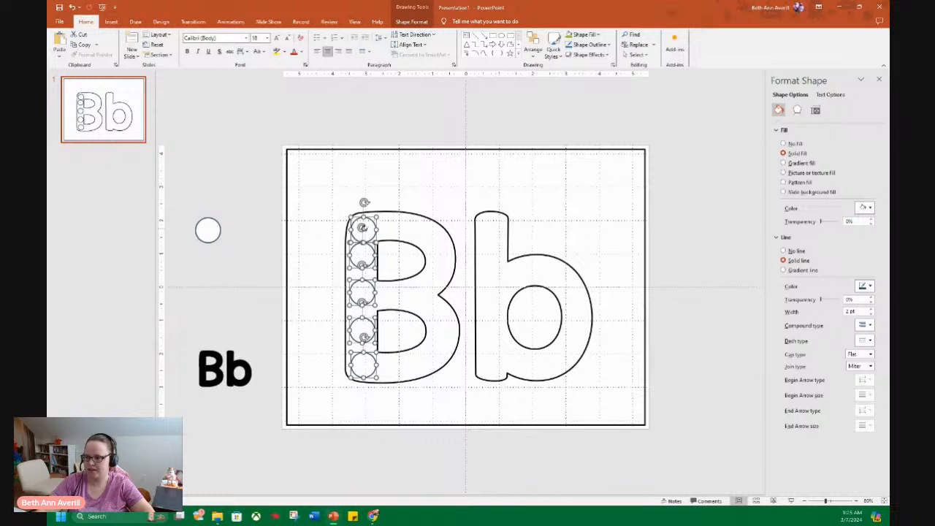
{"action": "left_click", "coordinate": [532, 48]}
{"action": "mouse_move", "coordinate": [547, 171]}
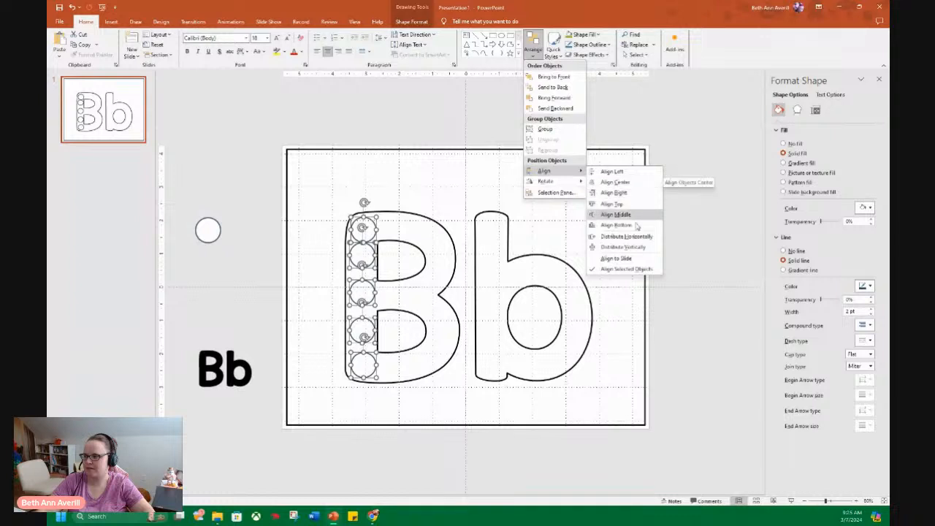
{"action": "left_click", "coordinate": [633, 247]}
{"action": "left_click", "coordinate": [289, 265]}
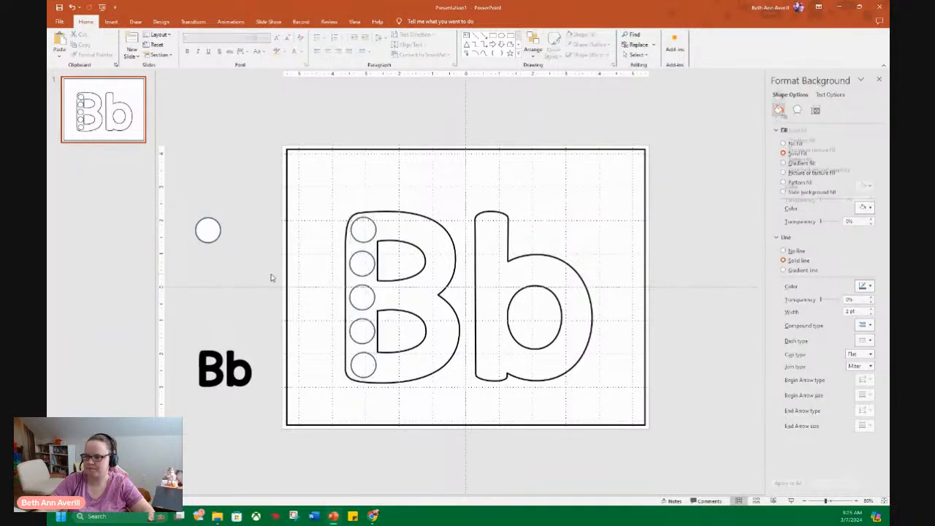
Duplicate the column of five circles and place the copy inside the stem of the lowercase b
{"action": "left_click", "coordinate": [361, 363]}
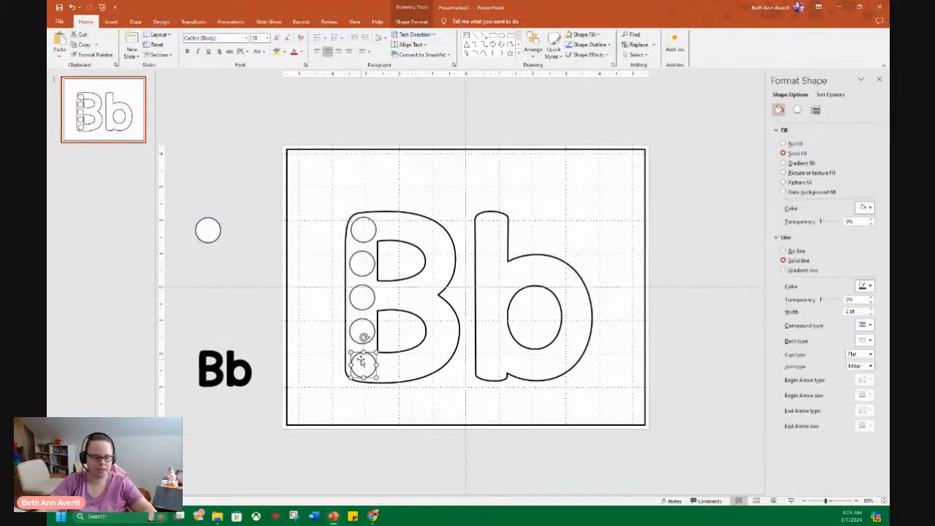
{"action": "left_click", "coordinate": [364, 328], "text": "shift"}
{"action": "left_click", "coordinate": [363, 293], "text": "shift"}
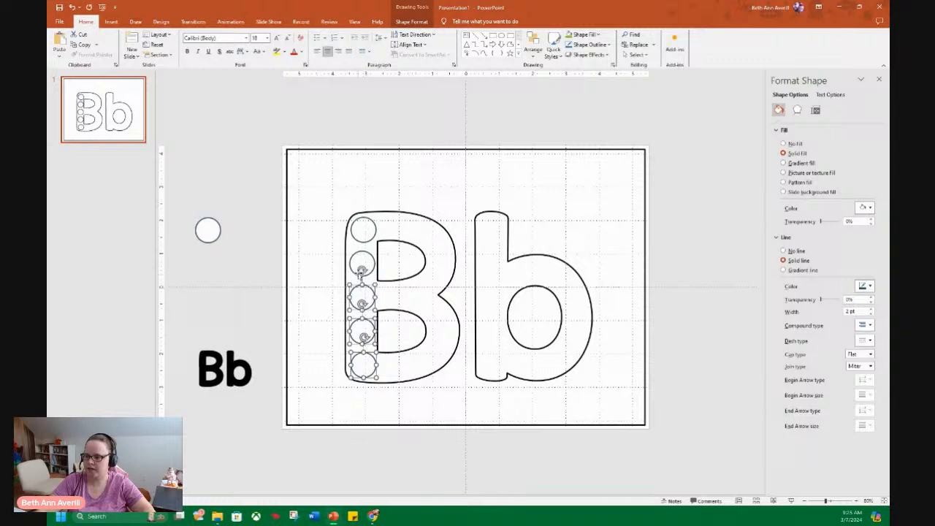
{"action": "left_click", "coordinate": [363, 263], "text": "shift"}
{"action": "left_click", "coordinate": [366, 231], "text": "shift"}
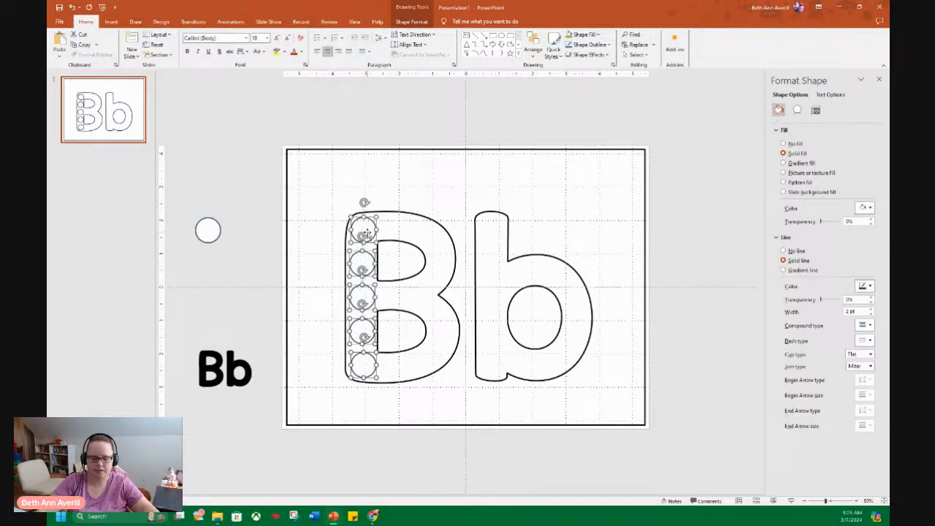
{"action": "key", "text": "ctrl+d"}
{"action": "left_click_drag", "start_coordinate": [373, 247], "coordinate": [501, 257]}
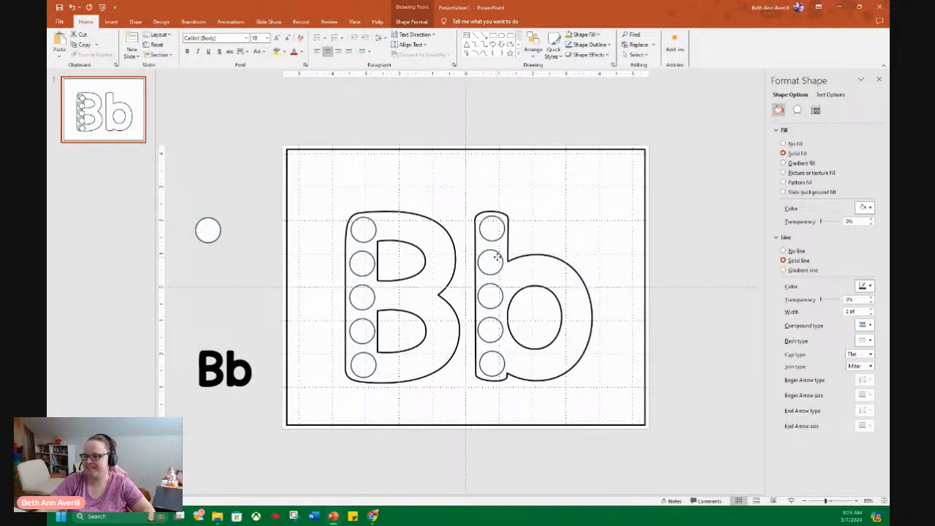
{"action": "left_click_drag", "start_coordinate": [497, 257], "coordinate": [496, 257]}
Align the five circles in the lowercase b's stem to their right edges
{"action": "left_click", "coordinate": [534, 48]}
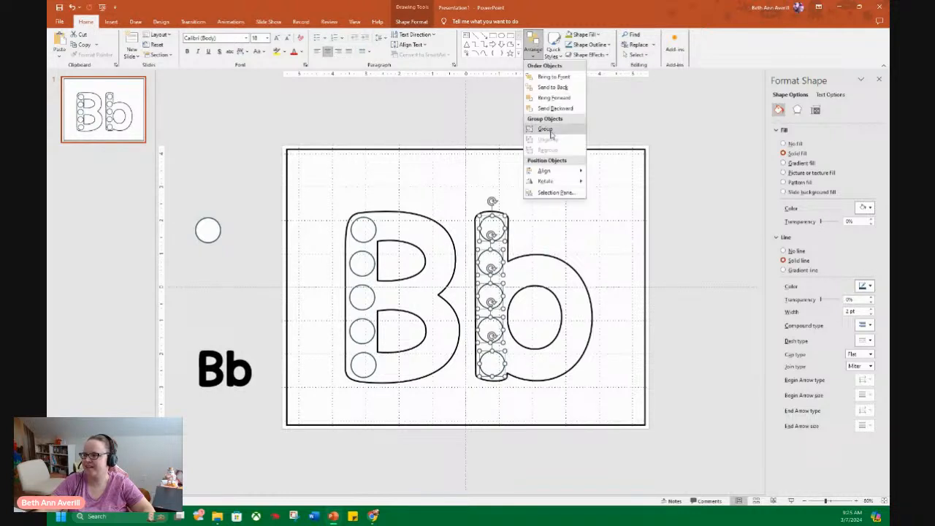
{"action": "mouse_move", "coordinate": [555, 171]}
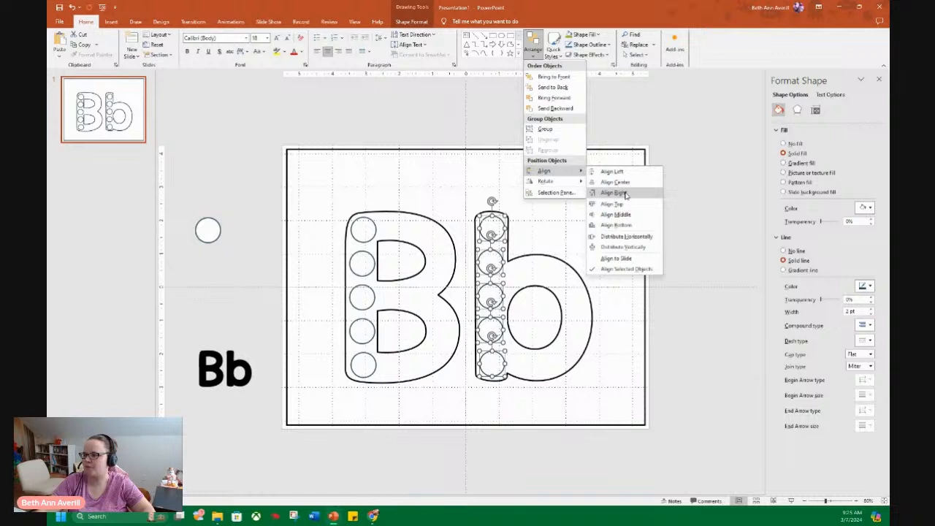
{"action": "left_click", "coordinate": [625, 194]}
{"action": "left_click", "coordinate": [706, 196]}
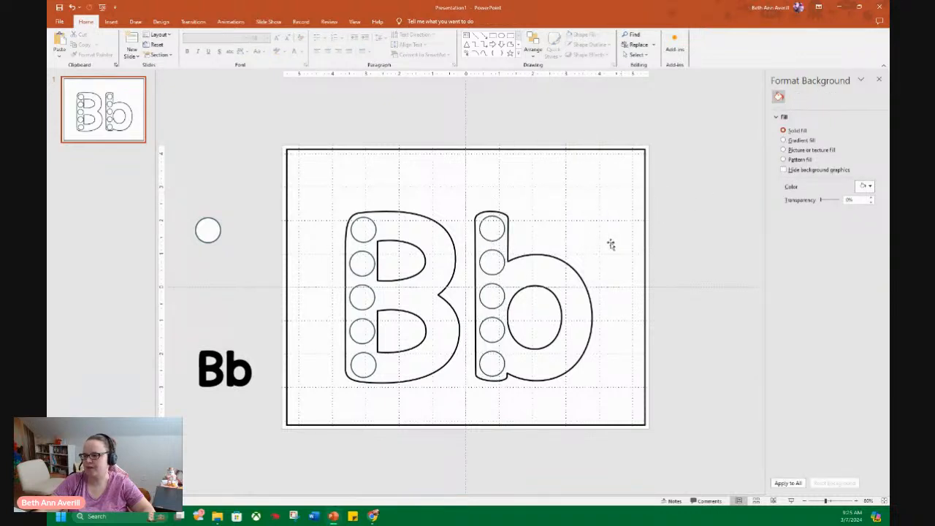
Copy stem circles around the capital B's upper bowl and place one on the middle bar
{"action": "left_click_drag", "start_coordinate": [366, 229], "coordinate": [401, 228]}
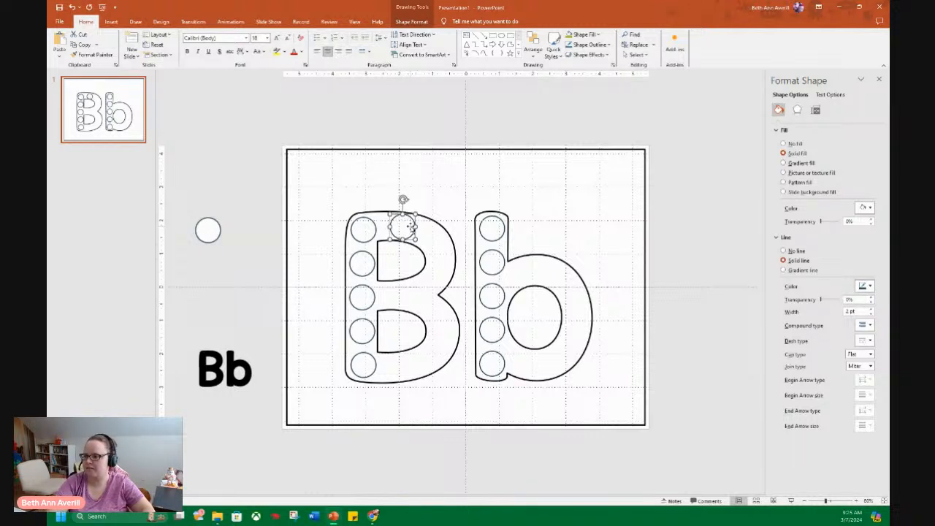
{"action": "left_click_drag", "start_coordinate": [413, 229], "coordinate": [438, 246]}
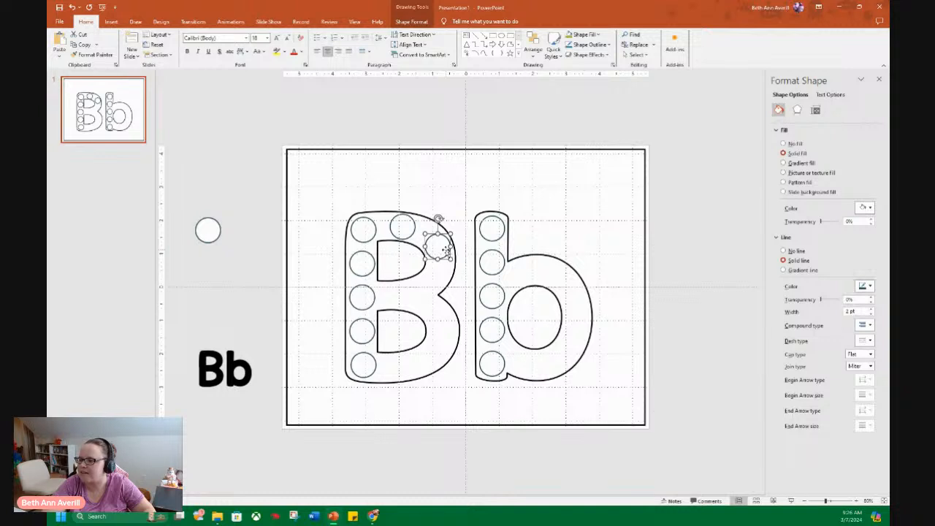
{"action": "left_click_drag", "start_coordinate": [448, 252], "coordinate": [436, 283]}
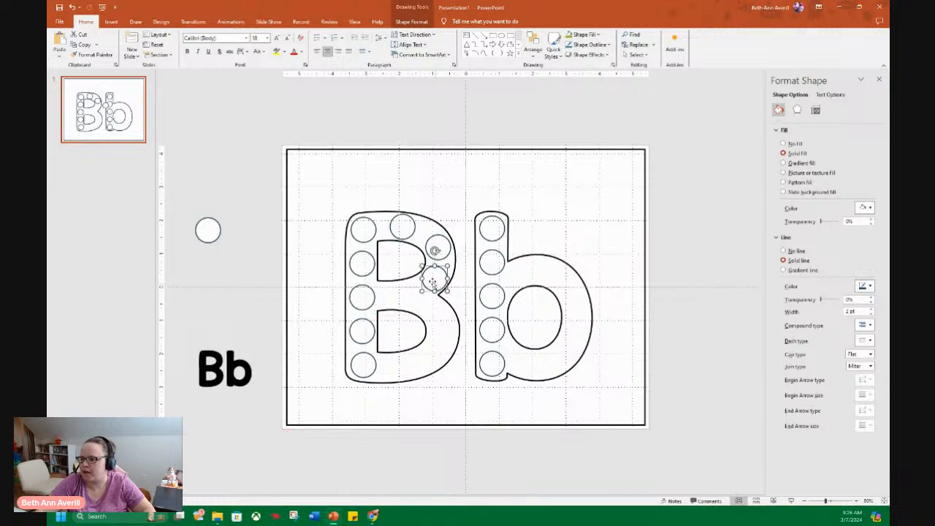
{"action": "right_click", "coordinate": [367, 234]}
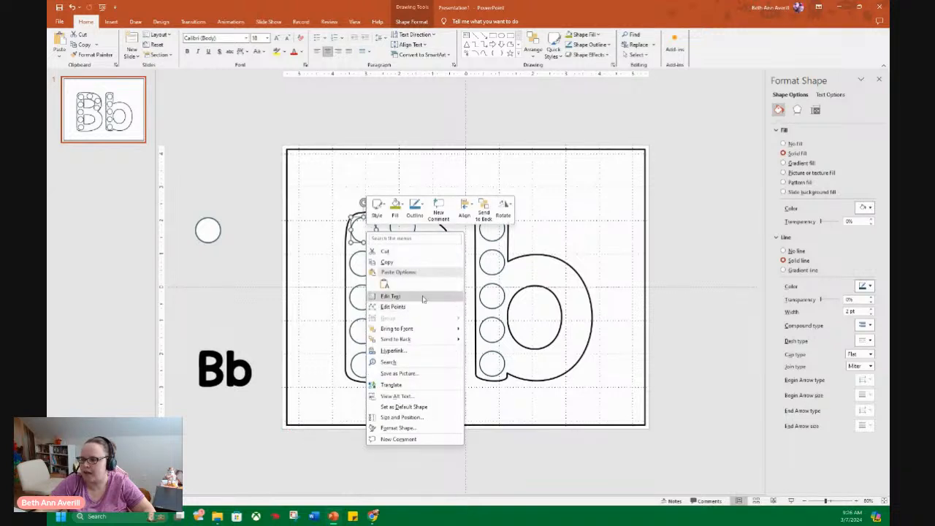
{"action": "left_click", "coordinate": [248, 261]}
{"action": "left_click", "coordinate": [431, 283]}
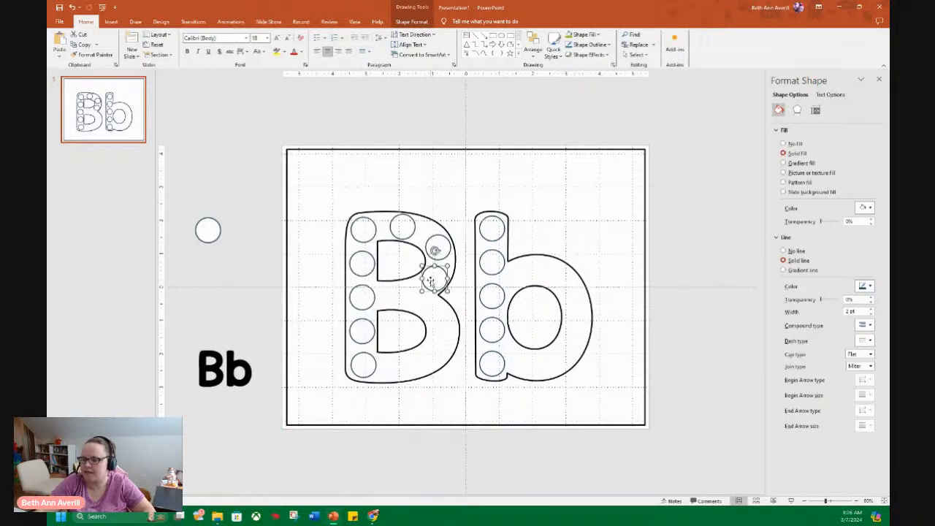
{"action": "left_click_drag", "start_coordinate": [432, 283], "coordinate": [408, 293]}
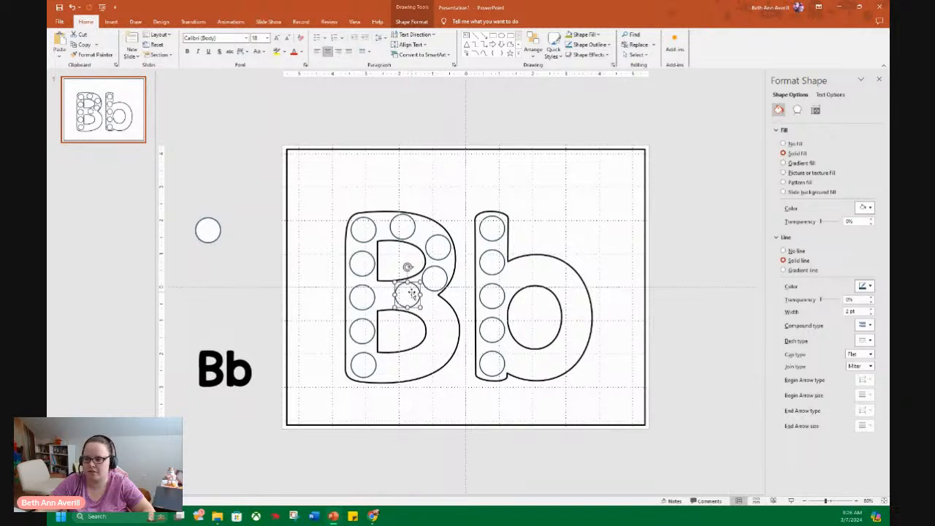
Duplicate circles around the capital B's lower bowl and respace the circles in its upper bowl
{"action": "key", "text": "ctrl+d"}
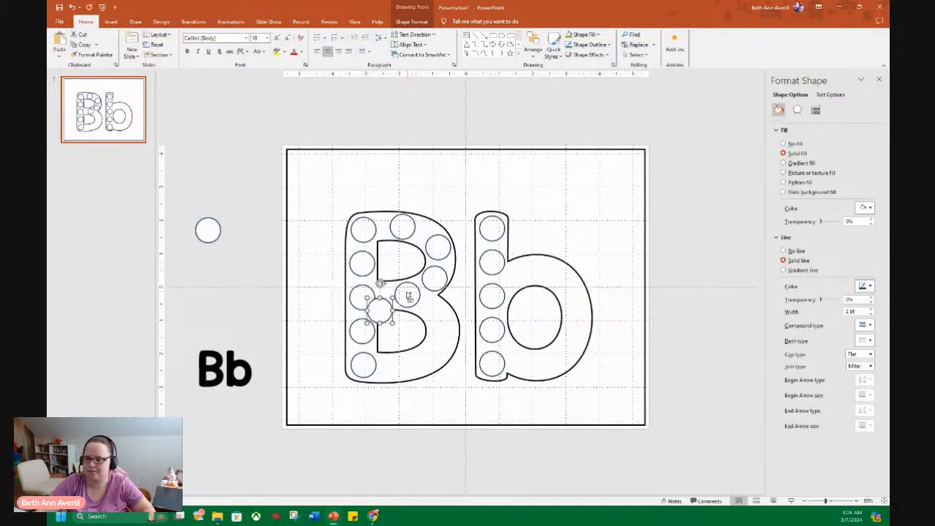
{"action": "left_click_drag", "start_coordinate": [377, 310], "coordinate": [406, 292]}
{"action": "key", "text": "ctrl+d"}
{"action": "key", "text": "ctrl+d"}
{"action": "key", "text": "ctrl+d"}
{"action": "left_click_drag", "start_coordinate": [401, 228], "coordinate": [442, 252]}
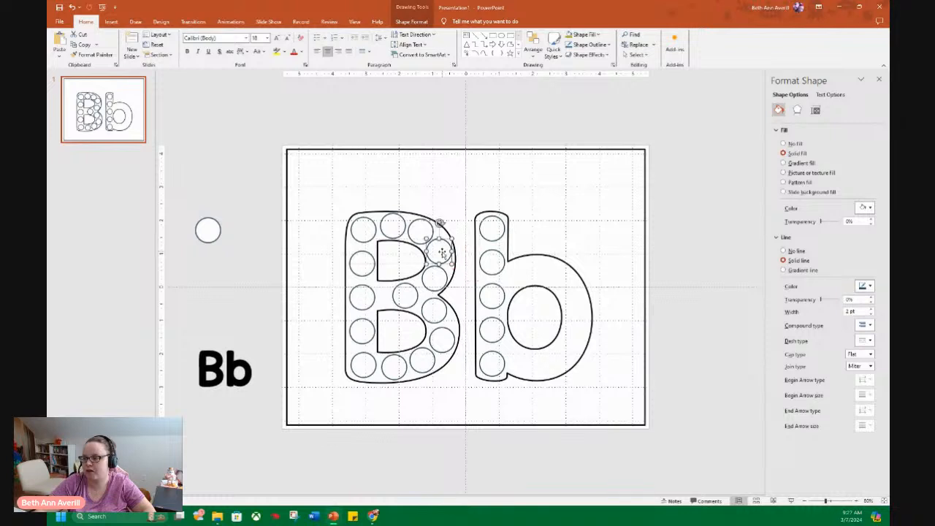
Nudge the circle just above the capital B's waist down and inward, and adjust the middle bar's circle for even spacing
{"action": "left_click", "coordinate": [434, 286]}
{"action": "left_click", "coordinate": [434, 286]}
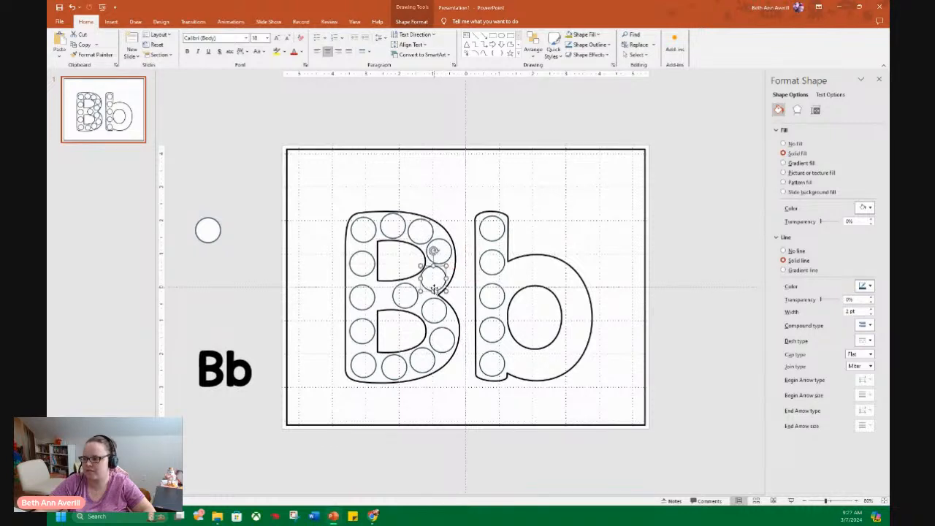
{"action": "key", "text": "Down"}
{"action": "key", "text": "Down"}
{"action": "key", "text": "Left"}
{"action": "key", "text": "Left"}
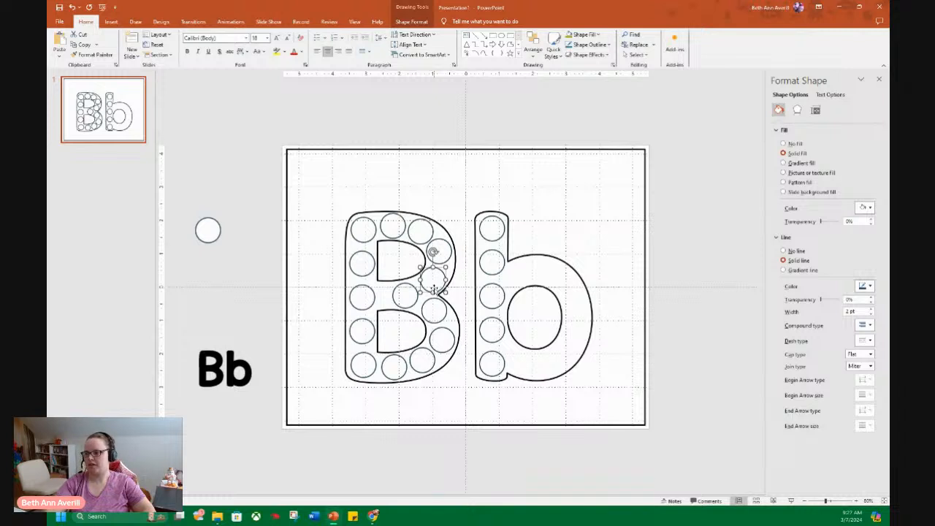
{"action": "left_click_drag", "start_coordinate": [402, 297], "coordinate": [399, 293]}
{"action": "left_click", "coordinate": [406, 297]}
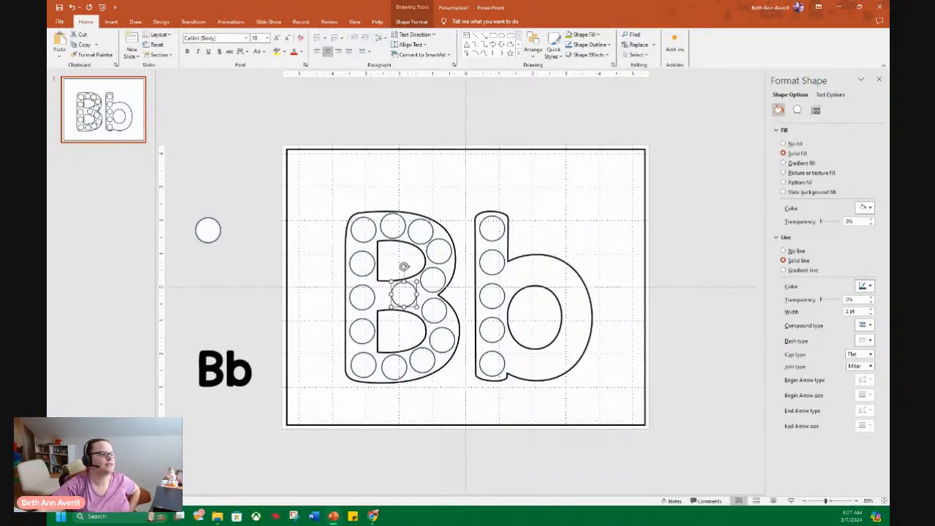
Switch to Chrome and search the web for "palace pics"
{"action": "left_click_drag", "start_coordinate": [49, 110], "coordinate": [398, 112]}
{"action": "type", "text": "pa"}
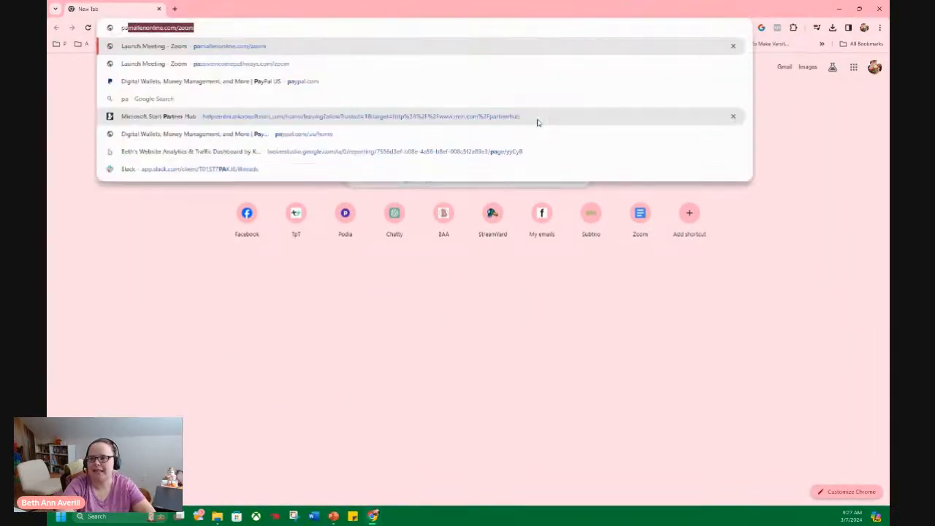
{"action": "type", "text": "lace pics"}
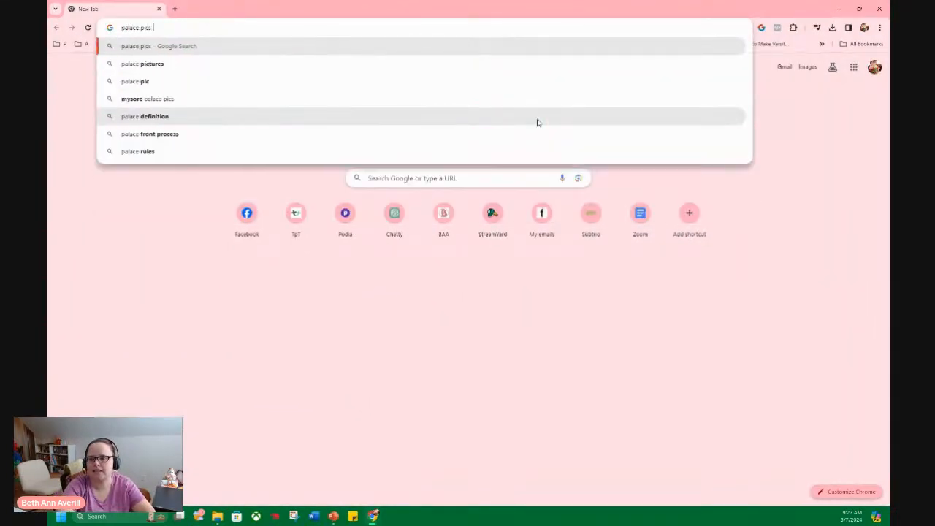
{"action": "key", "text": "Return"}
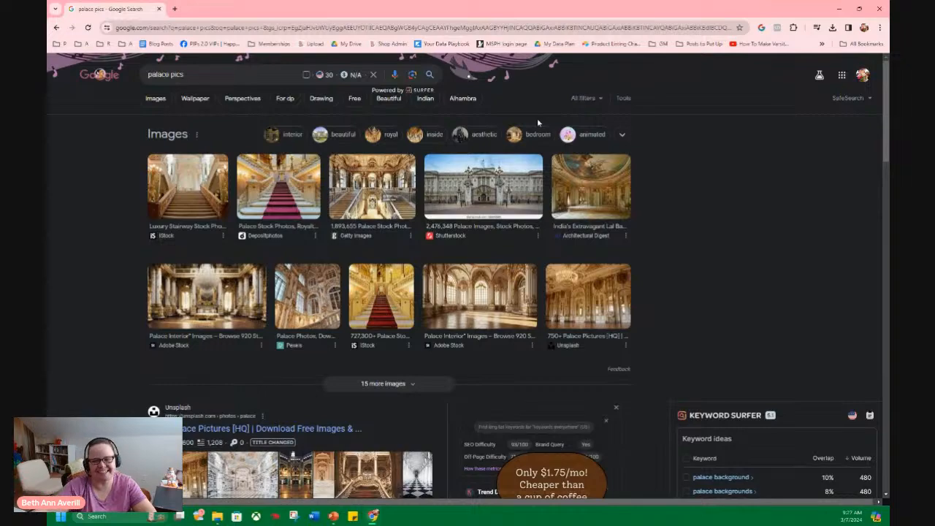
{"action": "scroll", "coordinate": [134, 335], "scroll_direction": "down", "scroll_amount": 5}
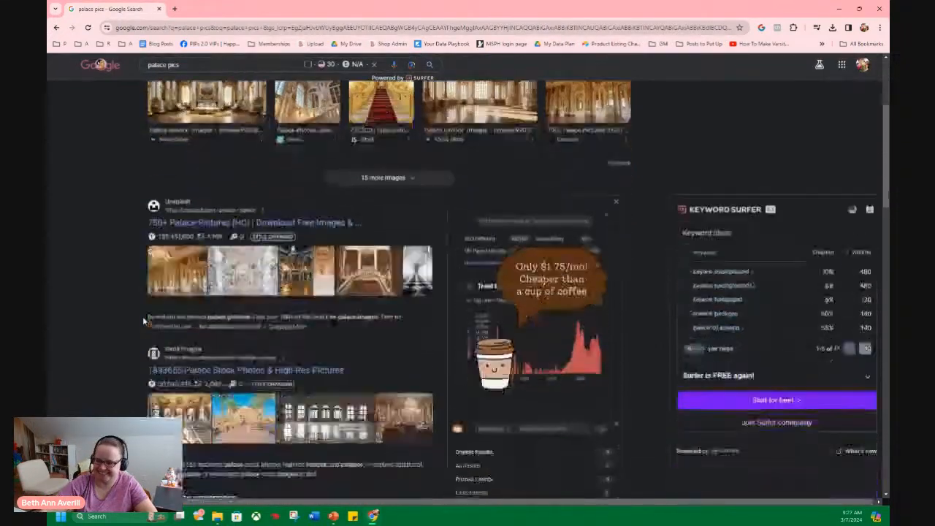
{"action": "scroll", "coordinate": [134, 335], "scroll_direction": "up", "scroll_amount": 5}
Go to teacherspayteachers.com, find the Palace Pics seller's store and view its alphabet clip art bundle
{"action": "left_click", "coordinate": [175, 27]}
{"action": "type", "text": "teacherspayteachers.com"}
{"action": "key", "text": "Return"}
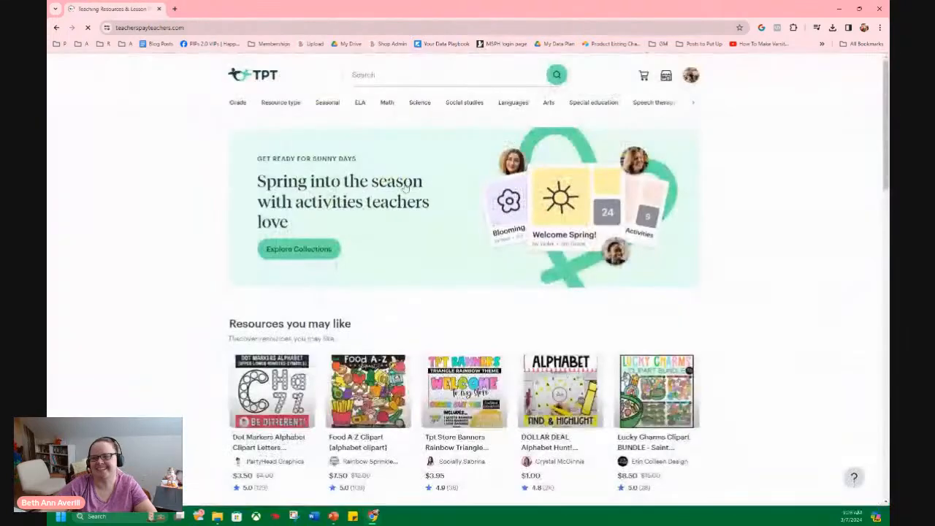
{"action": "left_click", "coordinate": [358, 76]}
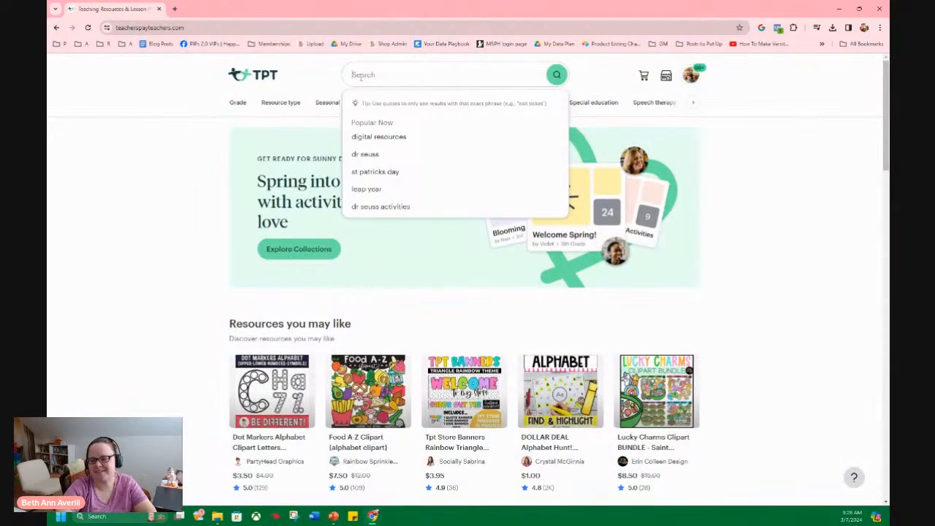
{"action": "type", "text": "palace pl"}
{"action": "type", "text": "ck"}
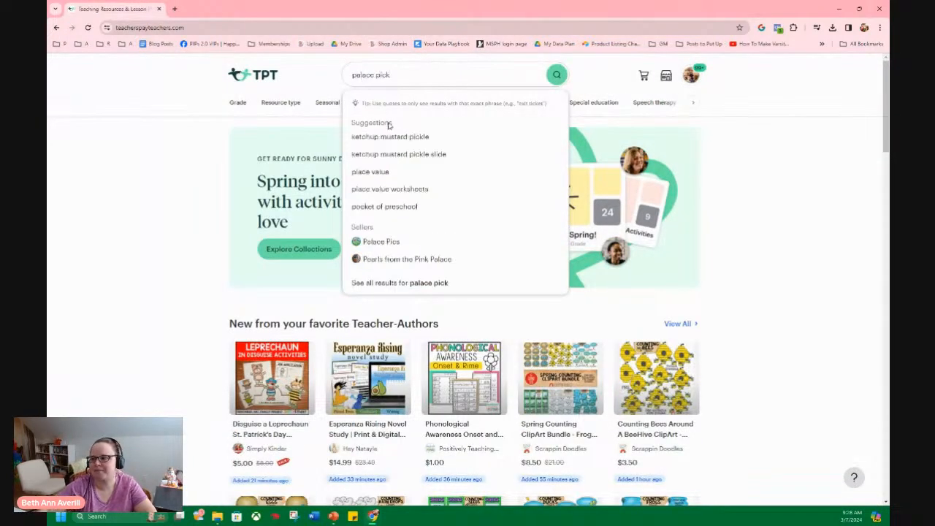
{"action": "left_click", "coordinate": [401, 242]}
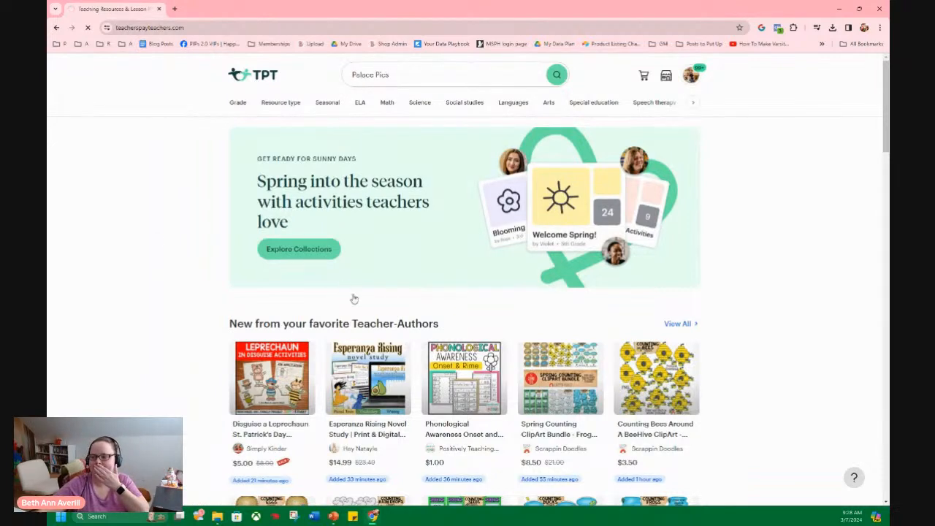
{"action": "mouse_move", "coordinate": [428, 385]}
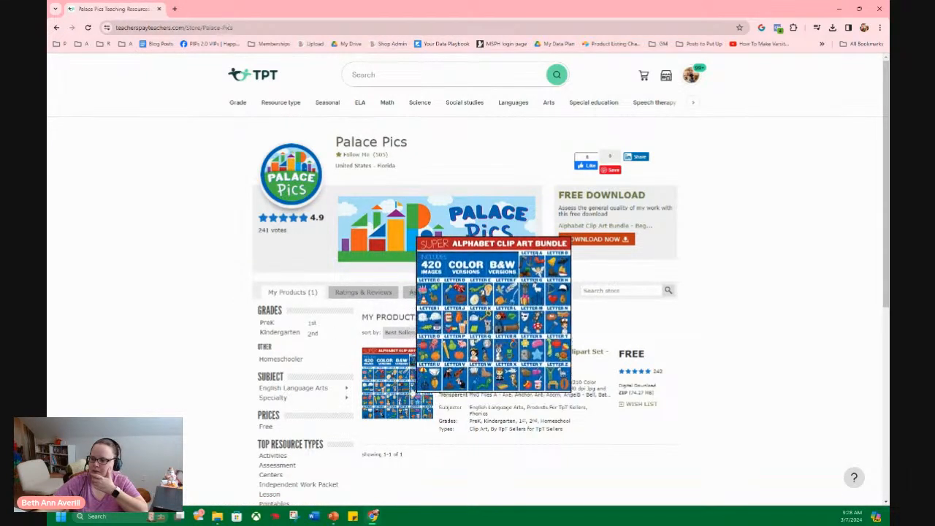
{"action": "left_click", "coordinate": [409, 381]}
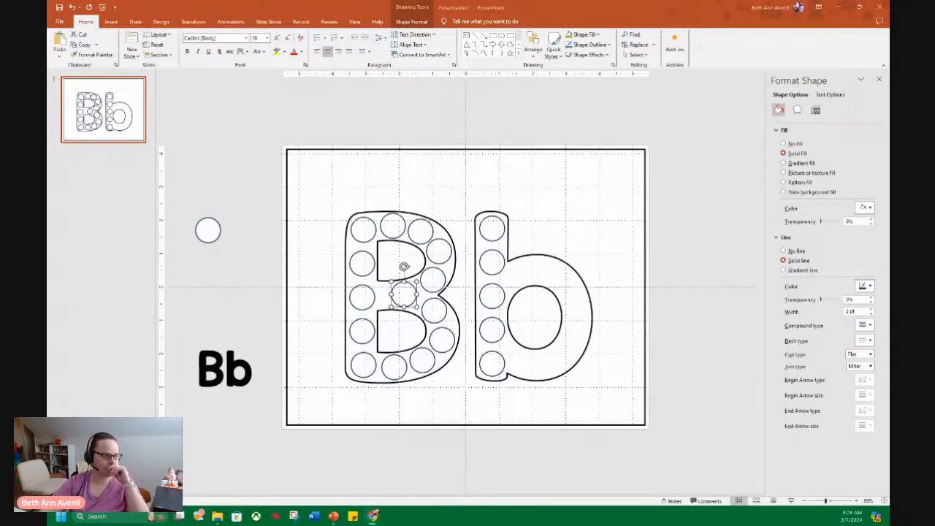
Open creativefabrica.com in the browser and search its products for "stuv"
{"action": "left_click_drag", "start_coordinate": [48, 48], "coordinate": [431, 2]}
{"action": "type", "text": "creativefabrica.com"}
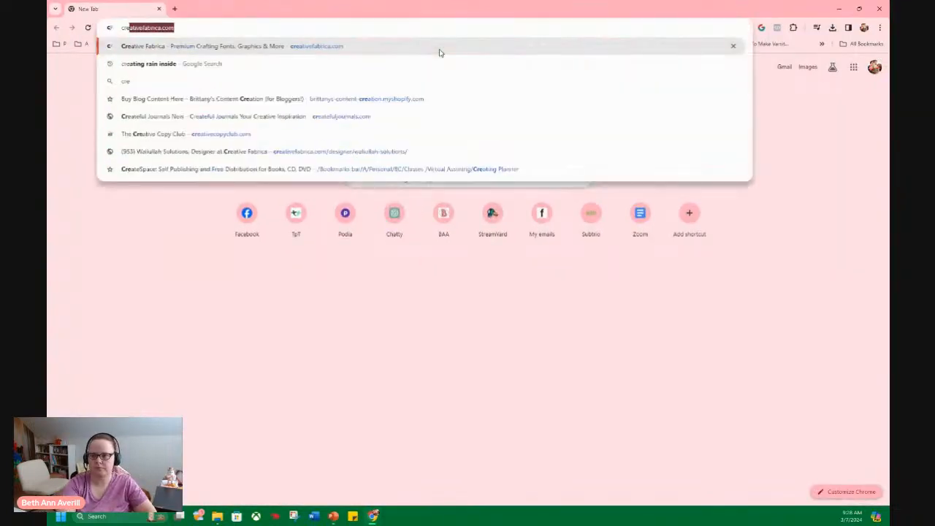
{"action": "key", "text": "Return"}
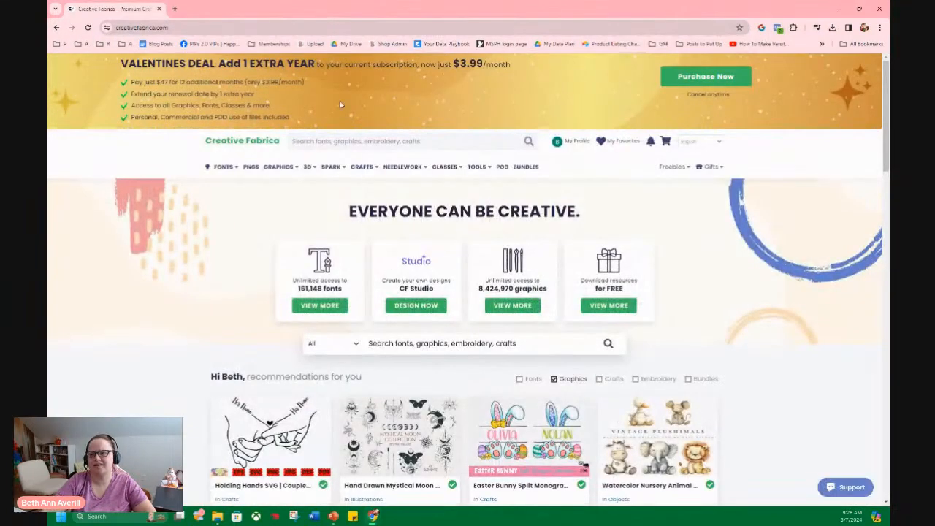
{"action": "type", "text": "sham"}
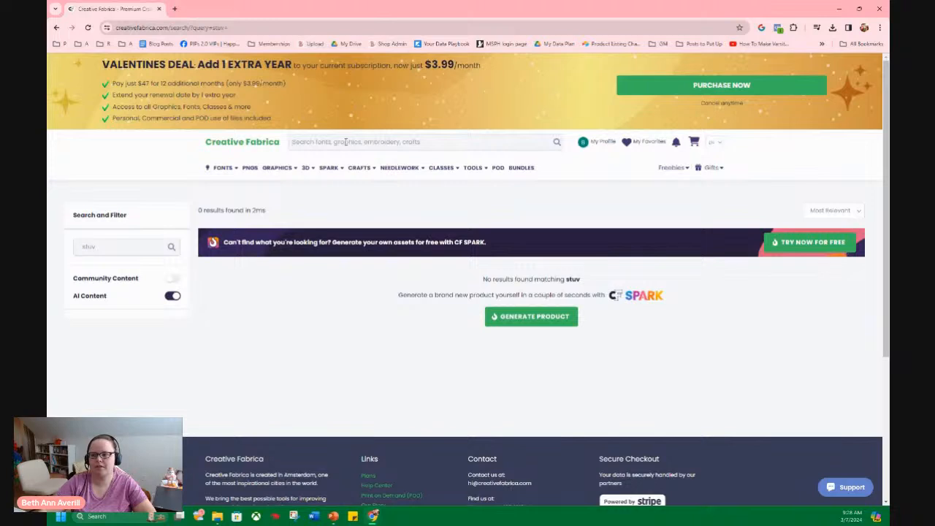
Search Creative Fabrica for "def alphabet" and look through the resulting graphics
{"action": "left_click", "coordinate": [346, 142]}
{"action": "type", "text": "def alphab"}
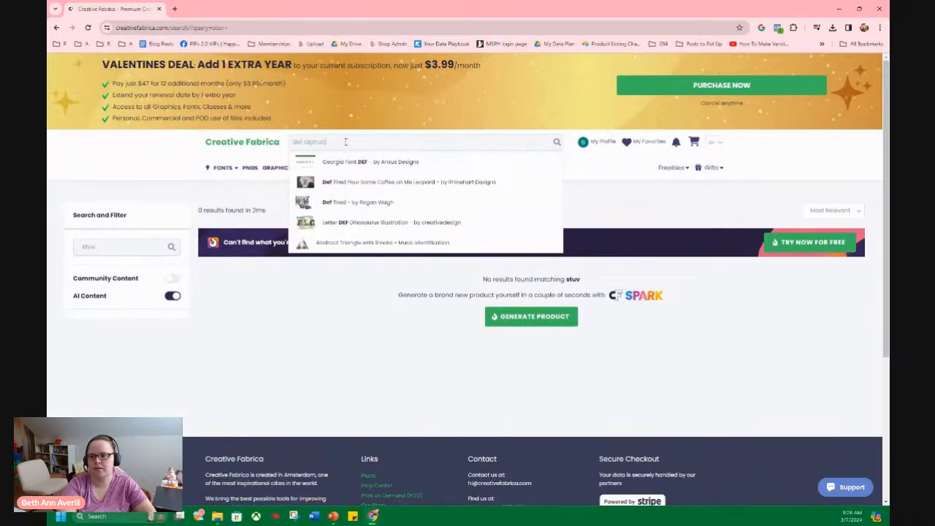
{"action": "type", "text": "et"}
{"action": "key", "text": "Return"}
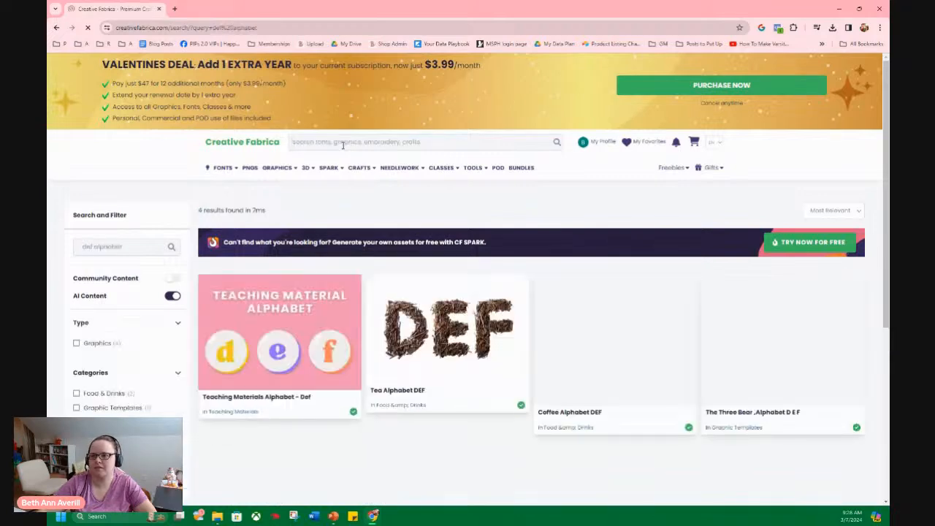
{"action": "scroll", "coordinate": [393, 249], "scroll_direction": "down", "scroll_amount": 5}
{"action": "scroll", "coordinate": [393, 248], "scroll_direction": "up", "scroll_amount": 6}
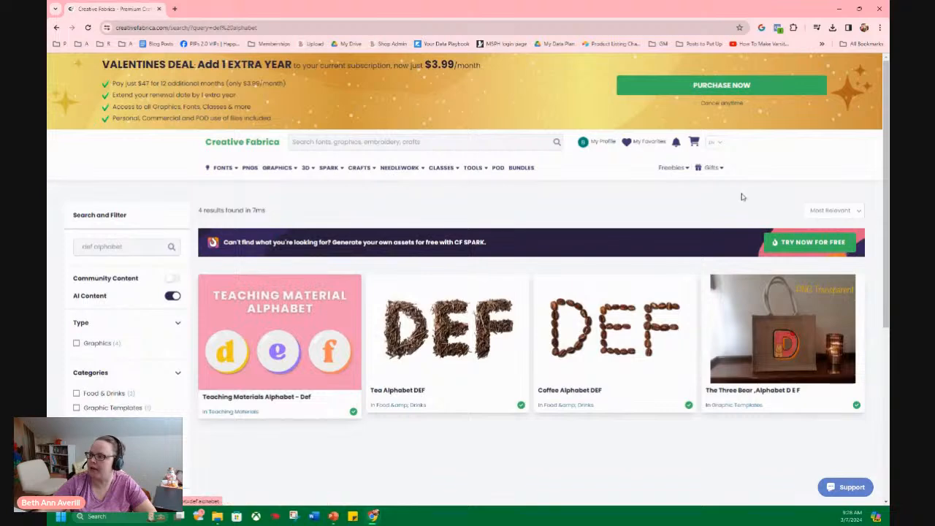
Open the Creative Fabrica favorites, search them for "alphabet" and browse the first page of matches
{"action": "left_click", "coordinate": [657, 143]}
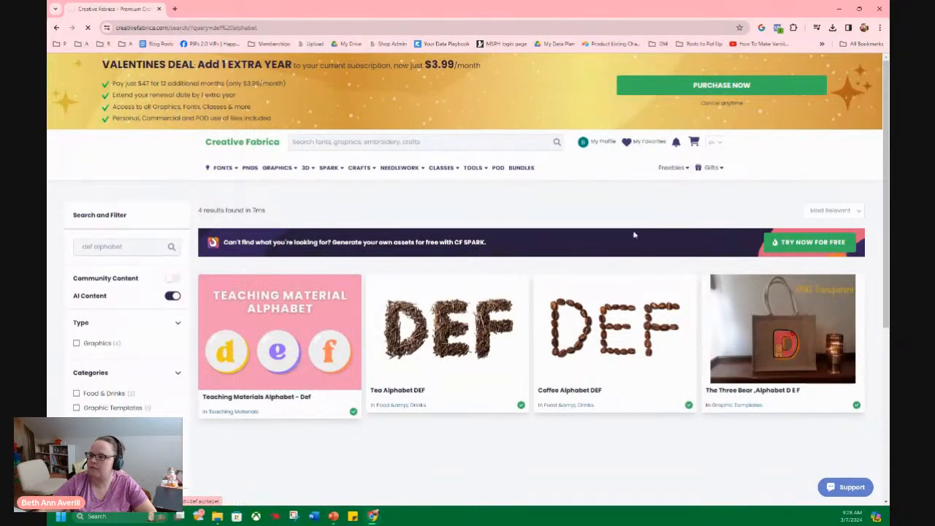
{"action": "left_click", "coordinate": [422, 262]}
{"action": "type", "text": "alphabet"}
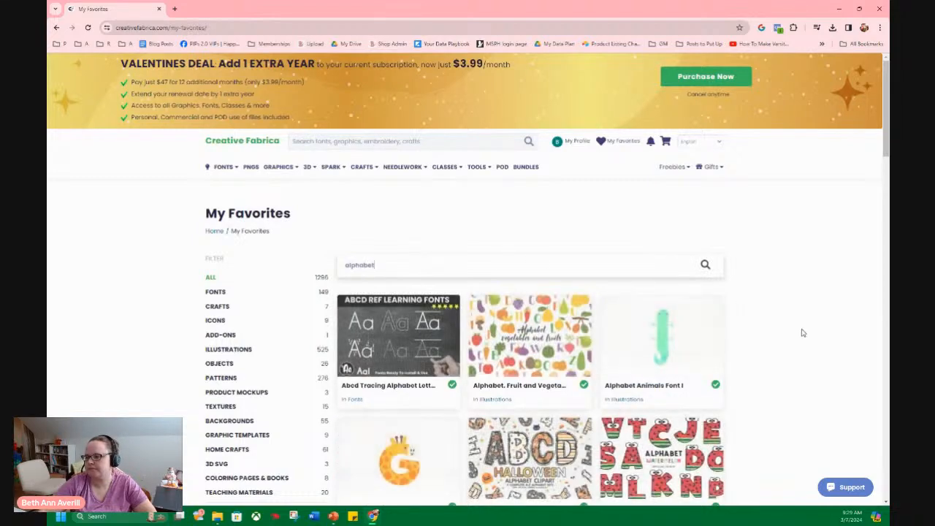
{"action": "scroll", "coordinate": [801, 328], "scroll_direction": "down", "scroll_amount": 2}
{"action": "scroll", "coordinate": [796, 331], "scroll_direction": "down", "scroll_amount": 4}
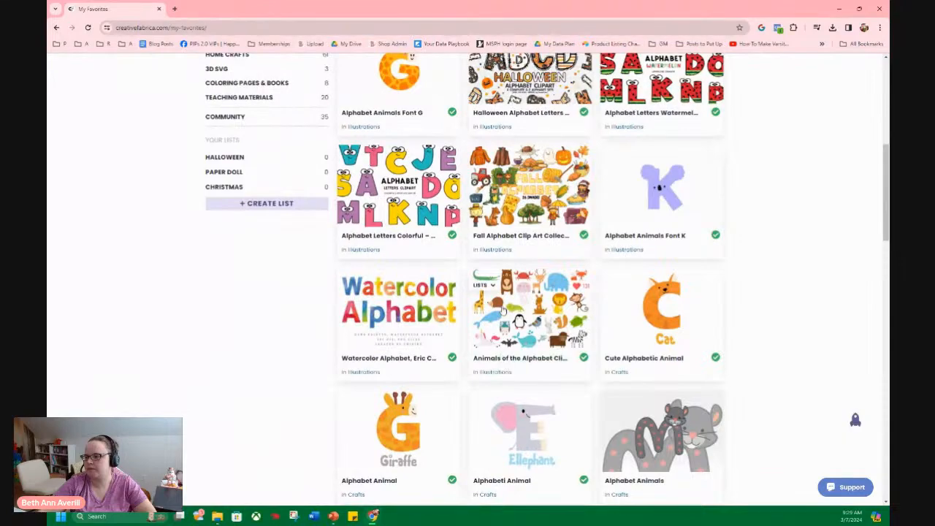
{"action": "scroll", "coordinate": [553, 321], "scroll_direction": "down", "scroll_amount": 10}
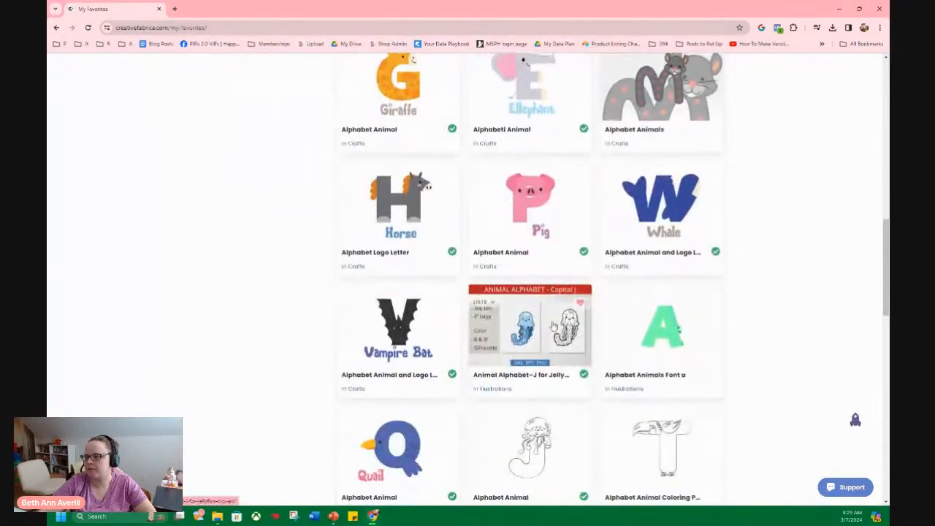
{"action": "scroll", "coordinate": [579, 325], "scroll_direction": "down", "scroll_amount": 4}
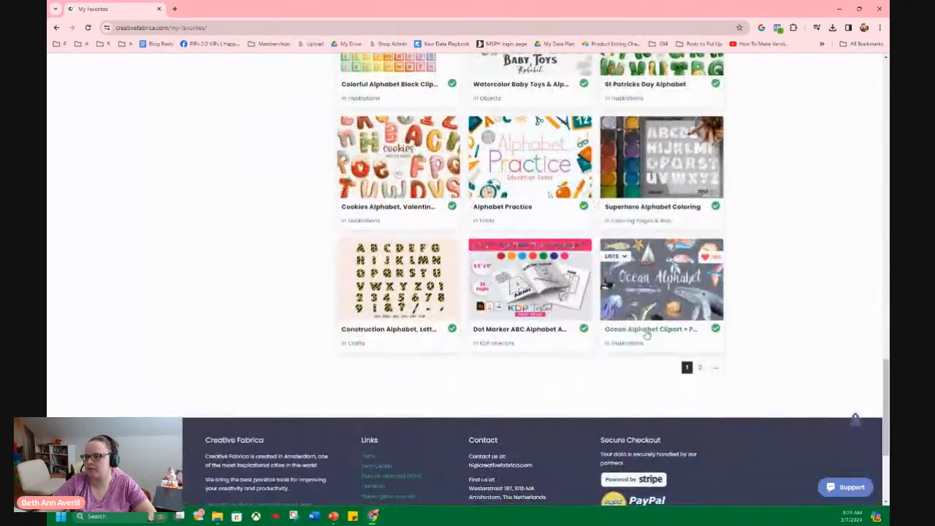
Open the full-color Alphabet Clip Art, ABC Illustrations set from the second page of the alphabet favorites
{"action": "left_click", "coordinate": [701, 368]}
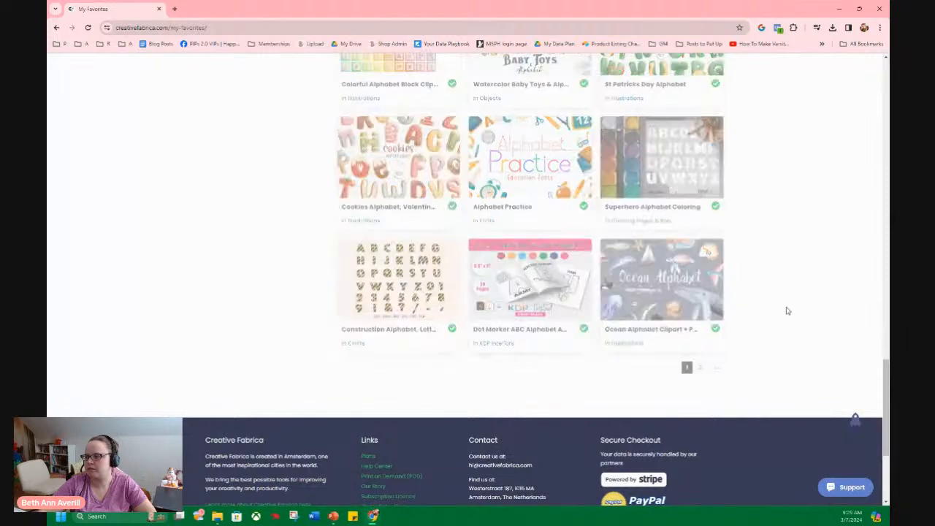
{"action": "scroll", "coordinate": [730, 301], "scroll_direction": "up", "scroll_amount": 3}
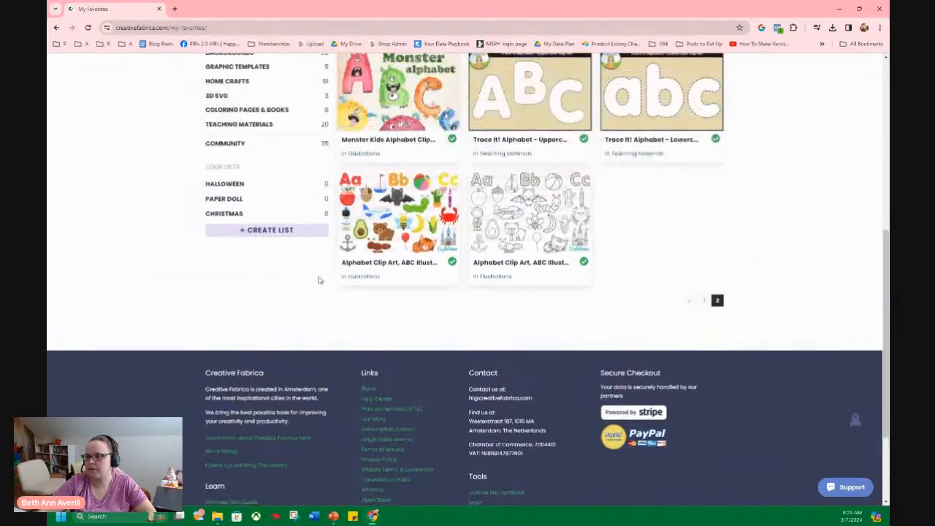
{"action": "left_click", "coordinate": [409, 265]}
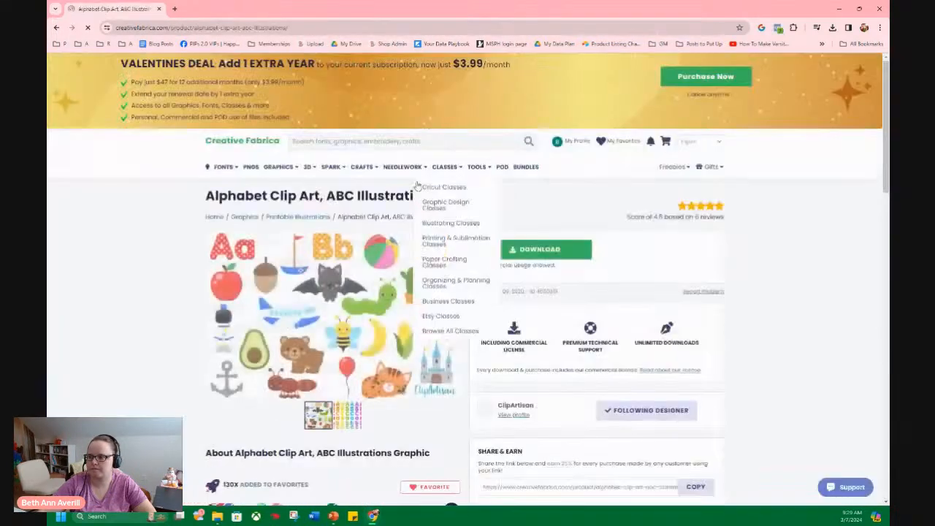
Open the ClipArtisan designer page, search its products for "abc" and look through the matching alphabet sets
{"action": "scroll", "coordinate": [494, 279], "scroll_direction": "down", "scroll_amount": 3}
{"action": "left_click", "coordinate": [515, 283]}
{"action": "scroll", "coordinate": [413, 322], "scroll_direction": "down", "scroll_amount": 2}
{"action": "left_click", "coordinate": [401, 261]}
{"action": "type", "text": "abc"}
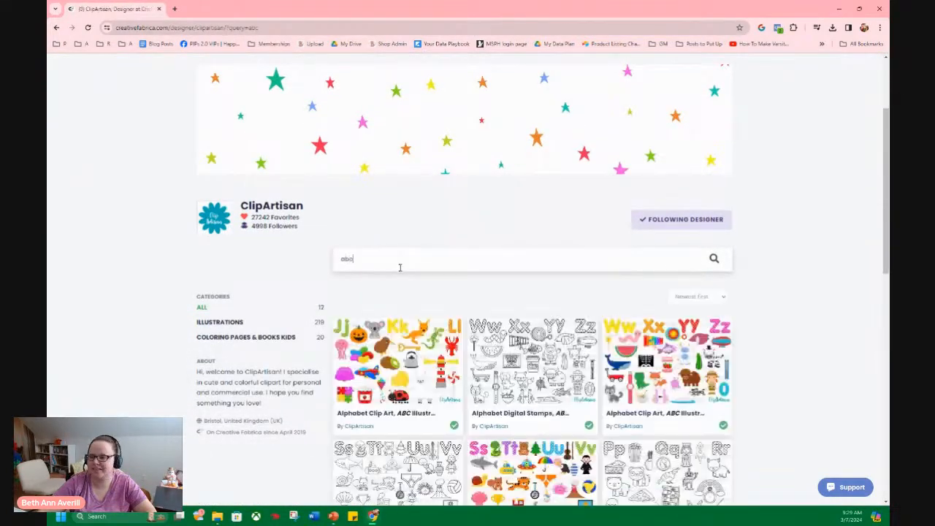
{"action": "scroll", "coordinate": [506, 278], "scroll_direction": "down", "scroll_amount": 2}
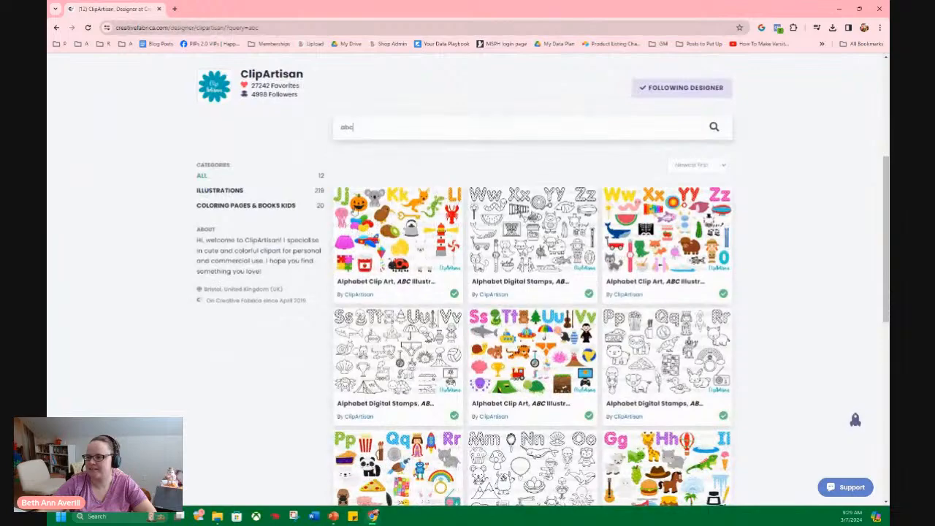
{"action": "scroll", "coordinate": [517, 213], "scroll_direction": "down", "scroll_amount": 1}
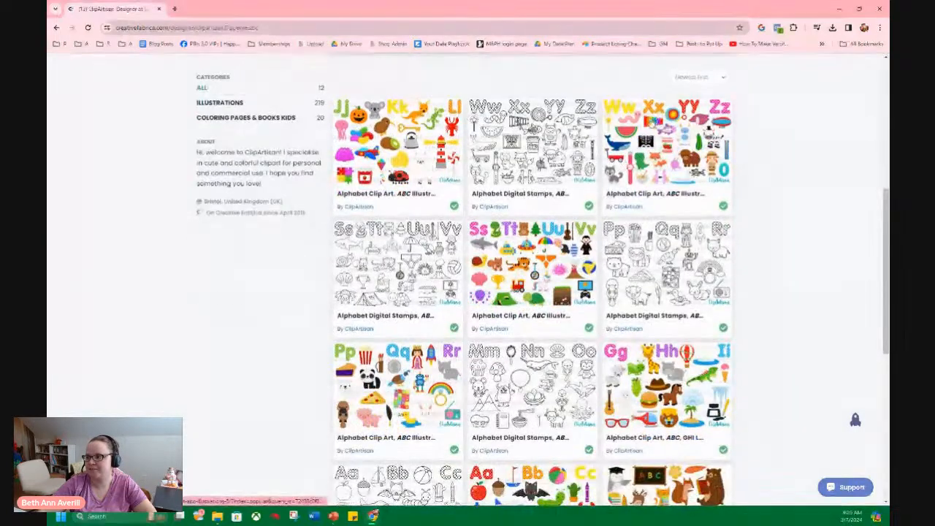
{"action": "scroll", "coordinate": [555, 150], "scroll_direction": "down", "scroll_amount": 1}
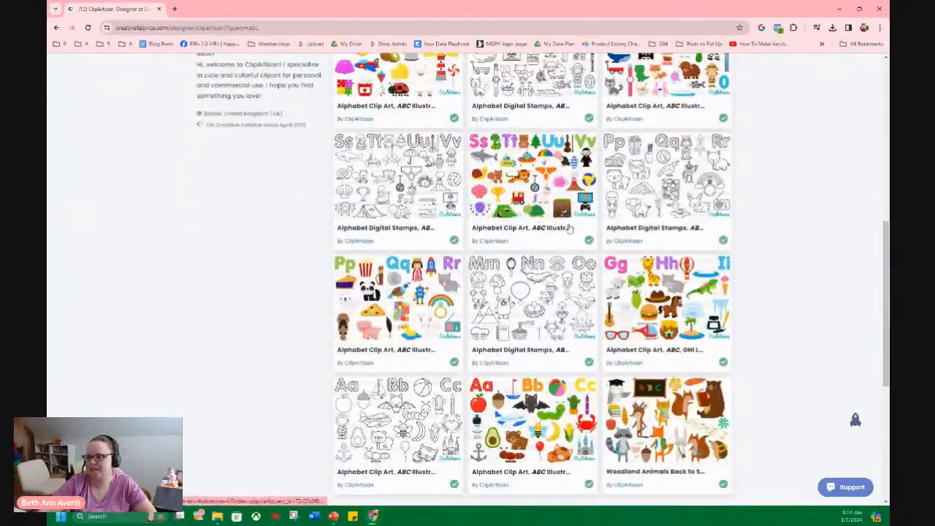
{"action": "scroll", "coordinate": [582, 222], "scroll_direction": "down", "scroll_amount": 1}
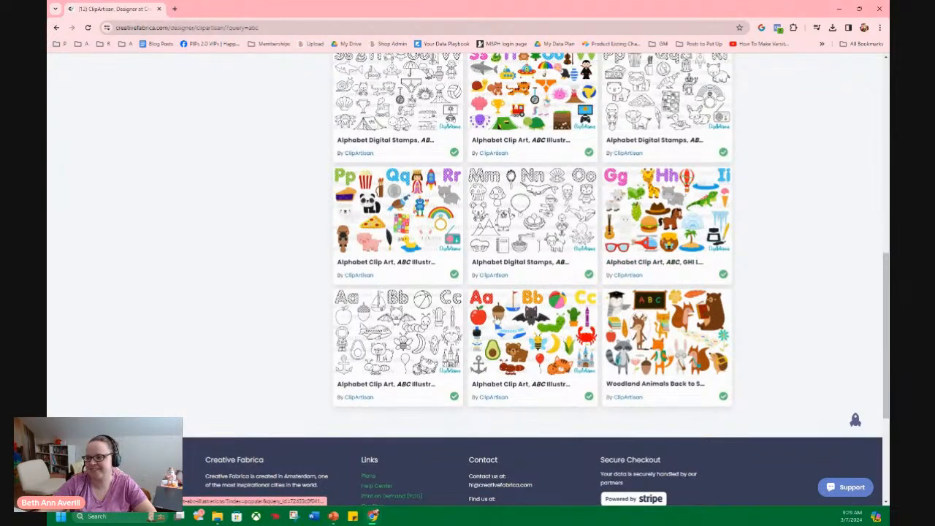
{"action": "scroll", "coordinate": [427, 275], "scroll_direction": "up", "scroll_amount": 2}
{"action": "scroll", "coordinate": [424, 276], "scroll_direction": "up", "scroll_amount": 4}
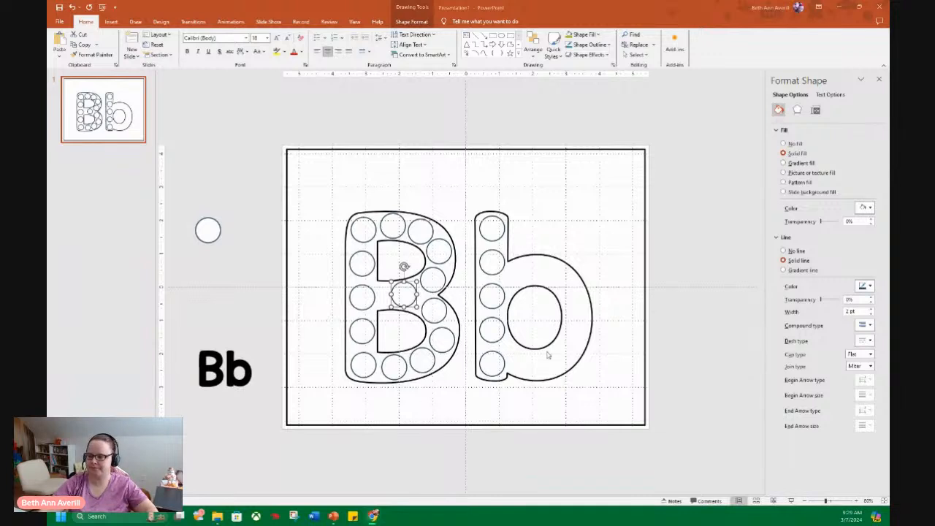
Switch back to PowerPoint and place three copies of a stem dot along the upper curve of the lowercase b's bowl
{"action": "left_click", "coordinate": [494, 296]}
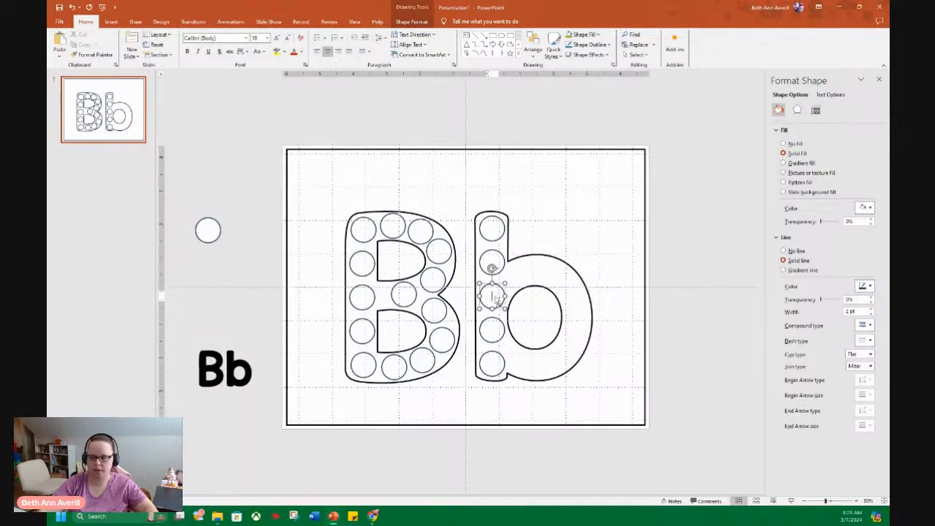
{"action": "left_click", "coordinate": [683, 255]}
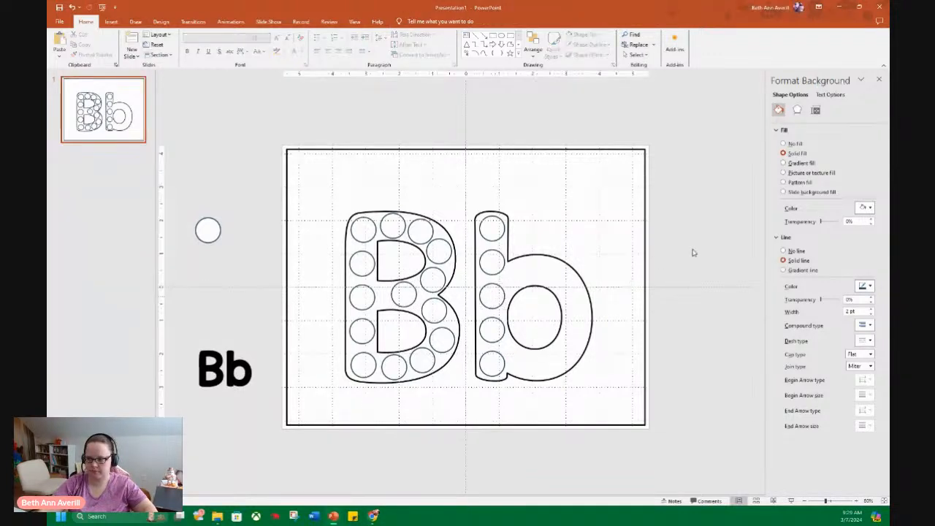
{"action": "left_click", "coordinate": [489, 300]}
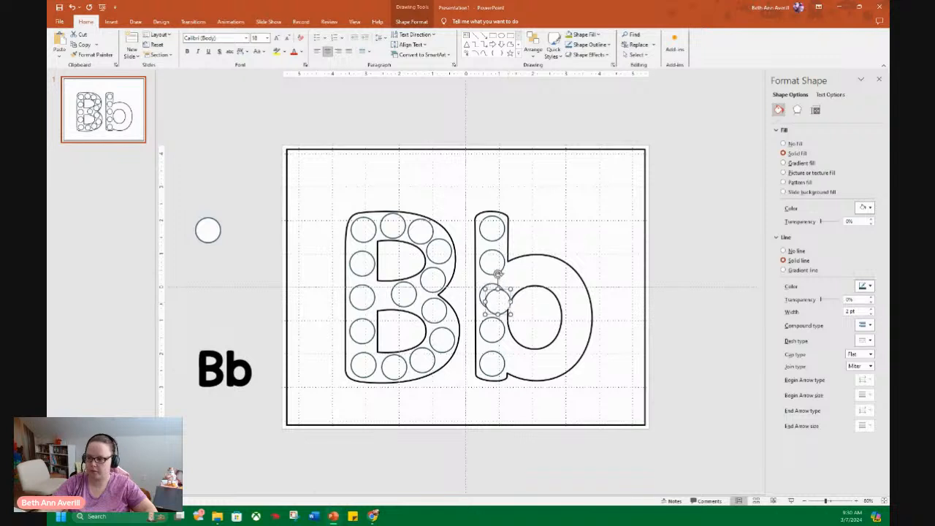
{"action": "left_click_drag", "start_coordinate": [492, 296], "coordinate": [517, 274]}
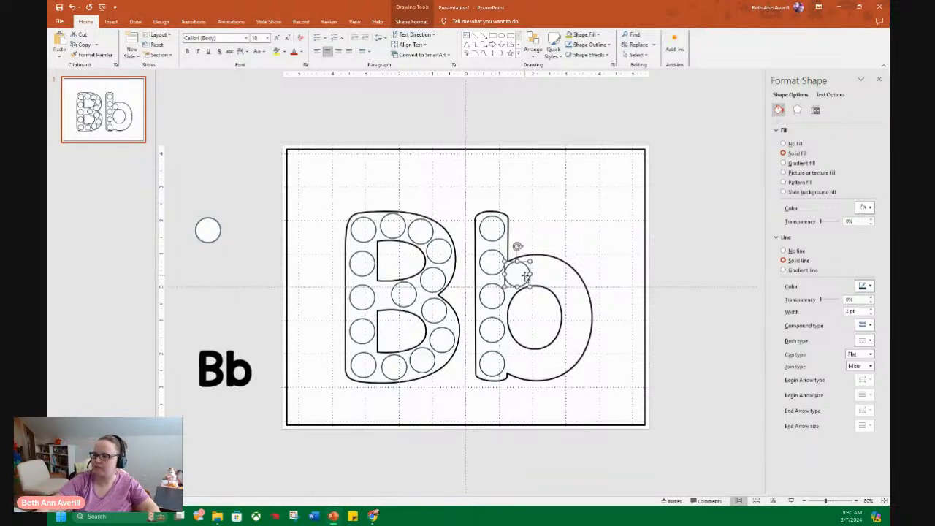
{"action": "key", "text": "ctrl+d"}
{"action": "left_click_drag", "start_coordinate": [542, 250], "coordinate": [570, 290]}
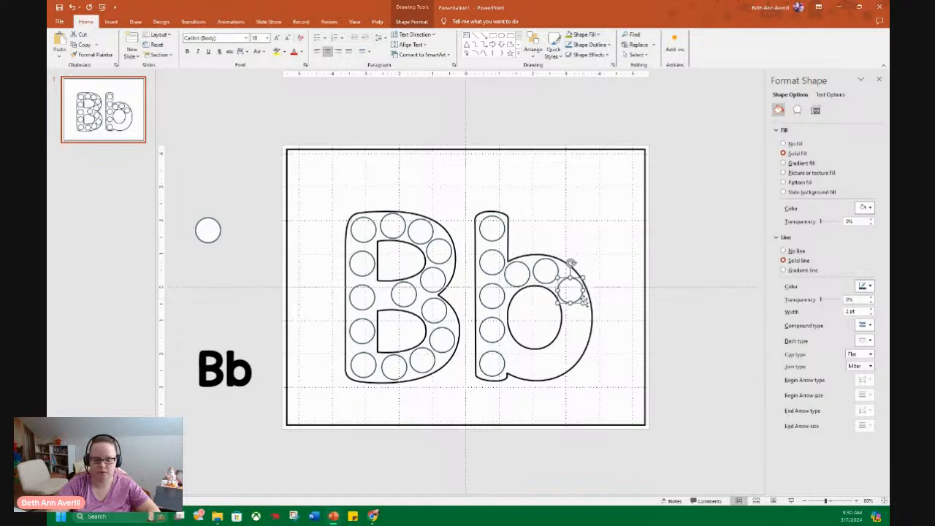
Continue the dots around the outer side and lower curve of the lowercase b's bowl, fine-adjusting the outermost dot's position
{"action": "mouse_move", "coordinate": [584, 304]}
{"action": "left_mouse_down"}
{"action": "mouse_move", "coordinate": [599, 307]}
{"action": "mouse_move", "coordinate": [580, 320]}
{"action": "left_mouse_up"}
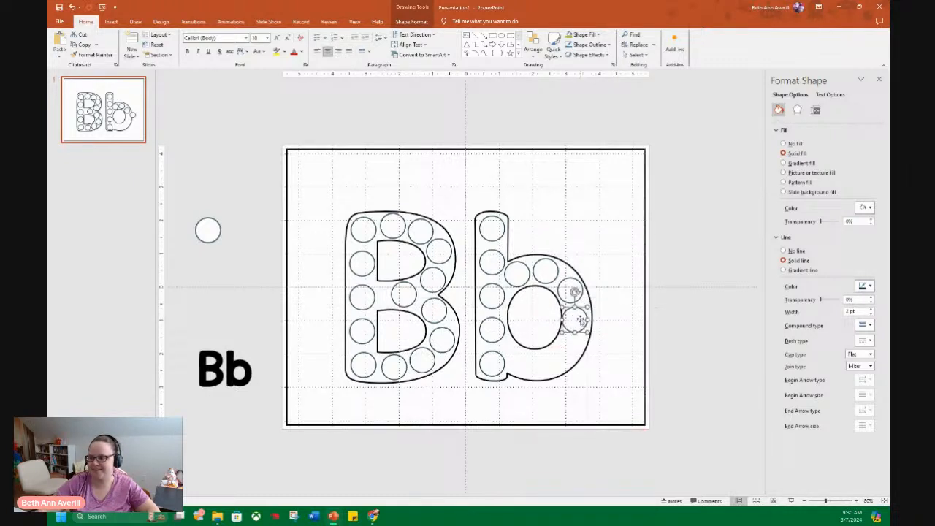
{"action": "key", "text": "Right"}
{"action": "key", "text": "Right"}
{"action": "key", "text": "Right"}
{"action": "key", "text": "Up"}
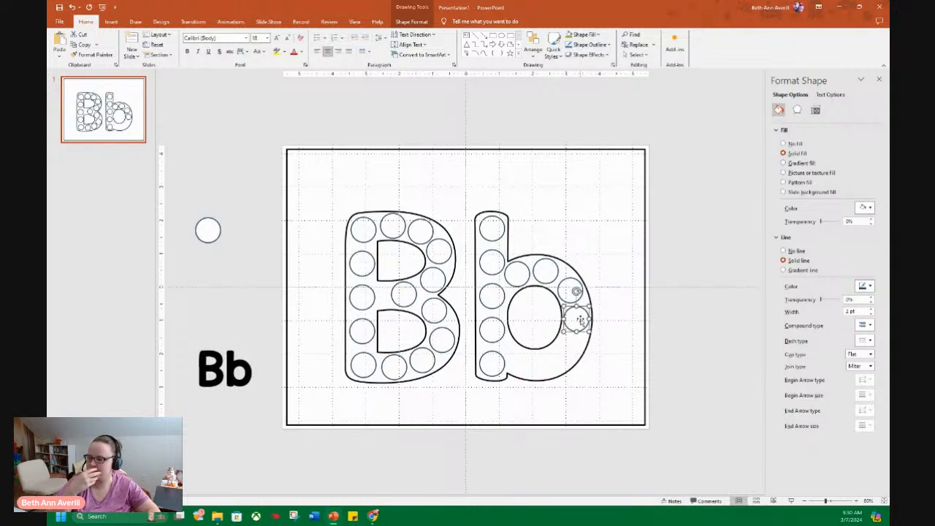
{"action": "key", "text": "Right"}
{"action": "mouse_move", "coordinate": [579, 320]}
{"action": "left_mouse_down"}
{"action": "mouse_move", "coordinate": [579, 351]}
{"action": "mouse_move", "coordinate": [568, 349]}
{"action": "mouse_move", "coordinate": [560, 375]}
{"action": "mouse_move", "coordinate": [543, 362]}
{"action": "mouse_move", "coordinate": [522, 378]}
{"action": "mouse_move", "coordinate": [520, 356]}
{"action": "mouse_move", "coordinate": [551, 367]}
{"action": "mouse_move", "coordinate": [574, 352]}
{"action": "mouse_move", "coordinate": [579, 321]}
{"action": "left_mouse_up"}
{"action": "key", "text": "Left"}
{"action": "key", "text": "Left"}
{"action": "key", "text": "Left"}
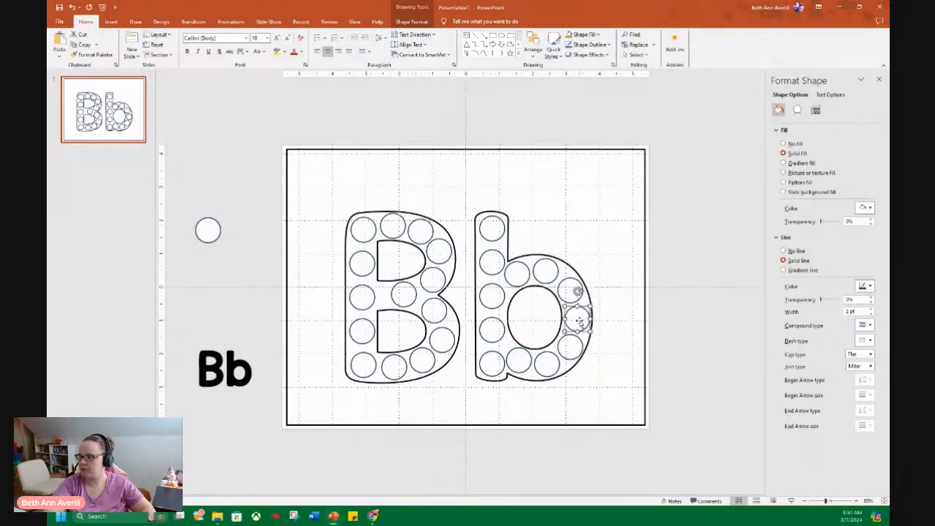
{"action": "key", "text": "Up"}
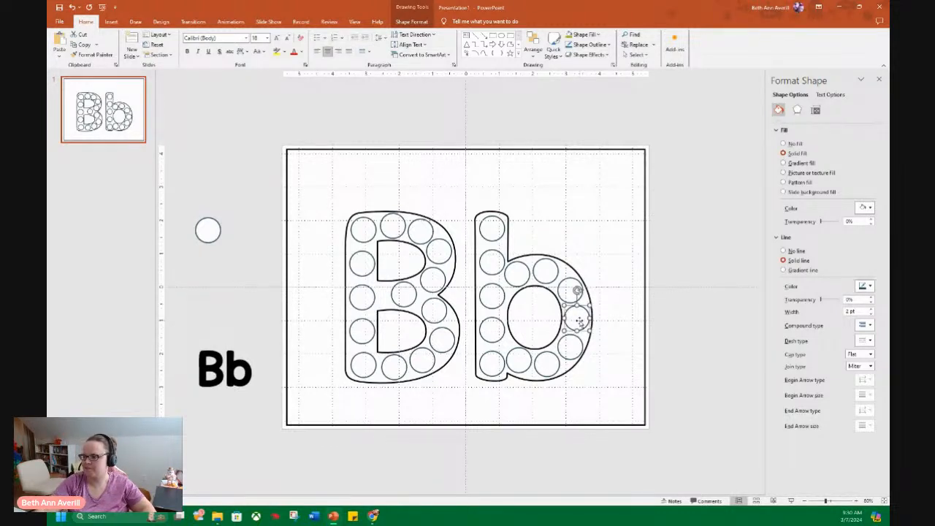
Nudge the upper-right dot in the lowercase b's bowl slightly up and to the left
{"action": "left_click", "coordinate": [574, 288]}
{"action": "key", "text": "Up"}
{"action": "key", "text": "Up"}
{"action": "key", "text": "Up"}
{"action": "key", "text": "Up"}
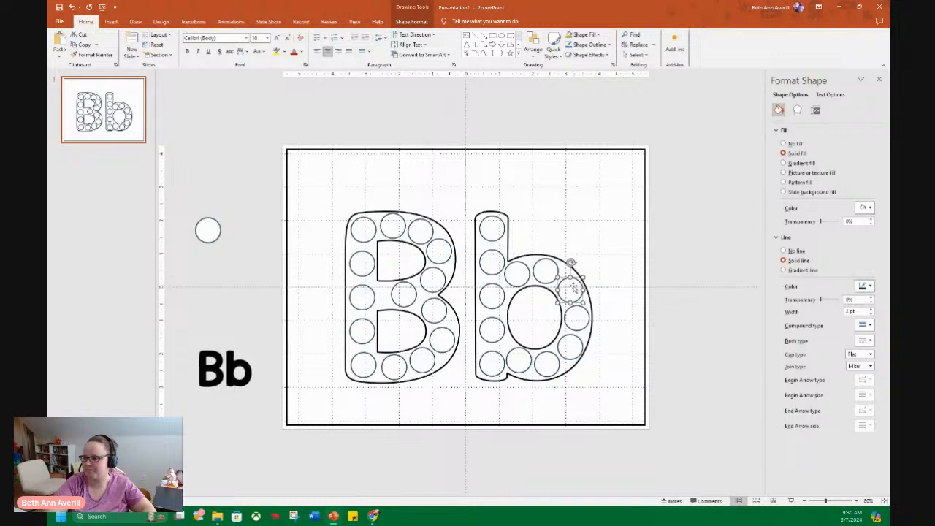
{"action": "key", "text": "Left"}
{"action": "key", "text": "Left"}
{"action": "key", "text": "Left"}
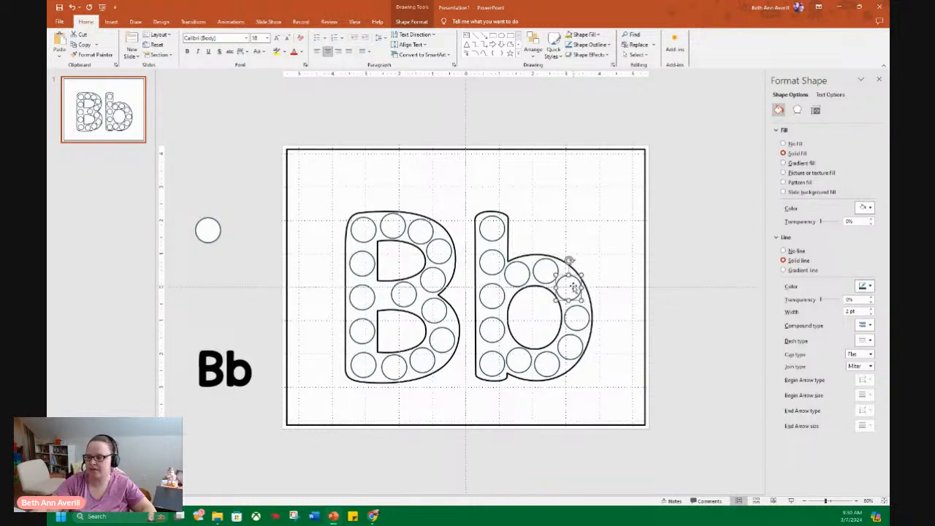
Nudge the outermost dot and the lower-right dot of the lowercase b's bowl slightly upward
{"action": "left_click", "coordinate": [582, 322]}
{"action": "key", "text": "Up"}
{"action": "key", "text": "Up"}
{"action": "key", "text": "Up"}
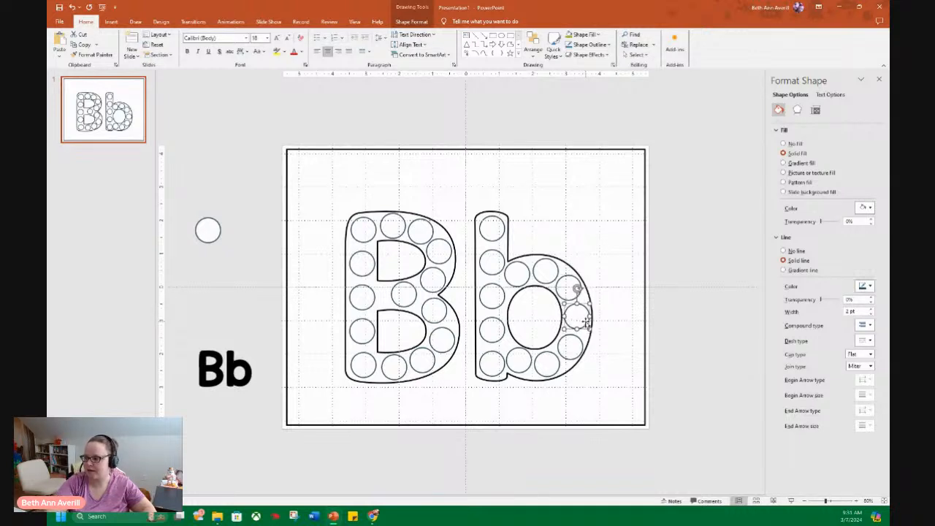
{"action": "left_click", "coordinate": [570, 349]}
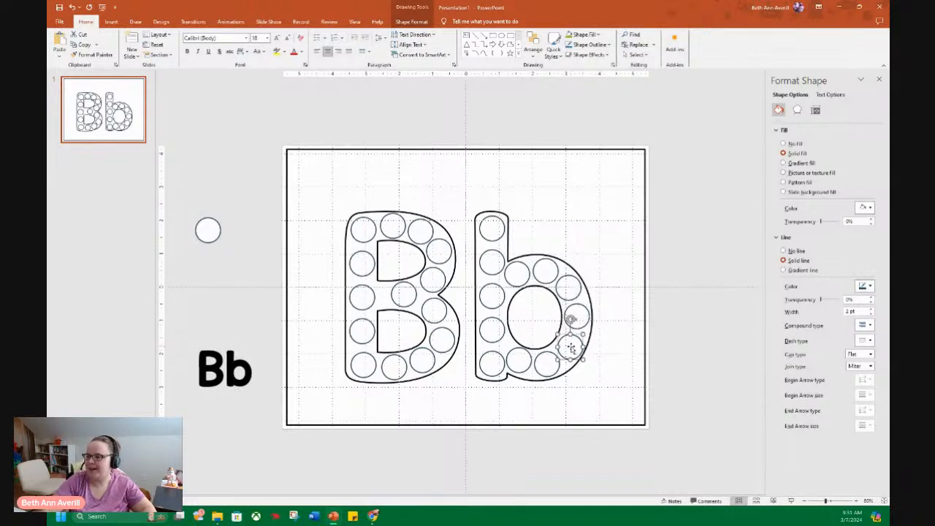
{"action": "key", "text": "Up"}
{"action": "key", "text": "Up"}
{"action": "key", "text": "Up"}
{"action": "key", "text": "Up"}
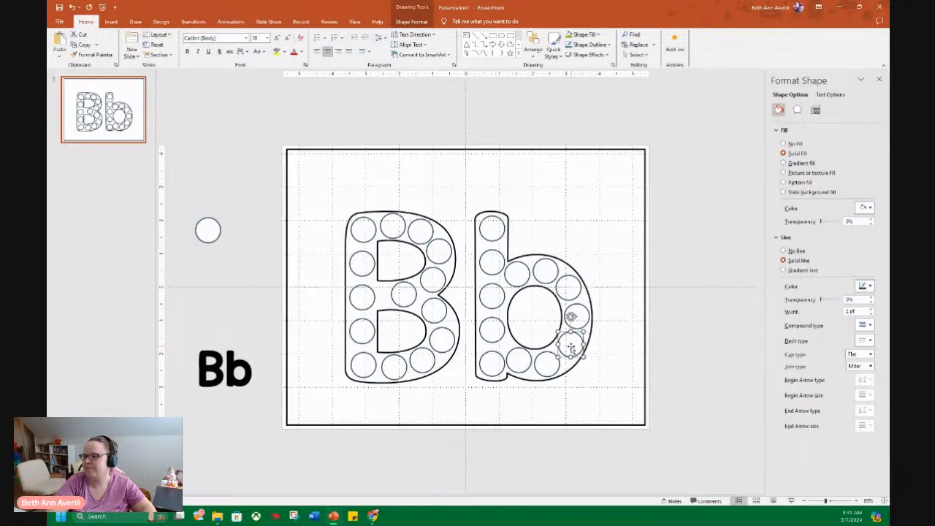
{"action": "key", "text": "Up"}
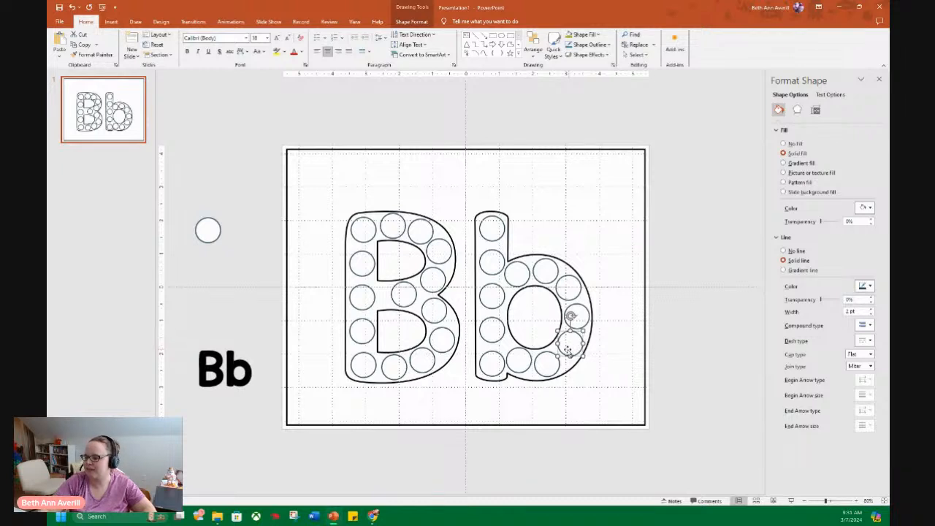
Shift the bowl's bottom-center dot slightly up and the dot beside the stem slightly right and down
{"action": "left_click", "coordinate": [539, 363]}
{"action": "key", "text": "Up"}
{"action": "key", "text": "Up"}
{"action": "key", "text": "Up"}
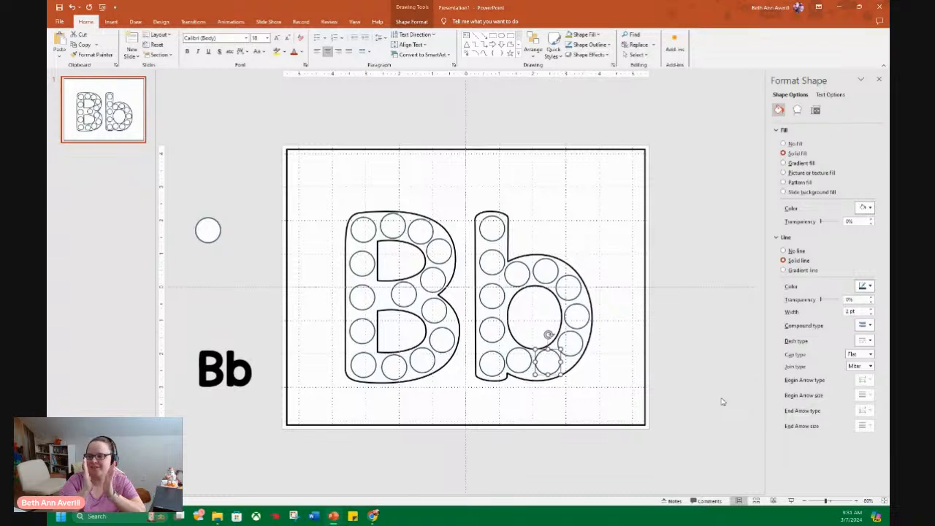
{"action": "left_click_drag", "start_coordinate": [548, 358], "coordinate": [520, 356]}
{"action": "key", "text": "Right"}
{"action": "key", "text": "Right"}
{"action": "key", "text": "Right"}
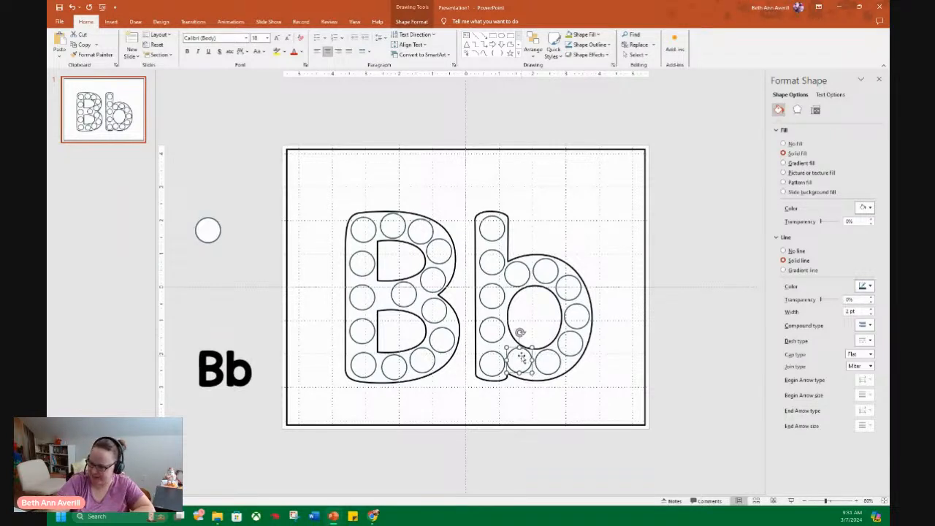
{"action": "key", "text": "Down"}
{"action": "key", "text": "Down"}
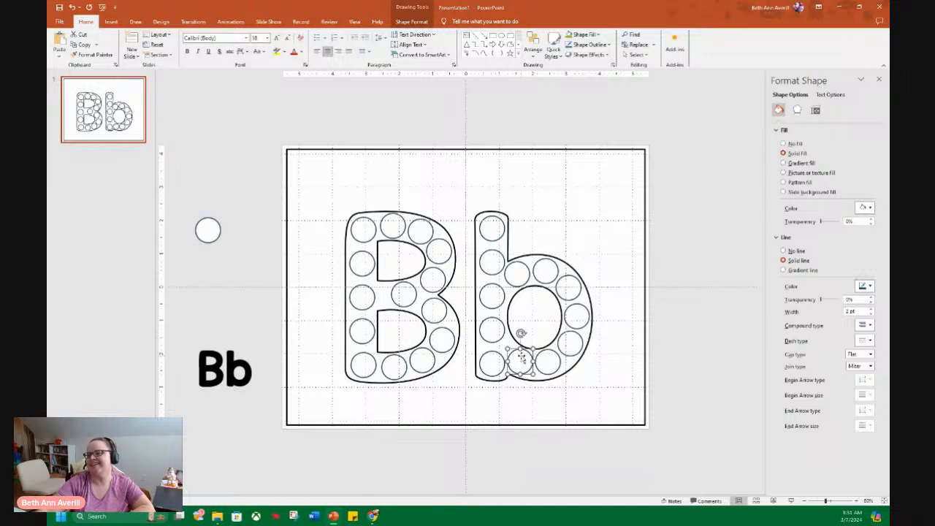
Fine-tune the lower-right dot of the lowercase b's bowl by shifting it slightly right and up
{"action": "left_click", "coordinate": [697, 237]}
{"action": "left_click", "coordinate": [574, 316]}
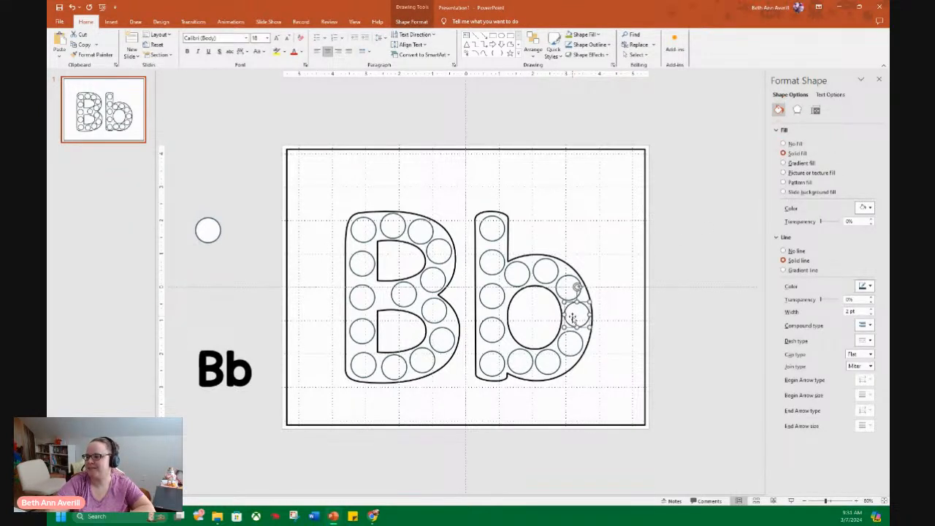
{"action": "left_click", "coordinate": [569, 345]}
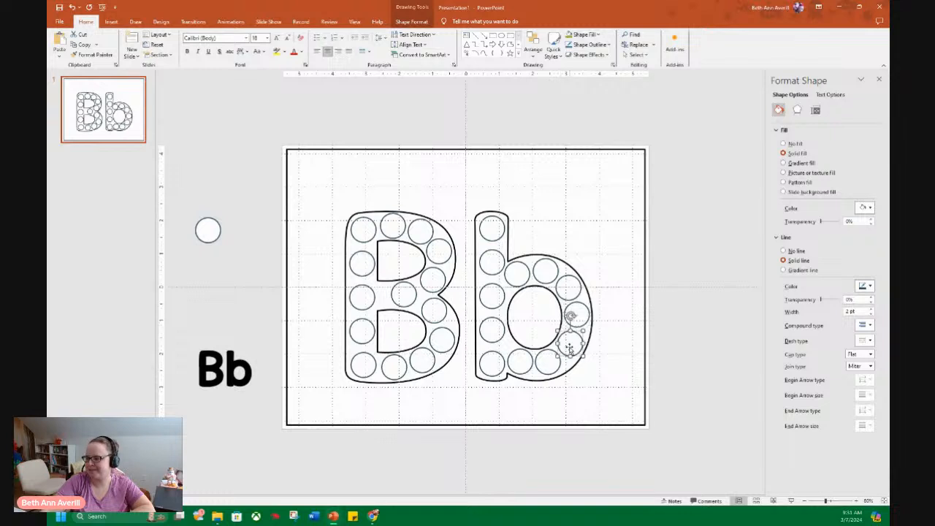
{"action": "key", "text": "Right"}
{"action": "key", "text": "Up"}
{"action": "key", "text": "Right"}
{"action": "key", "text": "Right"}
{"action": "key", "text": "Up"}
Move the two dots along the bottom of the lowercase b's bowl slightly right to even out the spacing
{"action": "left_click", "coordinate": [551, 362]}
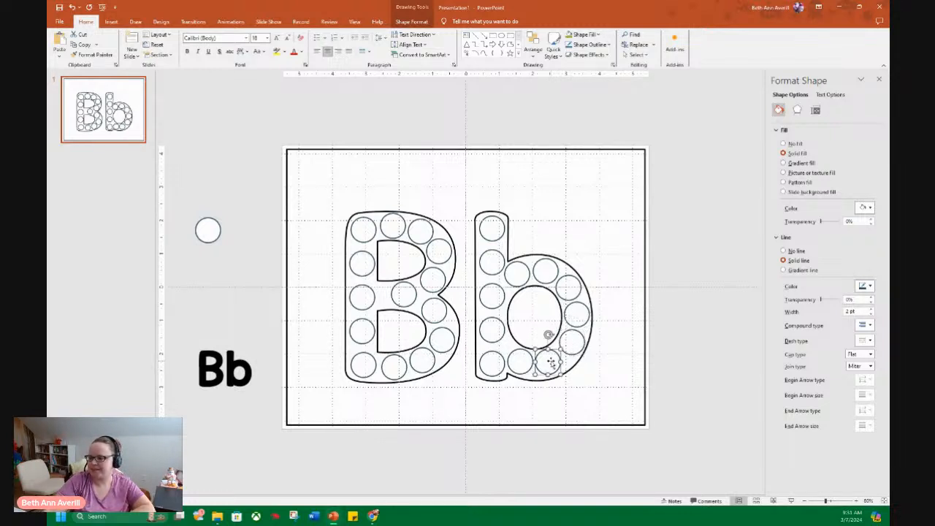
{"action": "key", "text": "Right"}
{"action": "key", "text": "Right"}
{"action": "key", "text": "Right"}
{"action": "key", "text": "Right"}
{"action": "key", "text": "Right"}
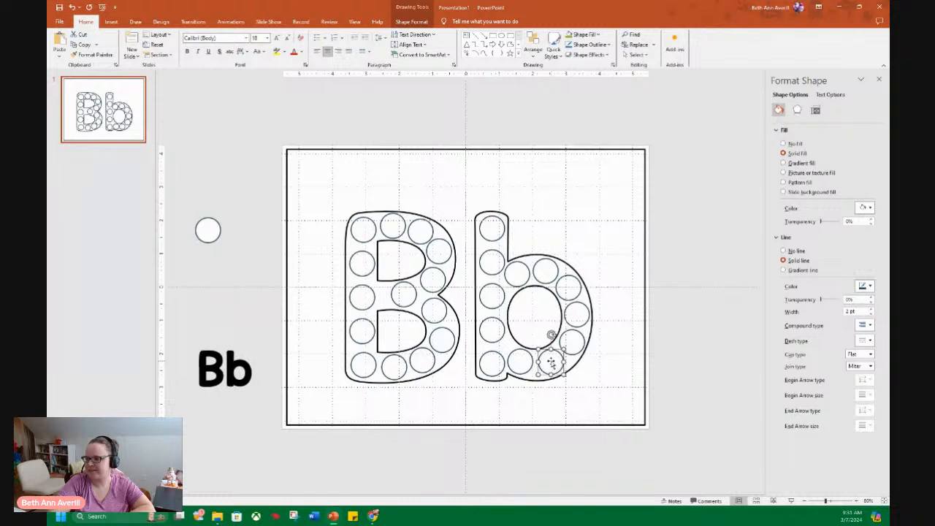
{"action": "left_click", "coordinate": [519, 357]}
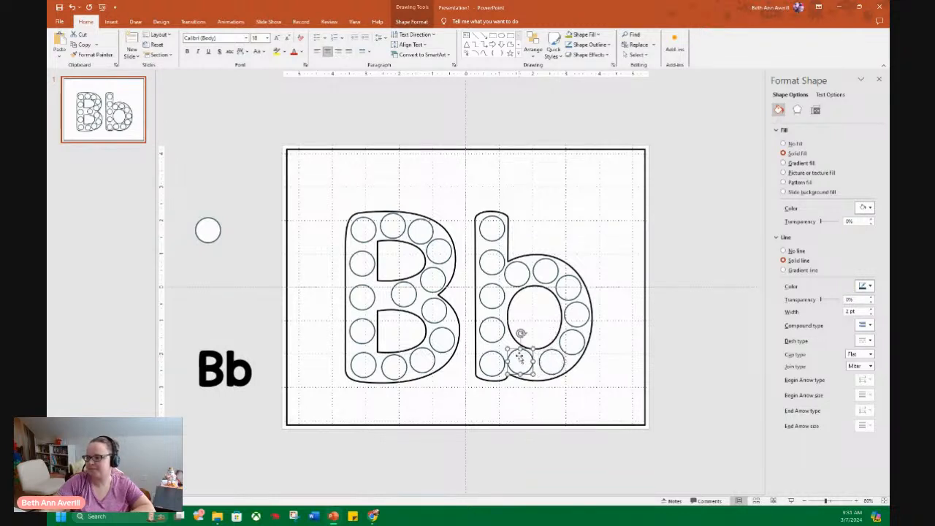
{"action": "key", "text": "Right"}
{"action": "key", "text": "Right"}
{"action": "key", "text": "Right"}
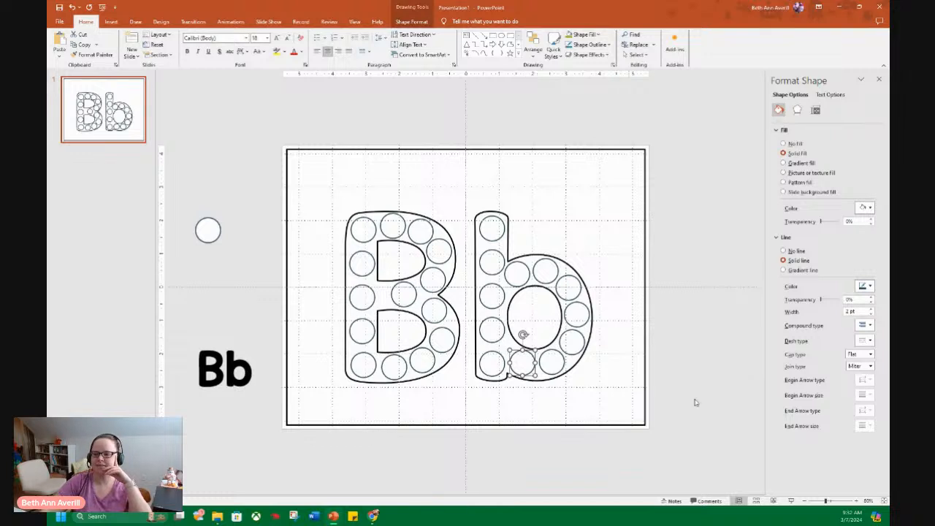
{"action": "left_click", "coordinate": [697, 334]}
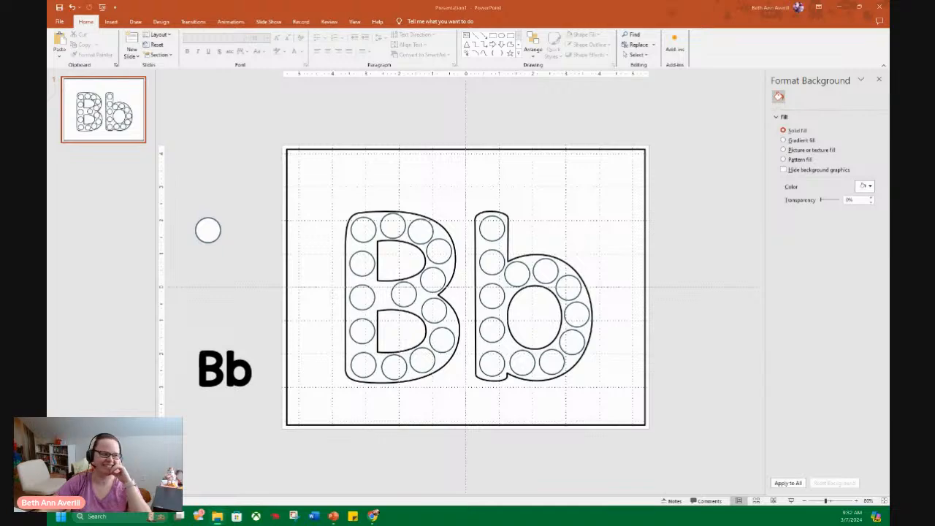
Insert the black-and-white star-banded ball picture from the Really Big Letter B png folder in File Explorer onto the slide
{"action": "left_click_drag", "start_coordinate": [47, 126], "coordinate": [468, 98]}
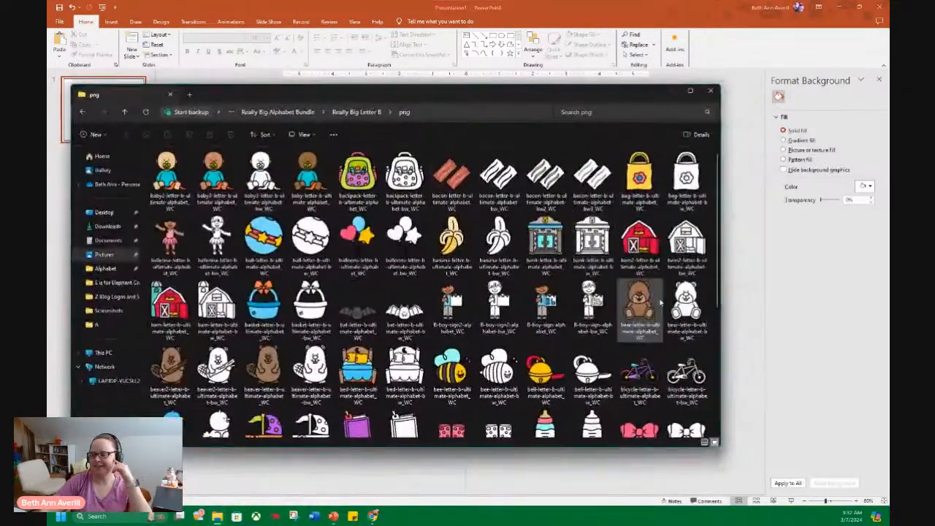
{"action": "left_click_drag", "start_coordinate": [721, 447], "coordinate": [725, 472]}
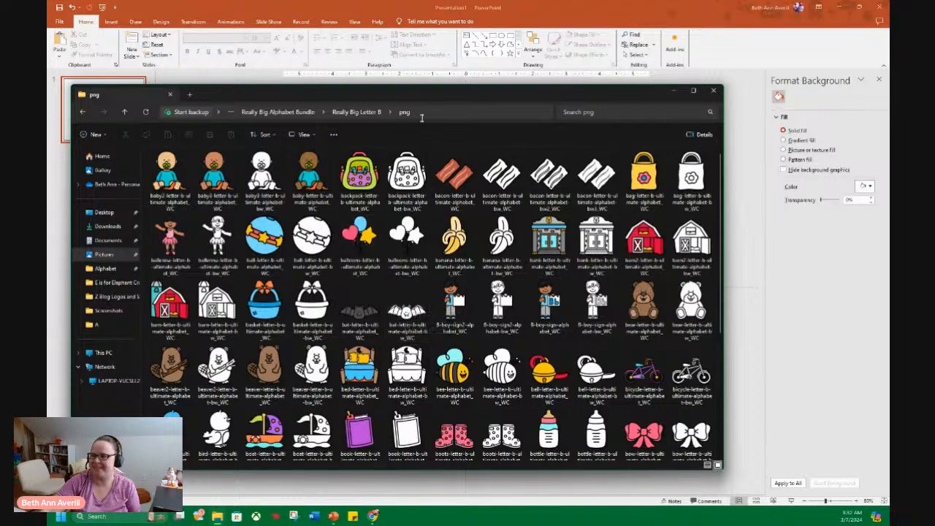
{"action": "left_click_drag", "start_coordinate": [435, 104], "coordinate": [390, 86]}
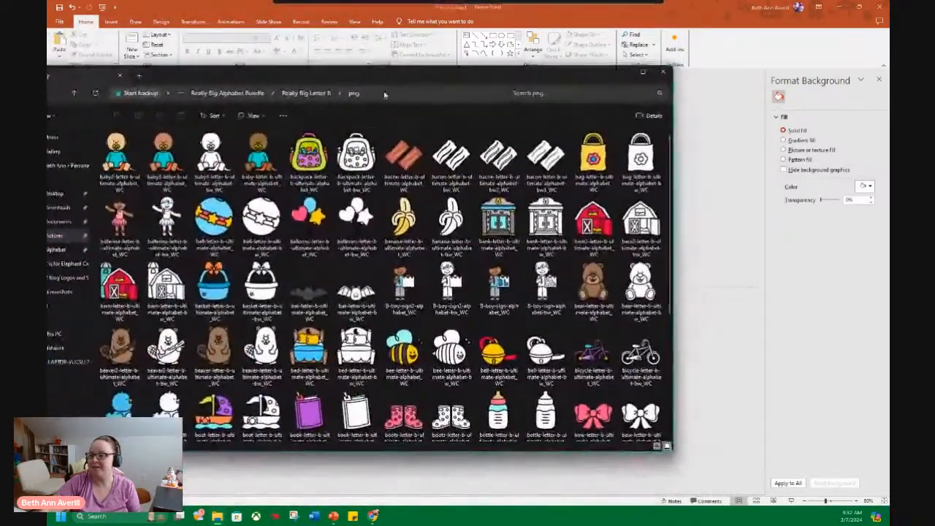
{"action": "left_click_drag", "start_coordinate": [261, 219], "coordinate": [658, 307]}
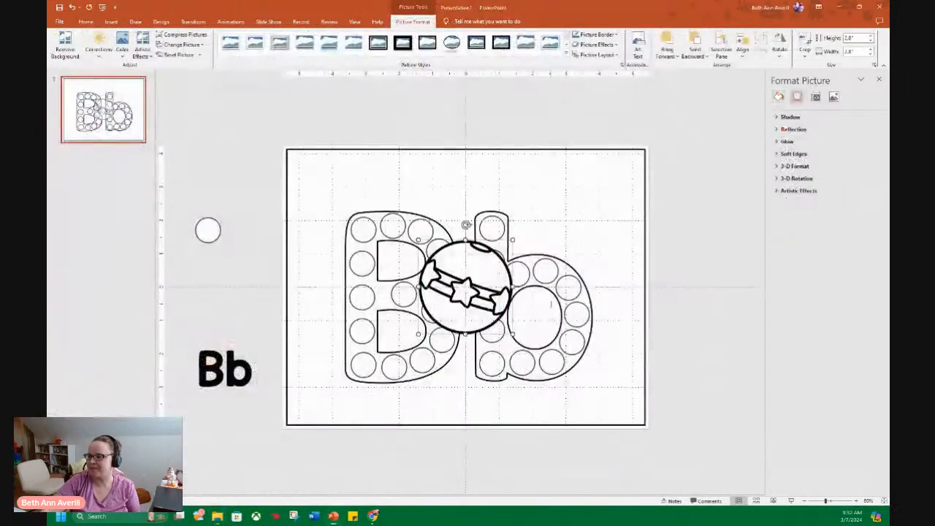
Shrink the ball picture to about 1.52 inches square and place it in the slide's lower-left corner
{"action": "left_click_drag", "start_coordinate": [478, 286], "coordinate": [375, 278]}
{"action": "left_click_drag", "start_coordinate": [408, 233], "coordinate": [318, 394]}
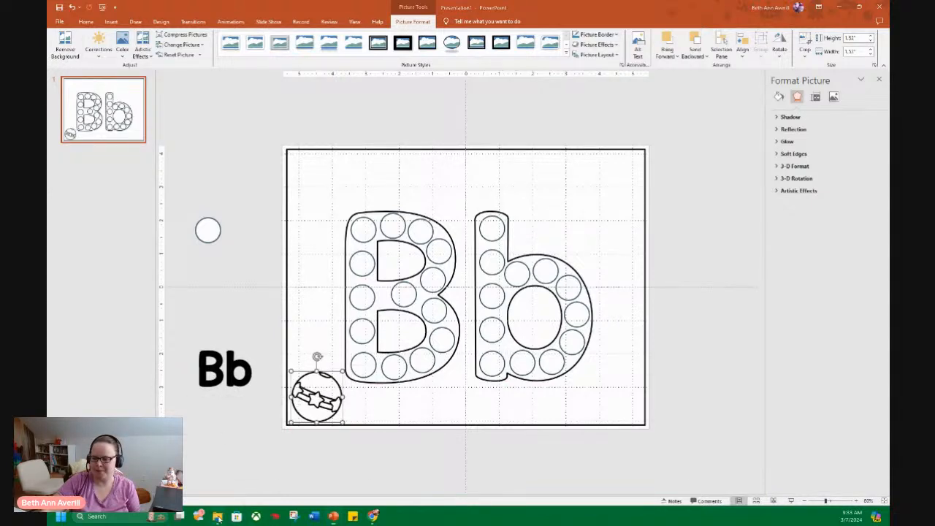
Insert the black-and-white bat from the png folder in File Explorer, shrink it to about 2.72 inches wide, and tilt it above the lowercase b's bowl
{"action": "left_click", "coordinate": [217, 516]}
{"action": "left_click_drag", "start_coordinate": [356, 293], "coordinate": [699, 337]}
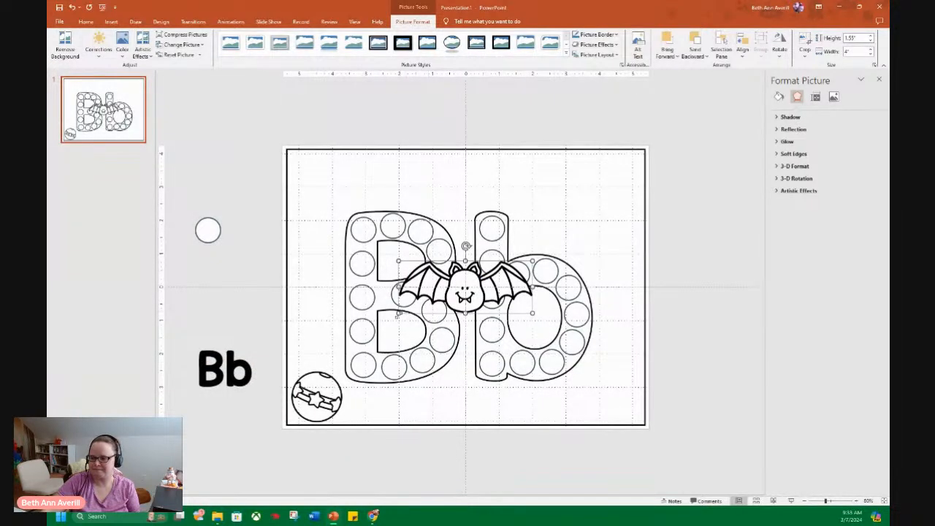
{"action": "left_click_drag", "start_coordinate": [398, 312], "coordinate": [632, 188]}
{"action": "left_click_drag", "start_coordinate": [611, 224], "coordinate": [602, 228]}
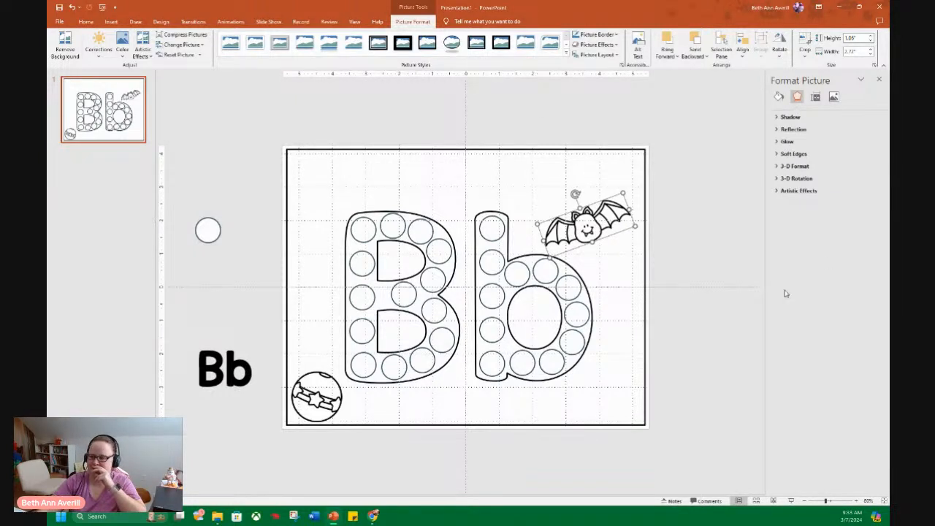
Insert the black-and-white bee from the File Explorer folder, shrink it to about 1.87 inches wide, and place it in the slide's lower-right corner
{"action": "left_click", "coordinate": [216, 515]}
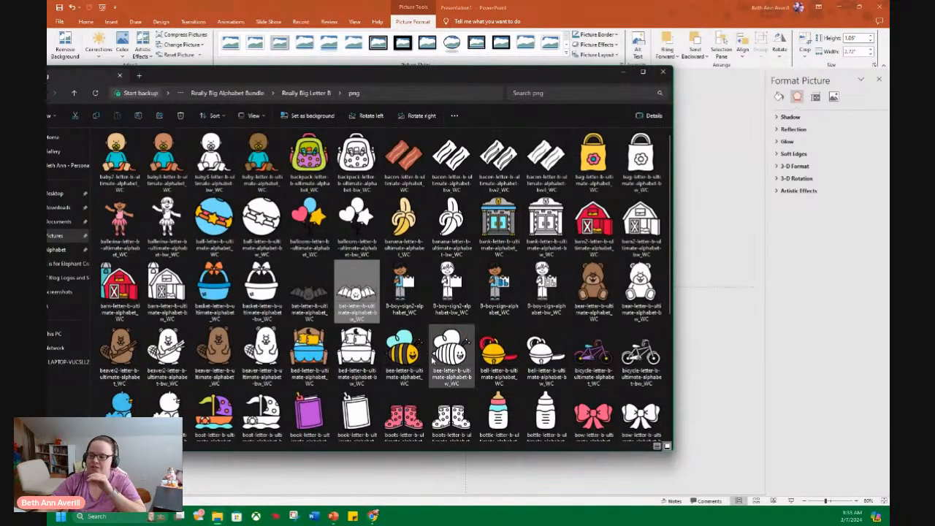
{"action": "left_click", "coordinate": [700, 293]}
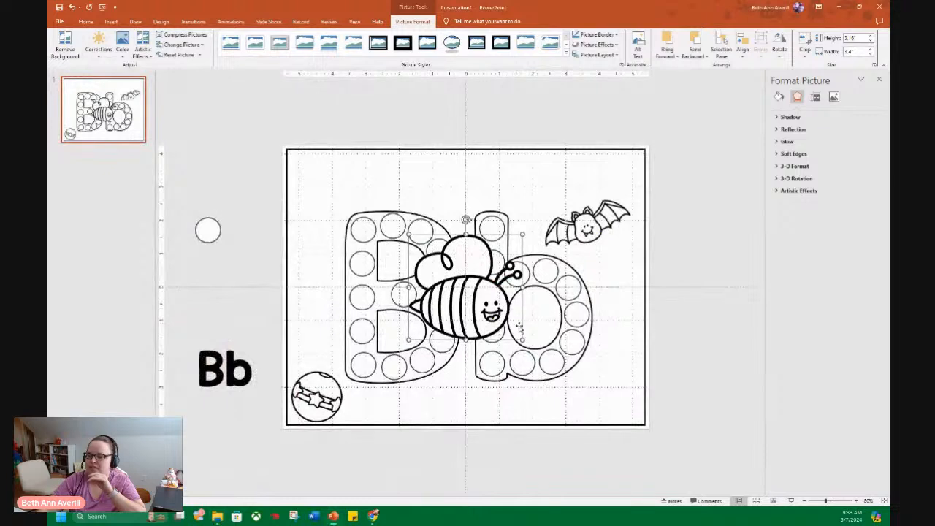
{"action": "left_click_drag", "start_coordinate": [522, 340], "coordinate": [468, 292]}
{"action": "left_click_drag", "start_coordinate": [450, 274], "coordinate": [615, 400]}
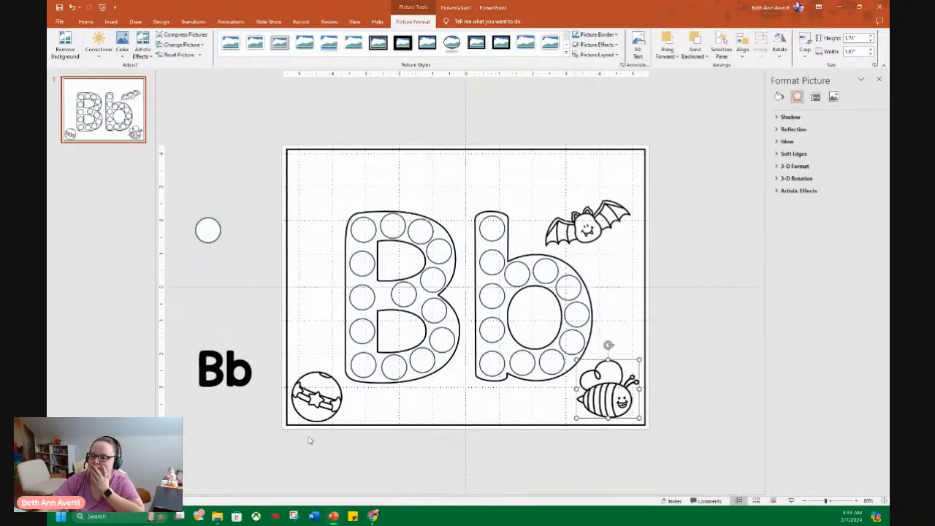
Insert the black-and-white boy holding a Bb sign from the File Explorer folder and move the ball beside the lowercase b's bowl
{"action": "left_click", "coordinate": [217, 517]}
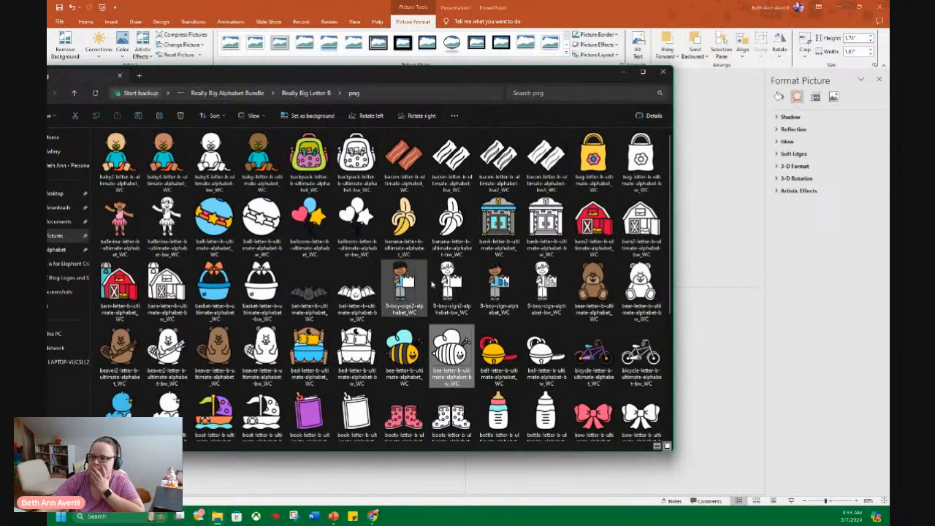
{"action": "left_click_drag", "start_coordinate": [546, 287], "coordinate": [702, 366]}
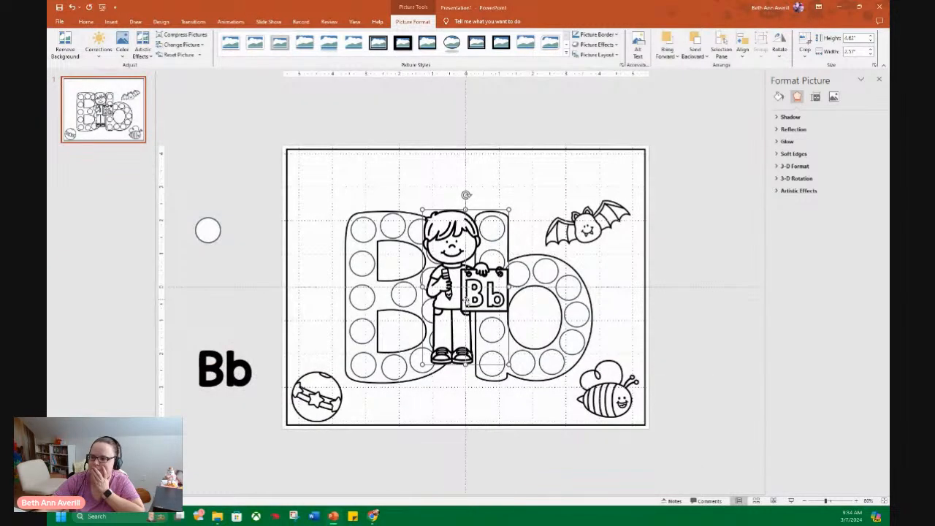
{"action": "left_click_drag", "start_coordinate": [316, 397], "coordinate": [606, 274]}
Shrink the boy picture to about 1.93 by 1.07 inches and place it in the slide's upper-left corner
{"action": "left_click_drag", "start_coordinate": [453, 284], "coordinate": [317, 337]}
{"action": "left_click_drag", "start_coordinate": [377, 262], "coordinate": [329, 348]}
{"action": "left_click_drag", "start_coordinate": [311, 387], "coordinate": [313, 194]}
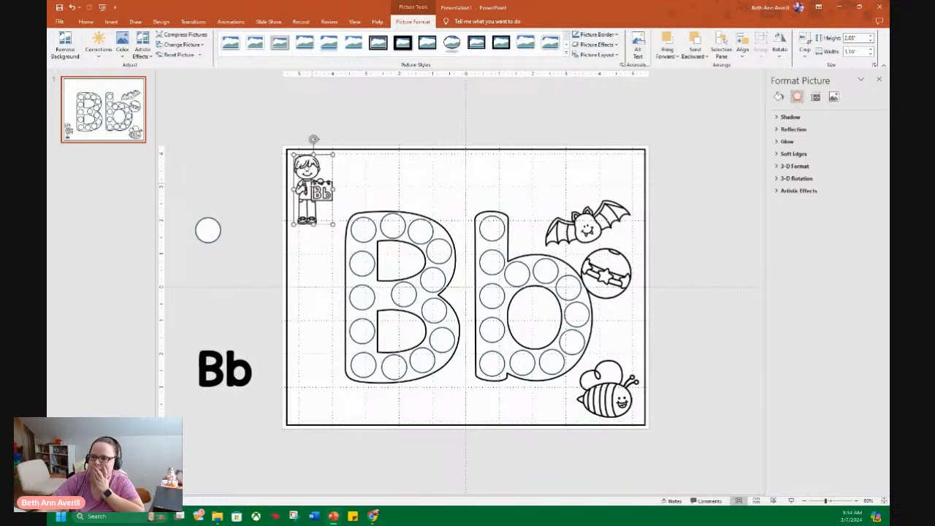
{"action": "left_click_drag", "start_coordinate": [331, 224], "coordinate": [328, 219]}
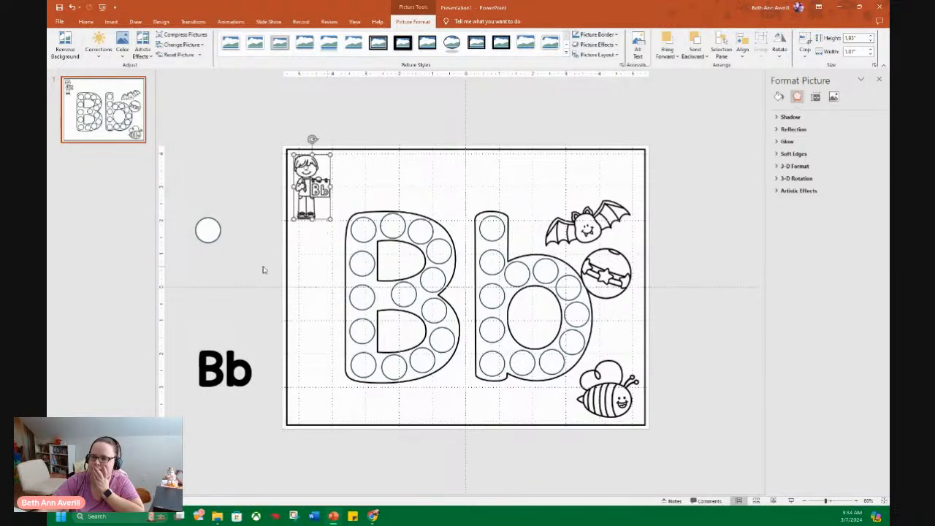
Draw a wide text box across the top of the slide, beside the boy picture
{"action": "left_click", "coordinate": [85, 21]}
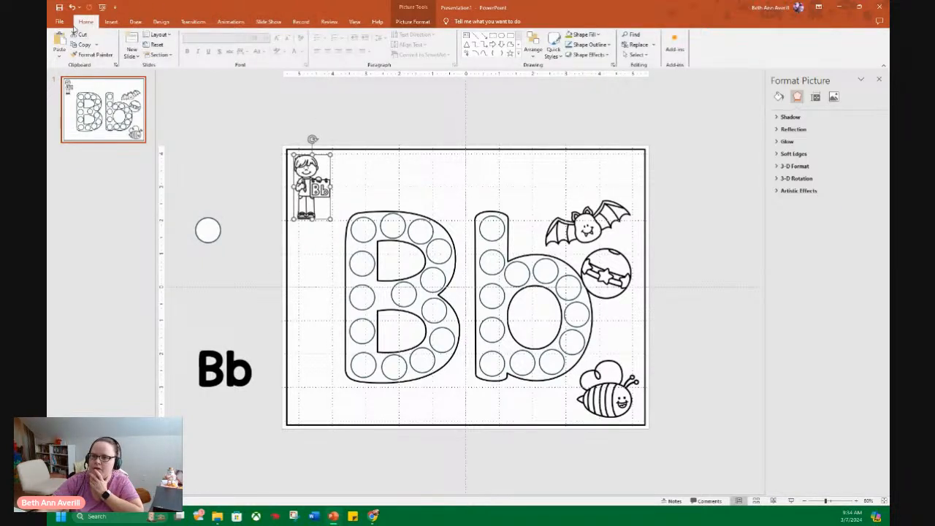
{"action": "left_click", "coordinate": [396, 88]}
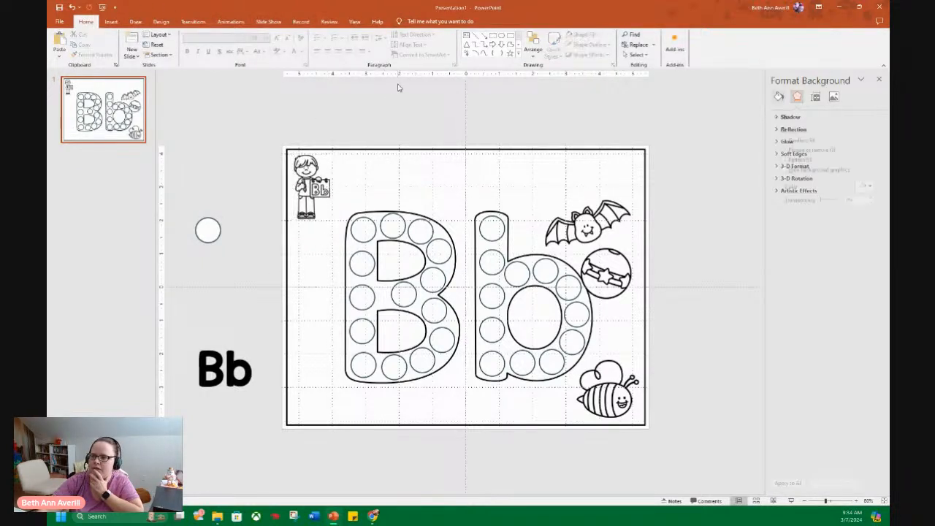
{"action": "left_click", "coordinate": [466, 37]}
{"action": "mouse_move", "coordinate": [341, 159]}
{"action": "left_mouse_down"}
{"action": "mouse_move", "coordinate": [582, 192]}
{"action": "mouse_move", "coordinate": [632, 190]}
{"action": "left_mouse_up"}
{"action": "type", "text": "Use a"}
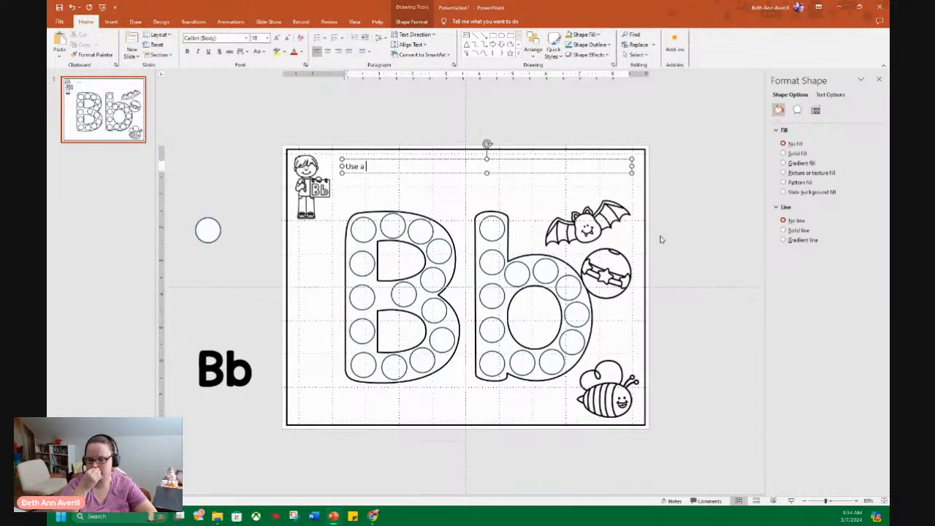
{"action": "key", "text": "BackSpace"}
{"action": "key", "text": "BackSpace"}
{"action": "key", "text": "BackSpace"}
{"action": "key", "text": "BackSpace"}
{"action": "key", "text": "BackSpace"}
{"action": "key", "text": "BackSpace"}
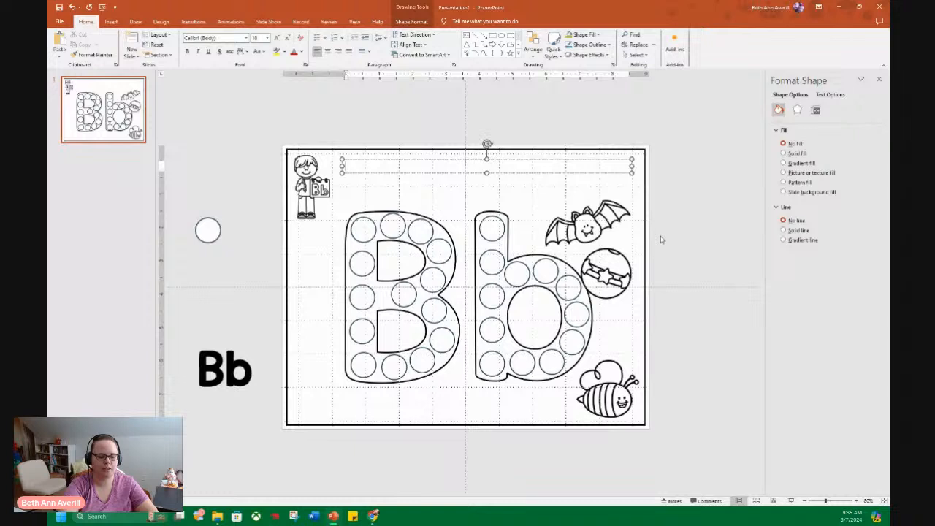
Enter the instruction "Fill the dots to create the letter." in the text box above the letters
{"action": "type", "text": "Fill the dots to "}
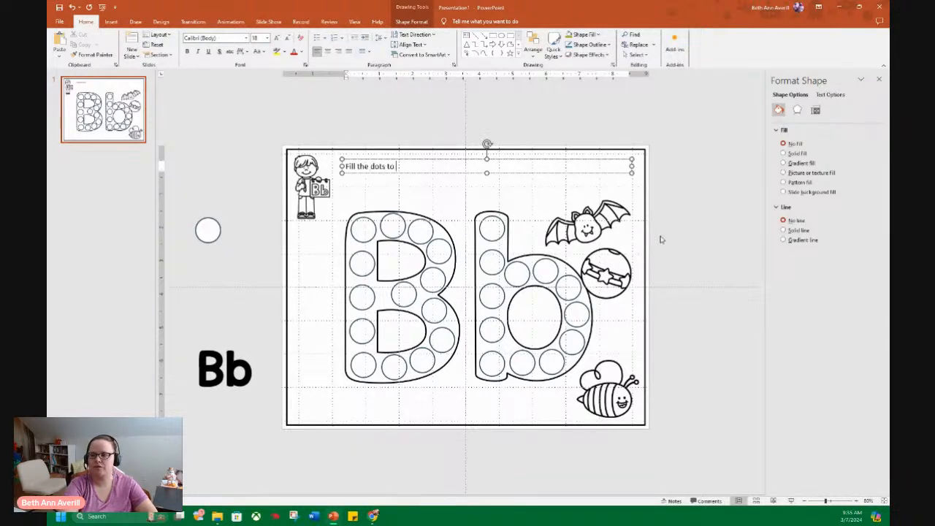
{"action": "type", "text": "create the letter."}
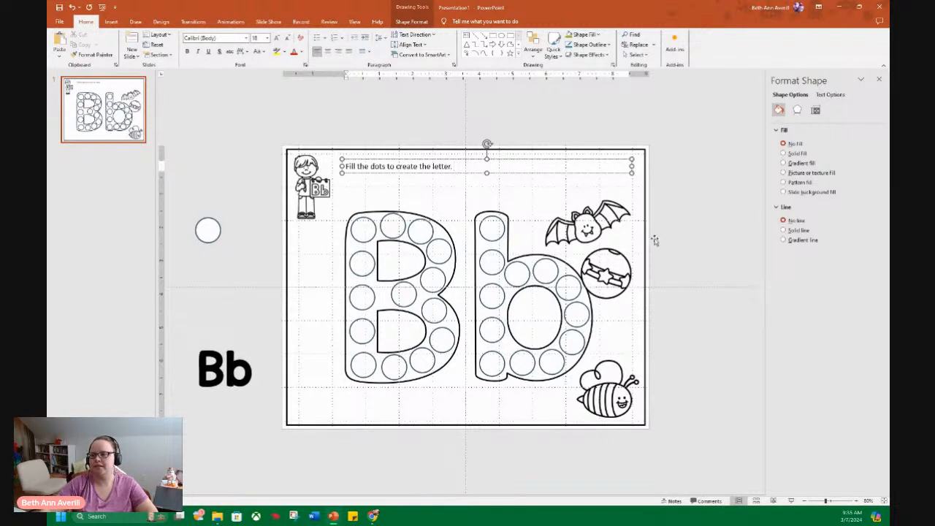
{"action": "left_click", "coordinate": [249, 249]}
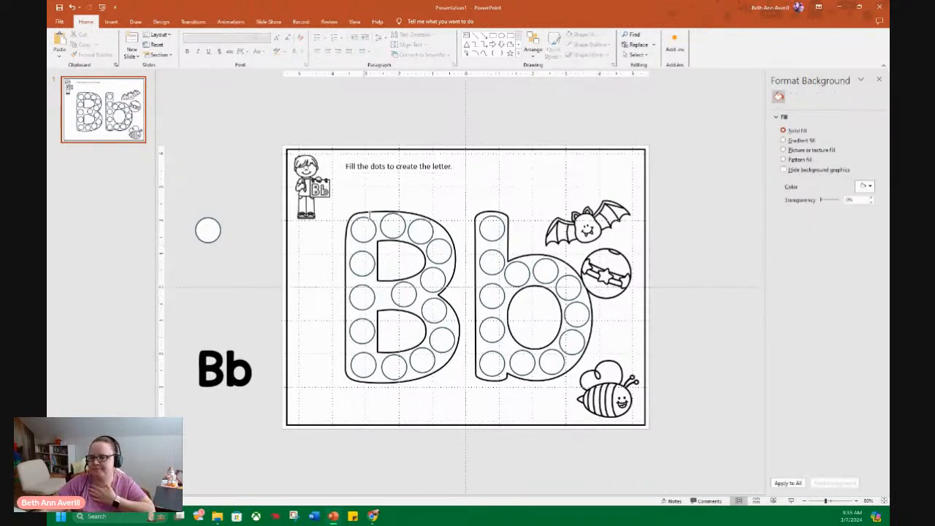
Format the instruction text in Century Gothic at 28 pt
{"action": "left_click", "coordinate": [441, 174]}
{"action": "left_click", "coordinate": [276, 38]}
{"action": "left_click", "coordinate": [247, 38]}
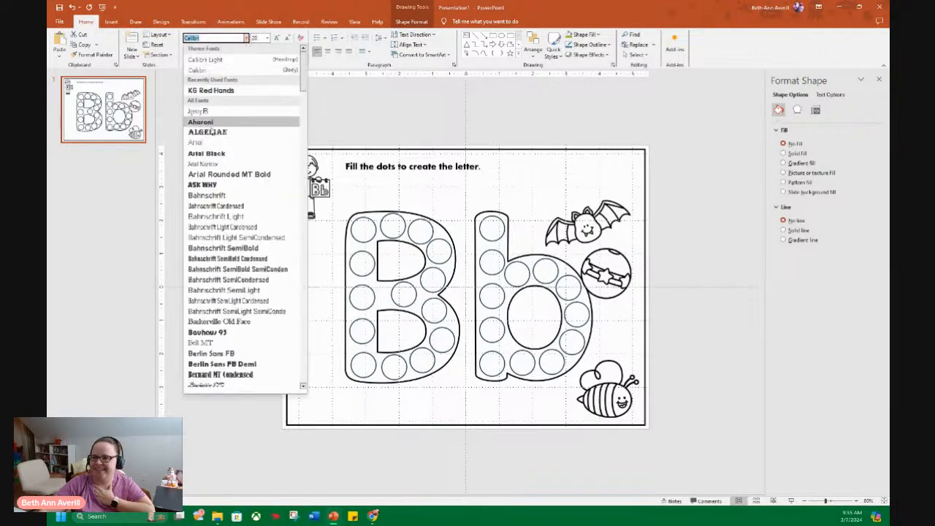
{"action": "scroll", "coordinate": [247, 170], "scroll_direction": "down", "scroll_amount": 5}
{"action": "scroll", "coordinate": [247, 170], "scroll_direction": "down", "scroll_amount": 8}
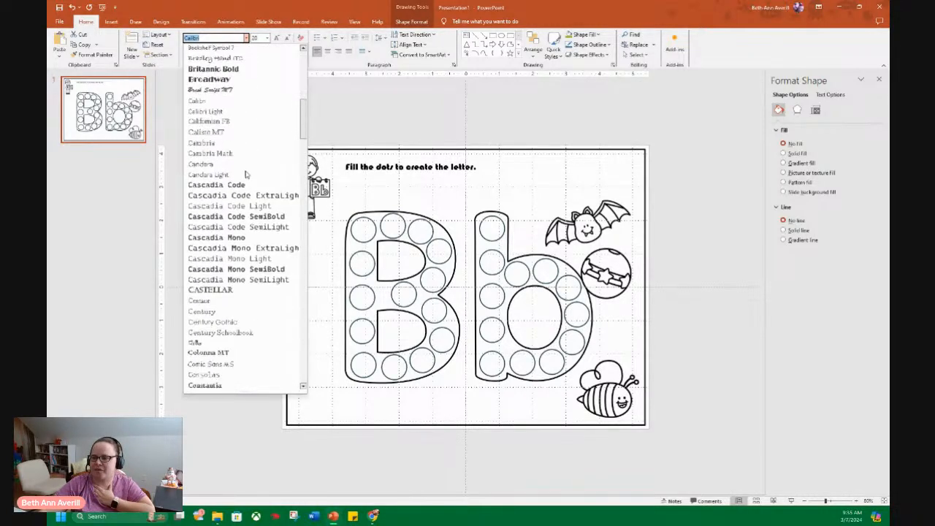
{"action": "left_click", "coordinate": [229, 195]}
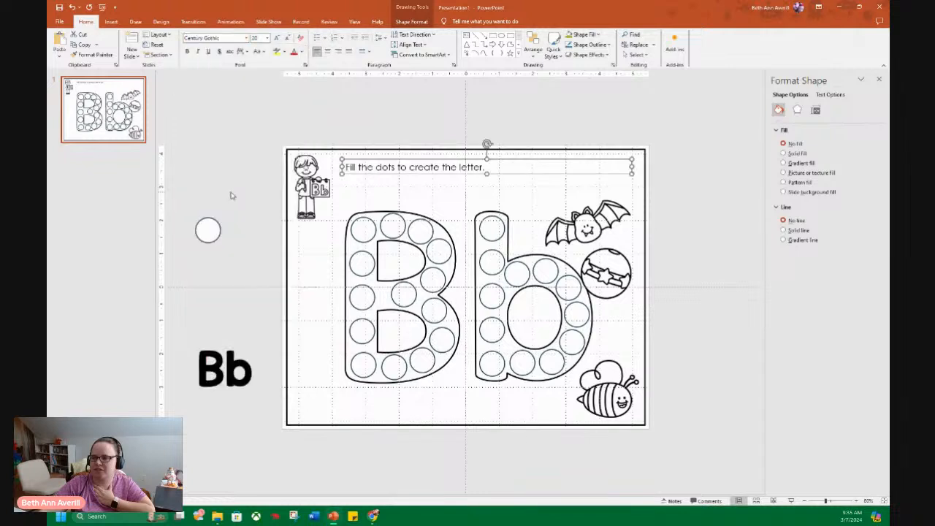
{"action": "left_click", "coordinate": [277, 37]}
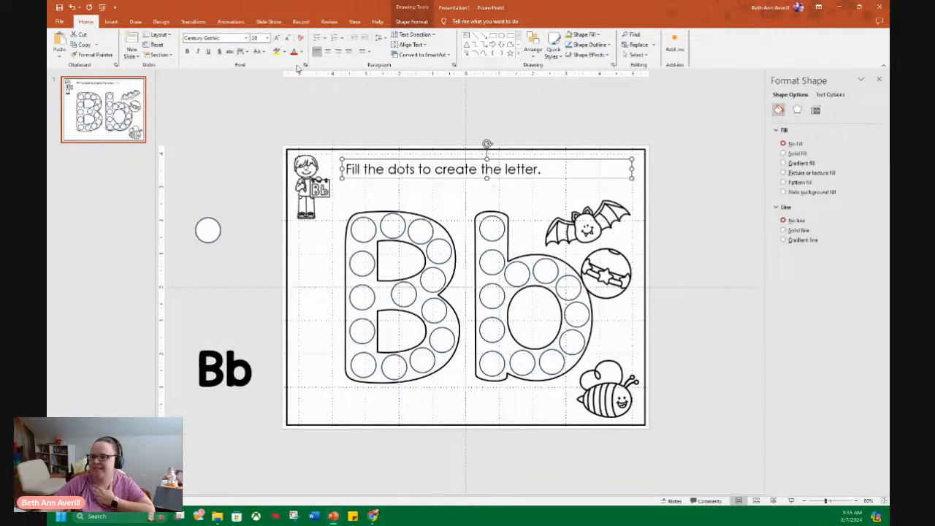
Shift the instruction text box slightly down and return the ball, slightly smaller, to the slide's lower-left corner
{"action": "left_click_drag", "start_coordinate": [407, 178], "coordinate": [406, 191]}
{"action": "left_click", "coordinate": [712, 197]}
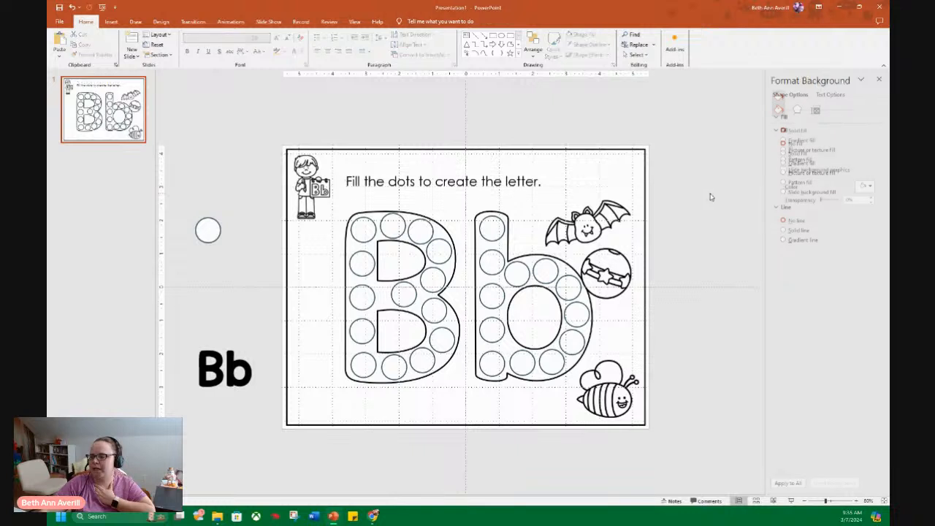
{"action": "left_click_drag", "start_coordinate": [605, 284], "coordinate": [287, 411]}
{"action": "left_click_drag", "start_coordinate": [345, 369], "coordinate": [323, 387]}
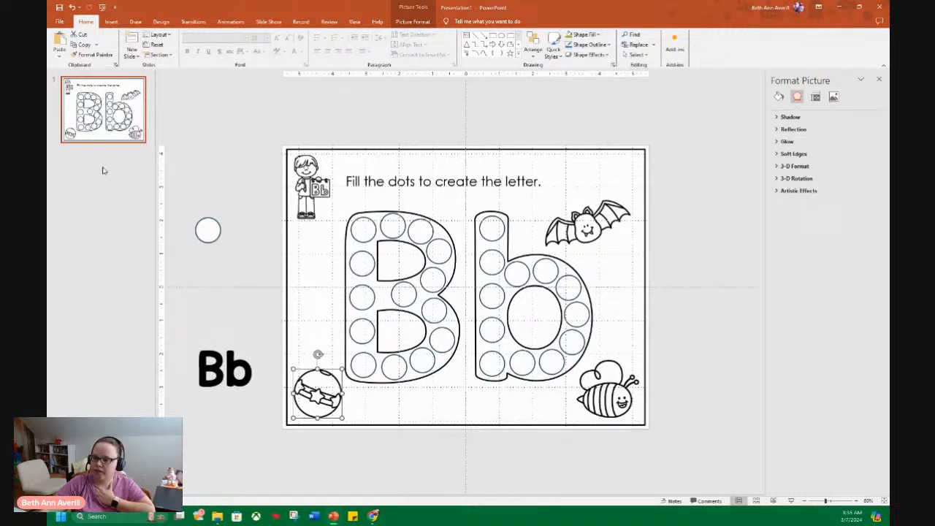
Duplicate the slide and delete the instruction text box from the copy
{"action": "right_click", "coordinate": [109, 133]}
{"action": "left_click", "coordinate": [140, 206]}
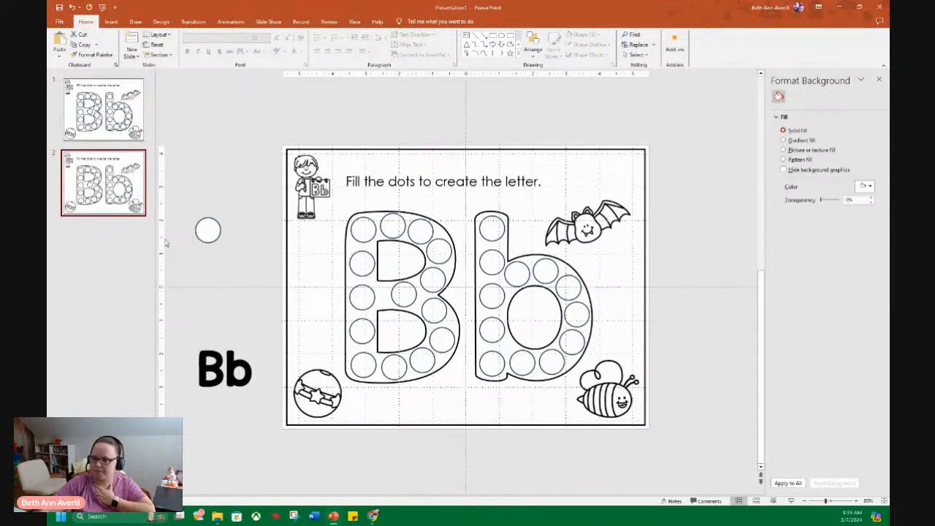
{"action": "left_click", "coordinate": [431, 184]}
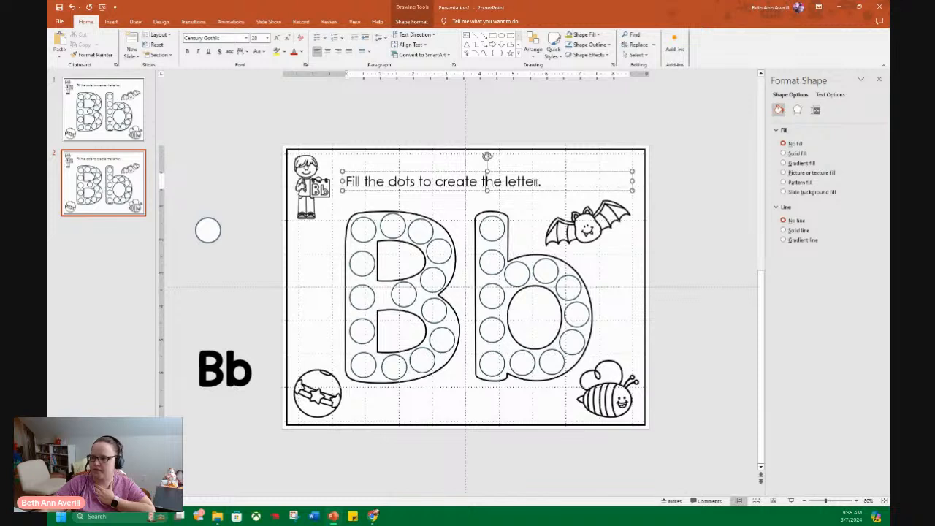
{"action": "left_click_drag", "start_coordinate": [539, 182], "coordinate": [504, 181]}
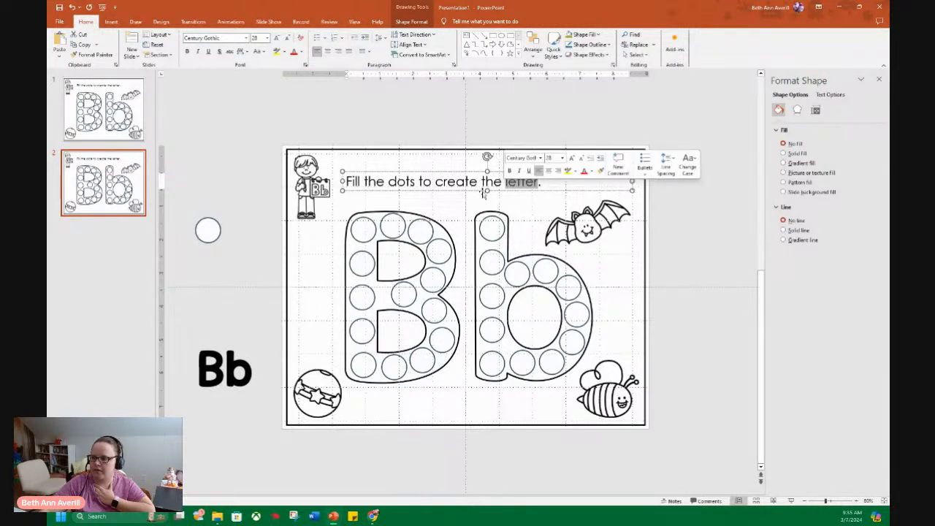
{"action": "left_click", "coordinate": [446, 181]}
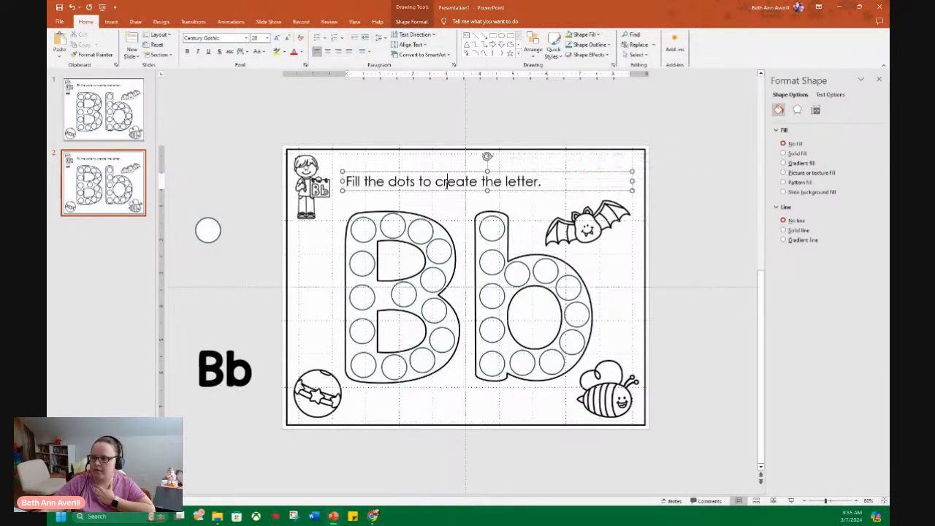
{"action": "left_click", "coordinate": [515, 190]}
{"action": "key", "text": "Delete"}
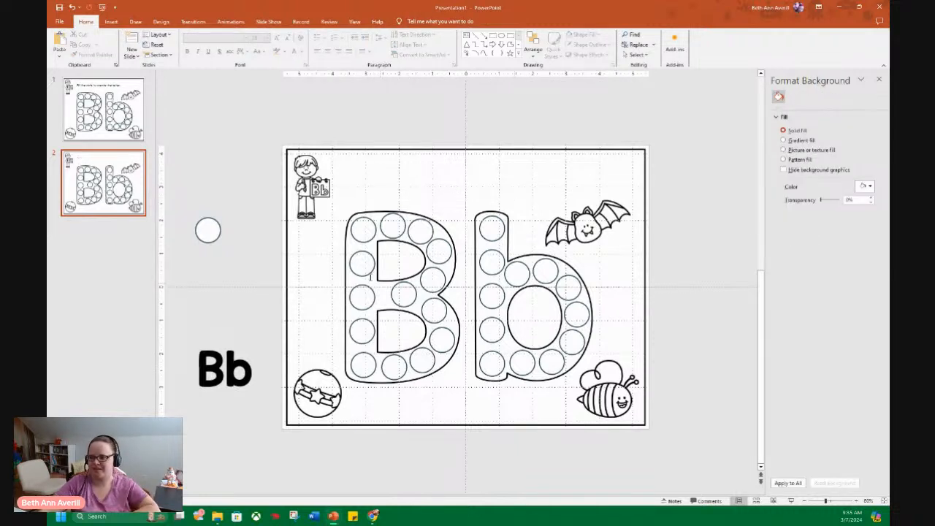
Add a text box at the top of the second slide reading "Letter B Worksheets"
{"action": "left_click", "coordinate": [325, 213]}
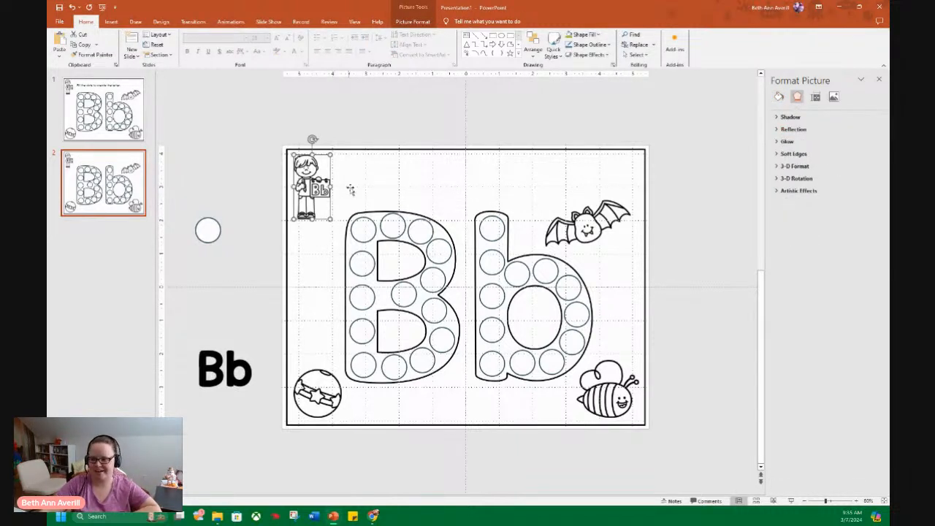
{"action": "left_click_drag", "start_coordinate": [355, 162], "coordinate": [545, 173]}
{"action": "type", "text": "Letter B Wo"}
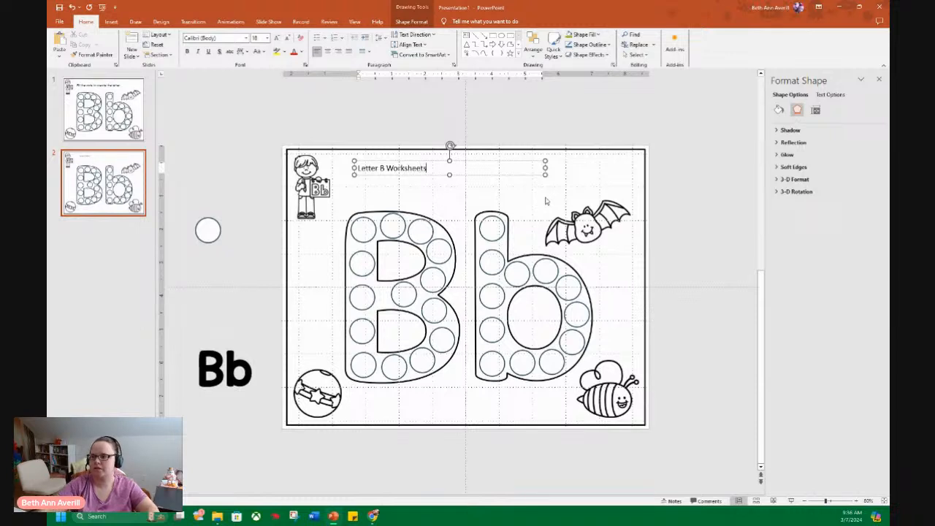
{"action": "type", "text": "rksheets"}
Enlarge the "Letter B Worksheets" title text to 32 pt
{"action": "left_click", "coordinate": [395, 178]}
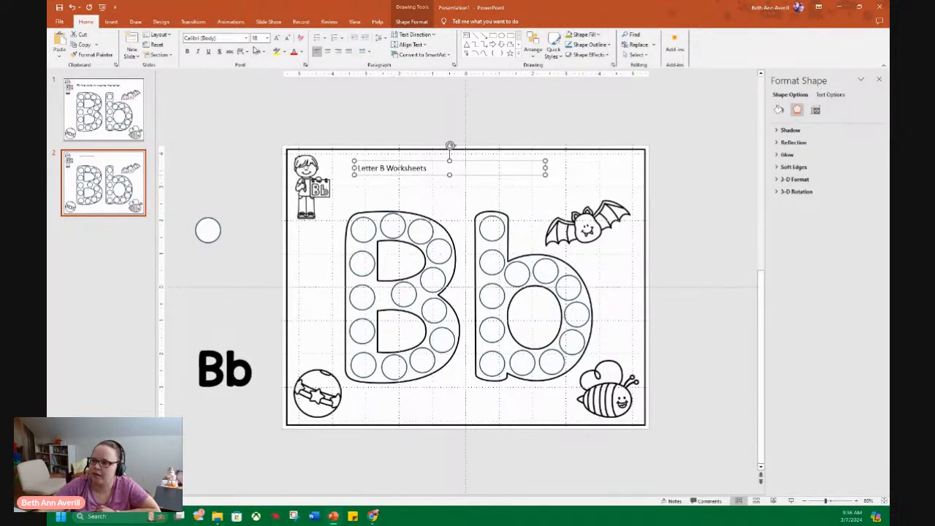
{"action": "left_click", "coordinate": [276, 37]}
{"action": "left_click", "coordinate": [276, 37]}
{"action": "left_click", "coordinate": [276, 37]}
{"action": "left_click", "coordinate": [276, 38]}
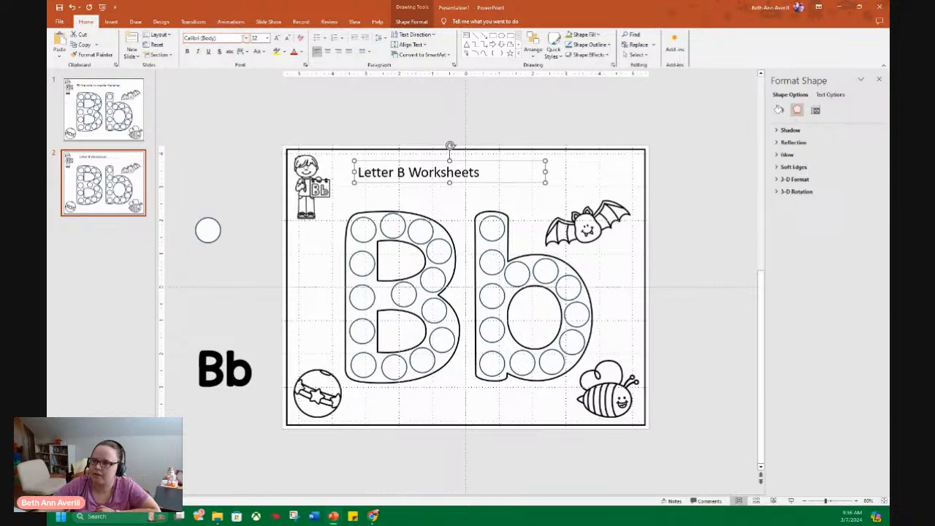
Choose a different font for the "Letter B Worksheets" title
{"action": "left_click", "coordinate": [246, 38]}
{"action": "scroll", "coordinate": [248, 219], "scroll_direction": "down", "scroll_amount": 5}
{"action": "scroll", "coordinate": [278, 245], "scroll_direction": "down", "scroll_amount": 15}
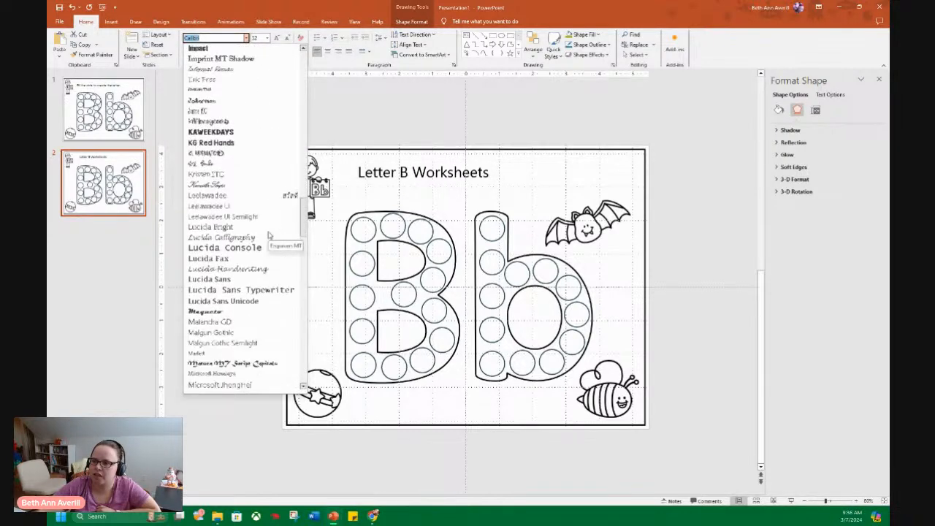